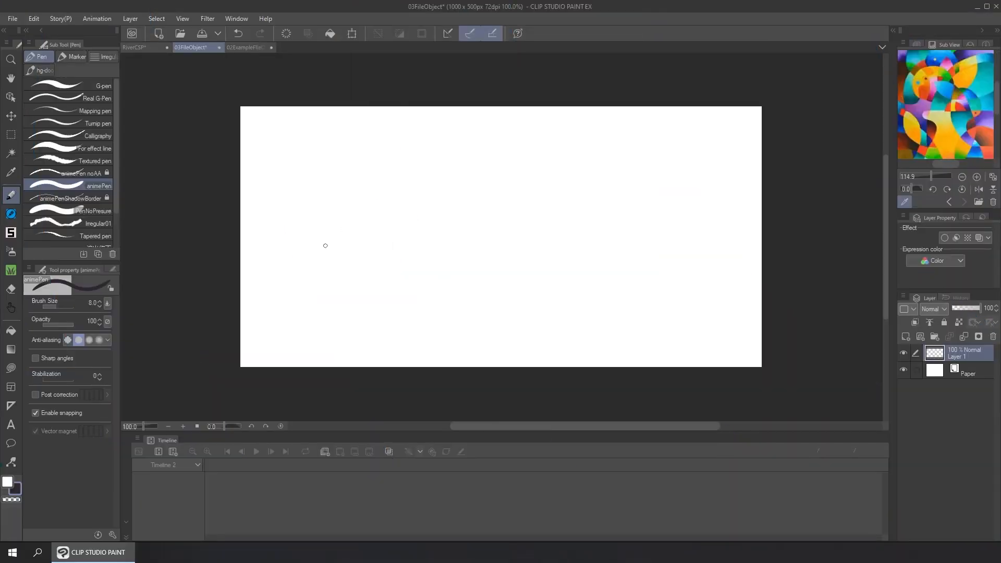
# Sketch a rectangle on the canvas's left half with the animePen brush and letter ".Clip" inside it
pyautogui.moveTo(306, 194)
pyautogui.mouseDown()
pyautogui.moveTo(449, 248)
pyautogui.moveTo(306, 263)
pyautogui.mouseUp()
pyautogui.click(358, 252)
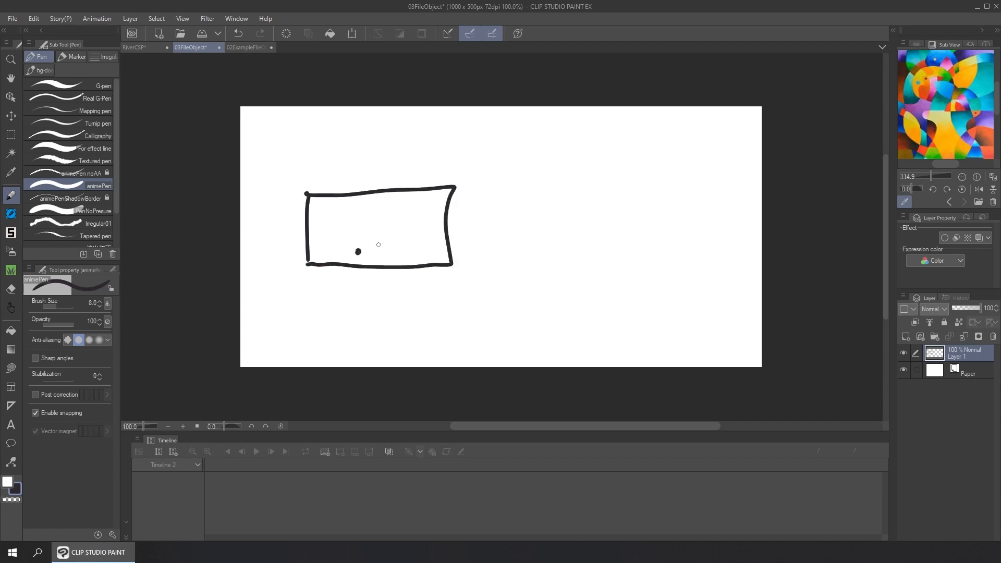
pyautogui.moveTo(387, 234); pyautogui.dragTo(387, 256)
pyautogui.moveTo(392, 228); pyautogui.dragTo(399, 254)
pyautogui.moveTo(404, 230); pyautogui.dragTo(406, 235)
pyautogui.moveTo(410, 230); pyautogui.dragTo(412, 262)
# Sketch a curved arrow leading right to a larger box that contains a smaller box lettered ".Clip"
pyautogui.moveTo(411, 235)
pyautogui.mouseDown()
pyautogui.moveTo(411, 251)
pyautogui.moveTo(556, 204)
pyautogui.moveTo(550, 219)
pyautogui.mouseUp()
pyautogui.moveTo(584, 169); pyautogui.dragTo(589, 268)
pyautogui.moveTo(581, 167)
pyautogui.mouseDown()
pyautogui.moveTo(715, 236)
pyautogui.moveTo(589, 263)
pyautogui.mouseUp()
pyautogui.moveTo(610, 244)
pyautogui.mouseDown()
pyautogui.moveTo(689, 201)
pyautogui.moveTo(704, 241)
pyautogui.moveTo(607, 244)
pyautogui.mouseUp()
pyautogui.click(647, 232)
pyautogui.moveTo(660, 214); pyautogui.dragTo(653, 233)
pyautogui.moveTo(666, 212)
pyautogui.mouseDown()
pyautogui.moveTo(648, 231)
pyautogui.moveTo(681, 243)
pyautogui.mouseUp()
pyautogui.moveTo(681, 221)
pyautogui.mouseDown()
pyautogui.moveTo(694, 224)
pyautogui.moveTo(683, 233)
pyautogui.mouseUp()
pyautogui.moveTo(674, 226); pyautogui.dragTo(673, 238)
pyautogui.click(677, 223)
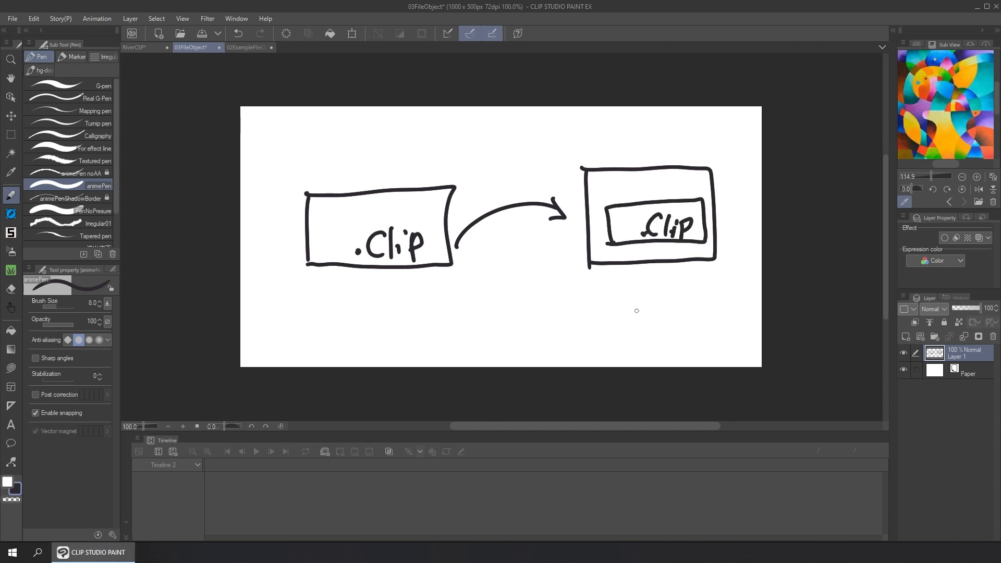
# Clear the sketch and draw large looping curves with a crossing line over the whole canvas on a new vector layer
pyautogui.press('Delete')
pyautogui.hotkey('ctrl', 'shift', 'n')
pyautogui.moveTo(236, 187)
pyautogui.mouseDown()
pyautogui.moveTo(308, 224)
pyautogui.moveTo(570, 108)
pyautogui.moveTo(772, 206)
pyautogui.moveTo(771, 281)
pyautogui.mouseUp()
# Save the line drawing as a new CLIP STUDIO FORMAT file named Paintng in the Youtube folder
pyautogui.click(13, 18)
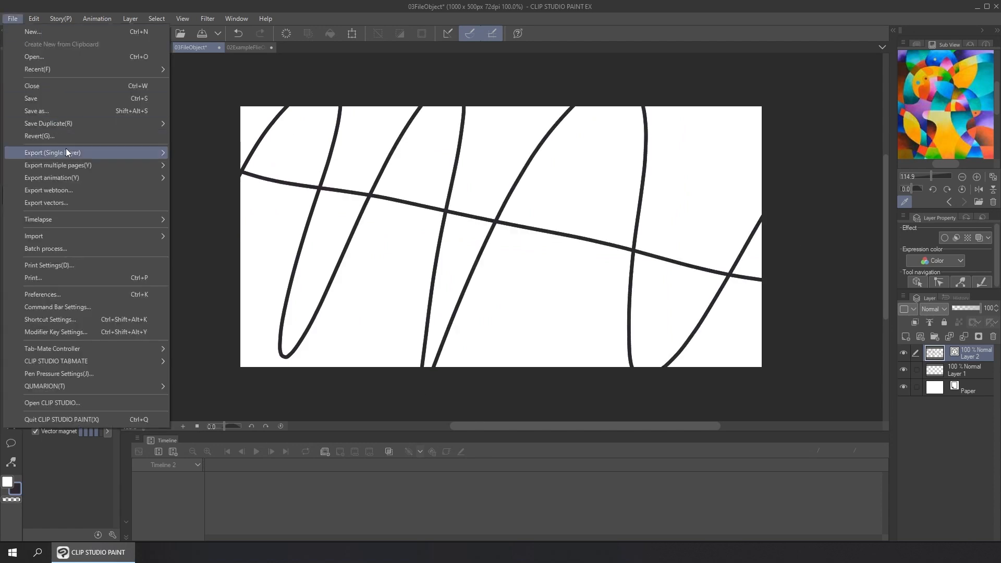
pyautogui.click(70, 112)
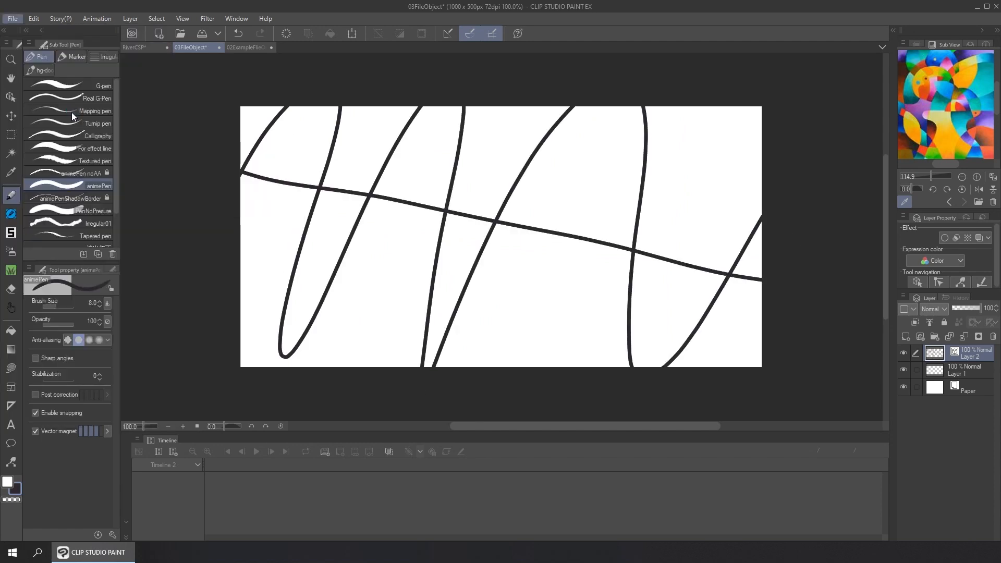
pyautogui.write('Paint')
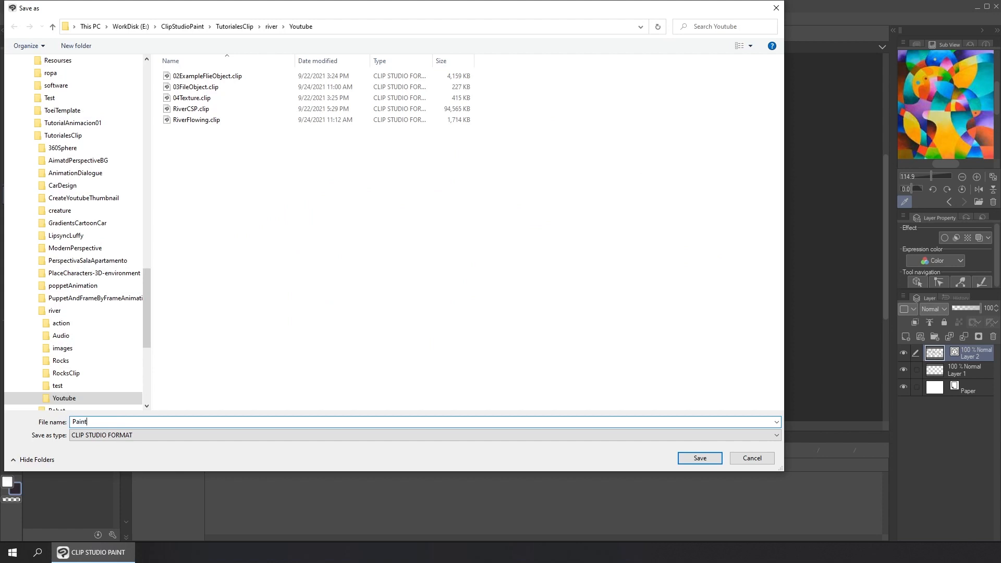
pyautogui.write('ng')
pyautogui.click(700, 458)
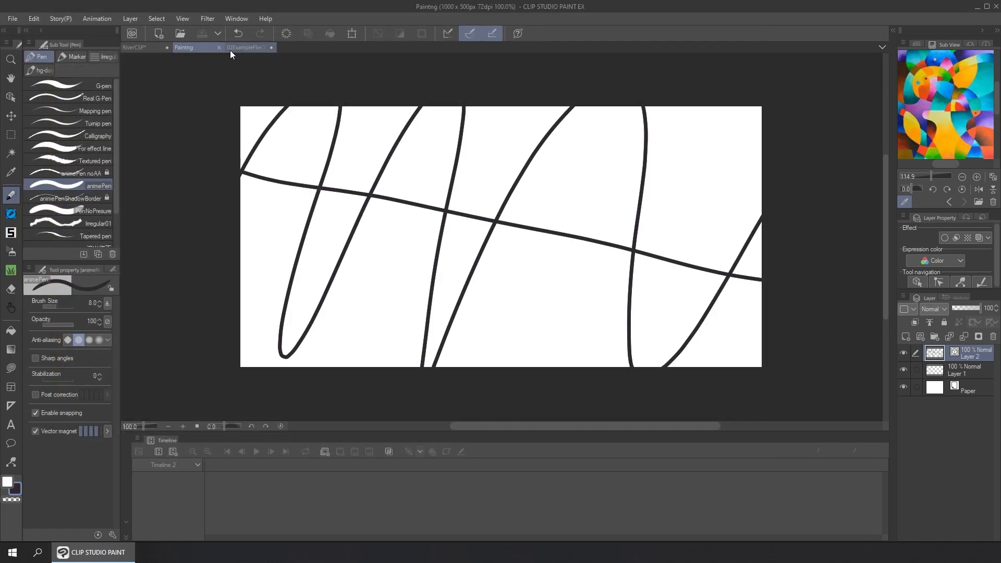
# Import the Paintng file as a file object into the 02ExampleFlieObject document
pyautogui.click(230, 49)
pyautogui.click(12, 19)
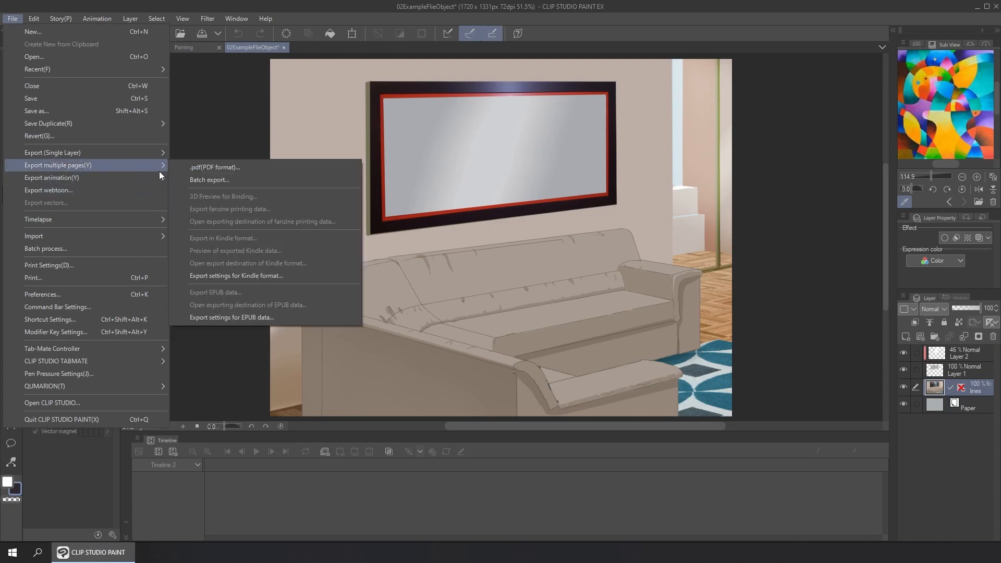
pyautogui.moveTo(149, 236)
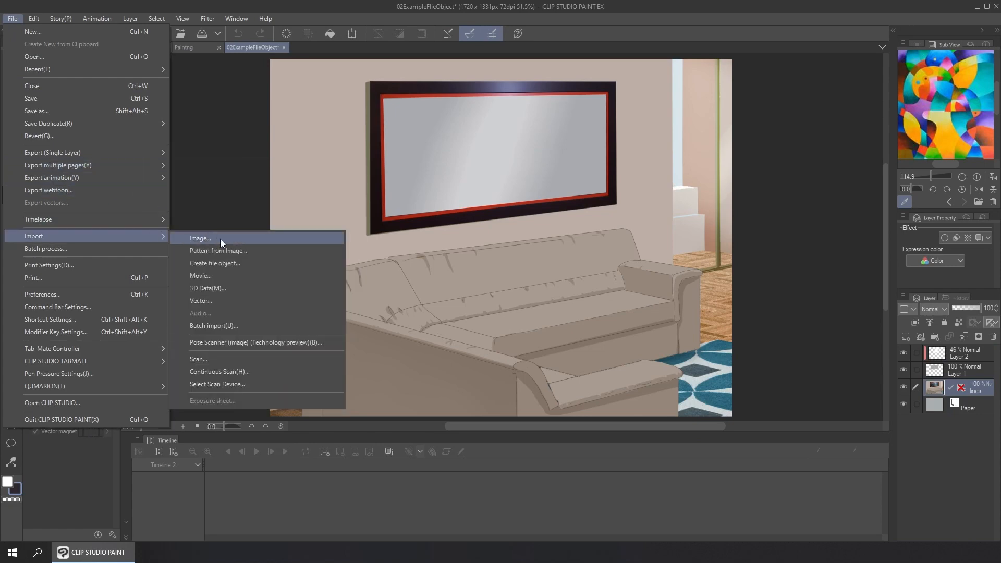
pyautogui.click(245, 267)
pyautogui.doubleClick(198, 104)
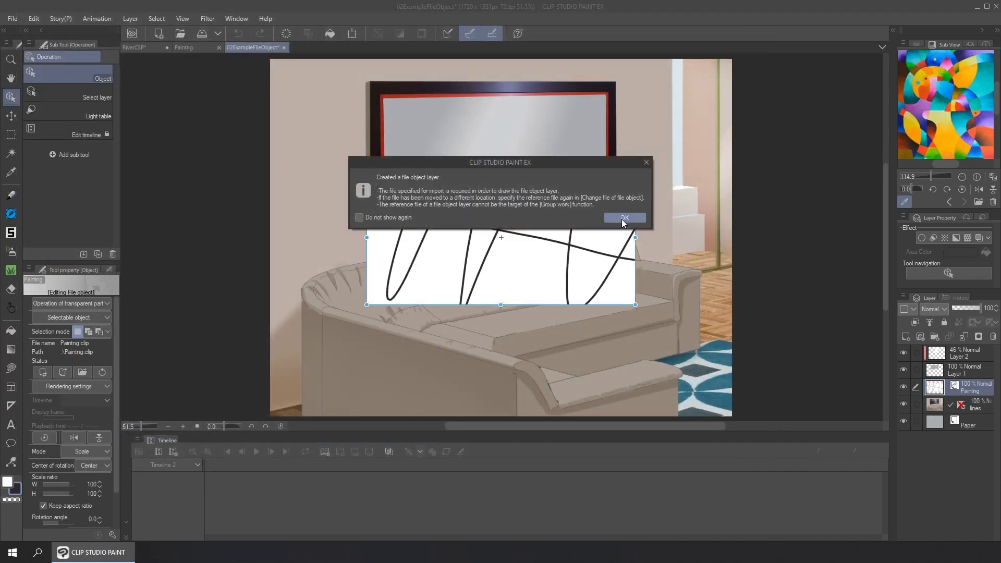
pyautogui.click(623, 219)
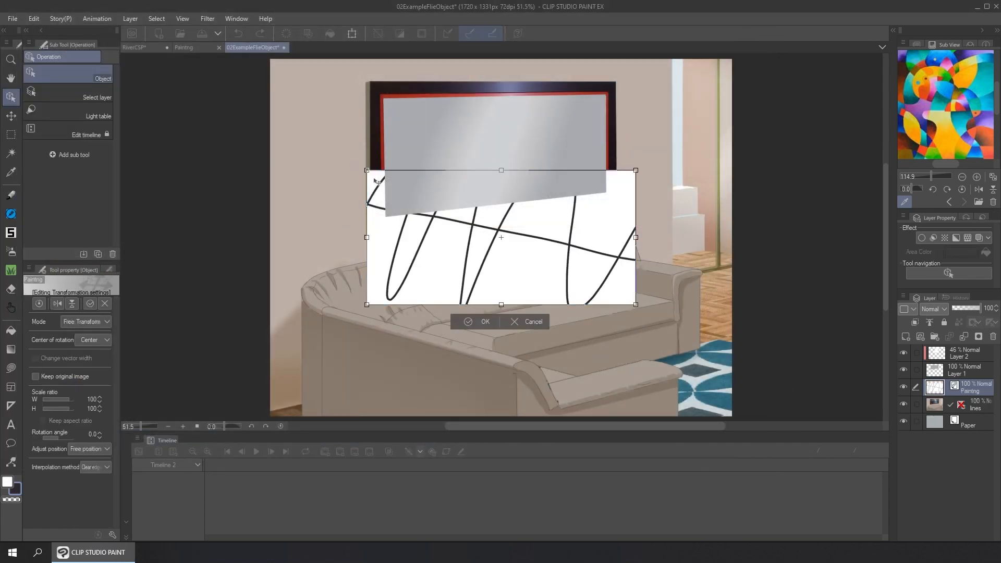
# Leave the transformation and move the Paintng file object layer directly above Layer 1
pyautogui.click(529, 322)
pyautogui.click(952, 373)
pyautogui.moveTo(945, 391); pyautogui.dragTo(947, 364)
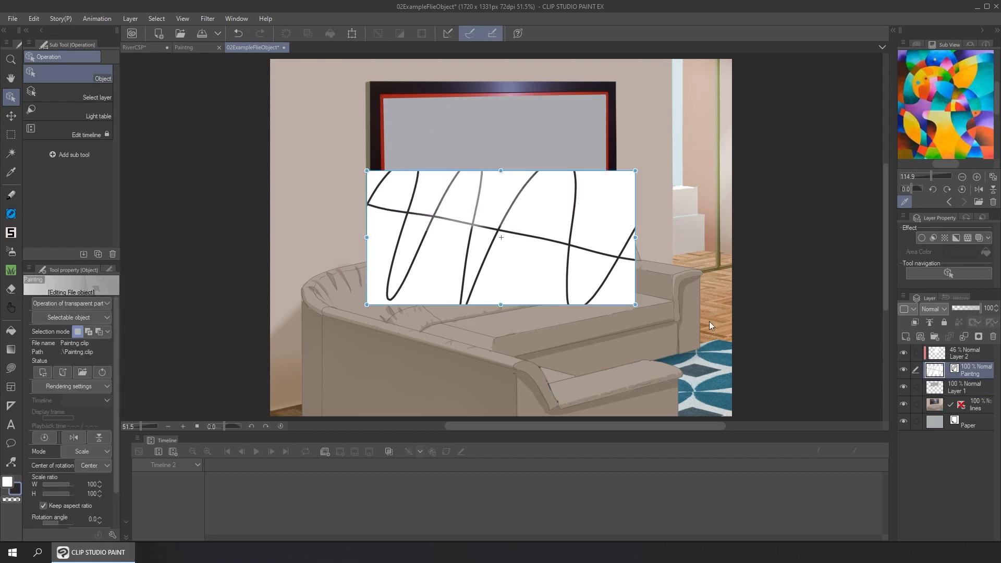
# Free-transform the imported painting so its four corners match the inner edge of the wall frame
pyautogui.hotkey('ctrl', 'shift', 't')
pyautogui.moveTo(367, 171); pyautogui.dragTo(384, 98)
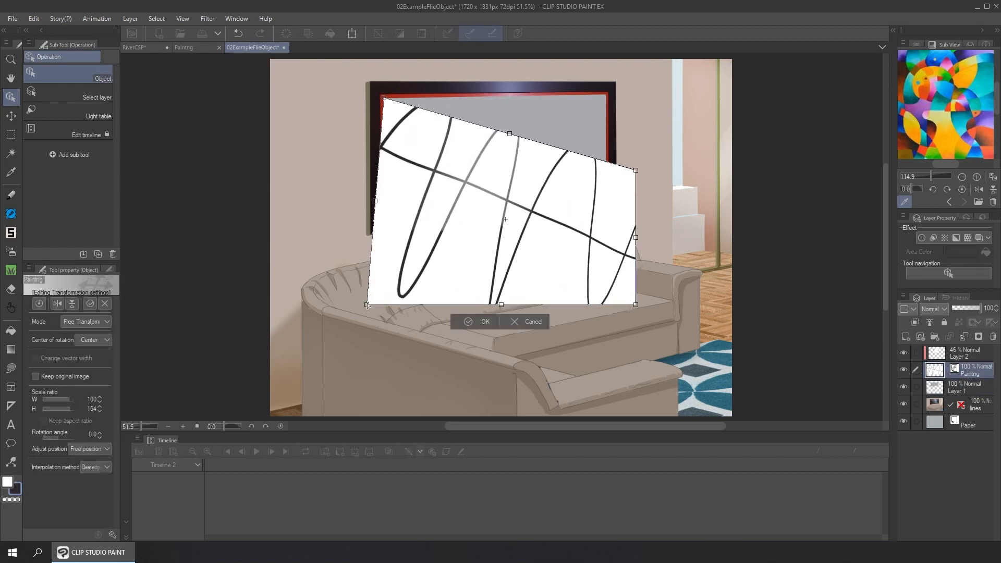
pyautogui.moveTo(368, 305); pyautogui.dragTo(386, 215)
pyautogui.moveTo(635, 170); pyautogui.dragTo(605, 98)
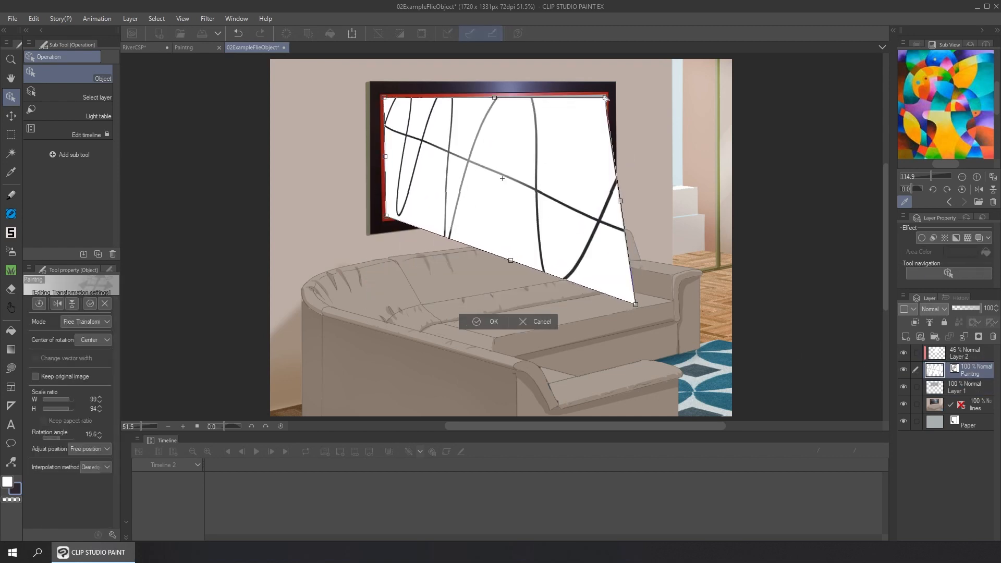
pyautogui.moveTo(636, 304); pyautogui.dragTo(607, 194)
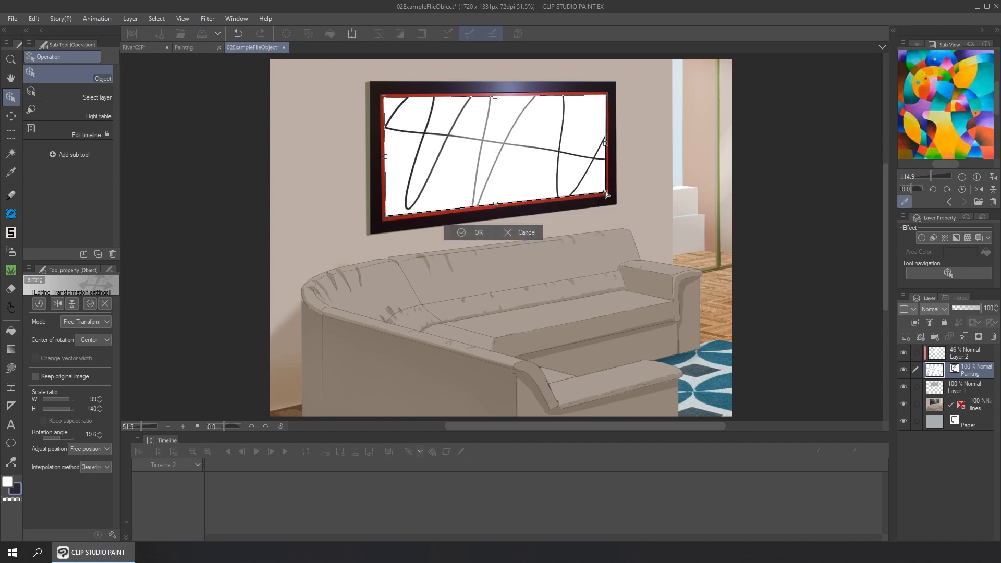
pyautogui.press('Return')
# In the Paintng document, make Layer 2 the reference layer and set up a yellow Refer other layers fill on Layer 1
pyautogui.click(196, 48)
pyautogui.click(930, 323)
pyautogui.click(11, 332)
pyautogui.click(931, 137)
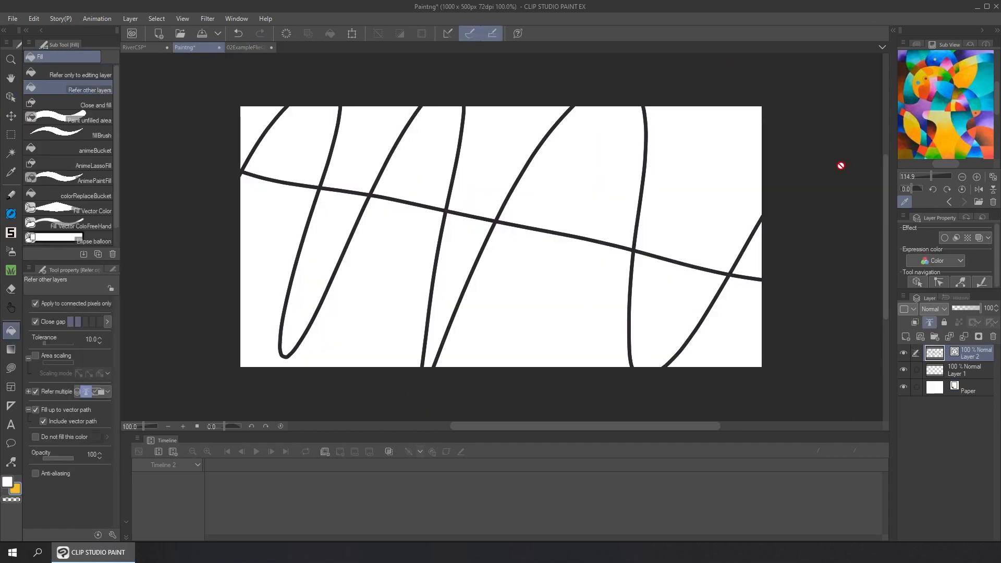
pyautogui.click(965, 370)
# Fill the upper right area and two narrow lower shapes yellow, and the two large areas right of center cyan
pyautogui.click(704, 183)
pyautogui.click(459, 266)
pyautogui.click(325, 271)
pyautogui.click(980, 128)
pyautogui.click(586, 177)
pyautogui.click(500, 162)
pyautogui.click(547, 292)
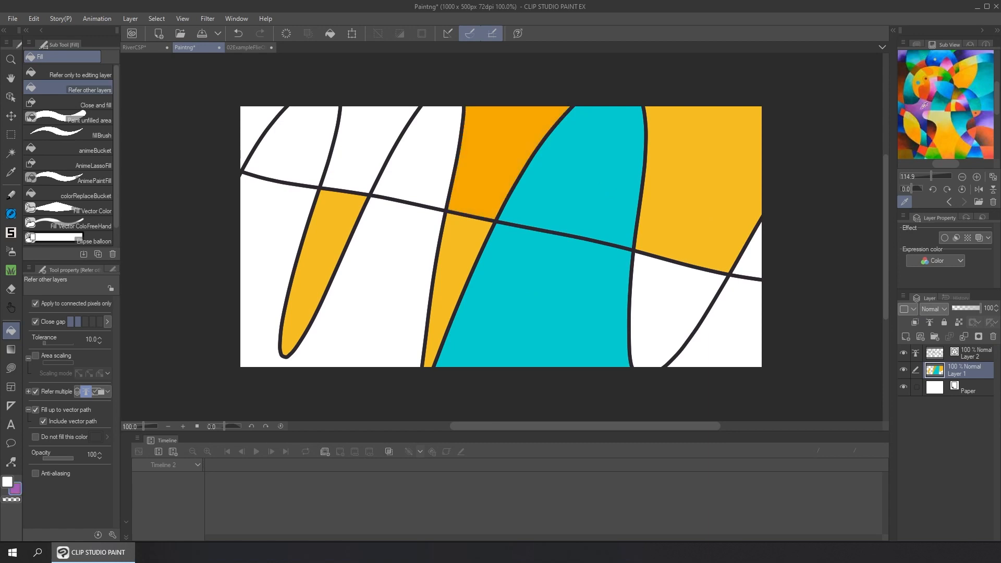
# Fill the upper areas purple, dark blue and brown with colors sampled from the reference image, and the lower left area brown
pyautogui.click(505, 156)
pyautogui.click(364, 152)
pyautogui.click(258, 125)
pyautogui.click(928, 140)
pyautogui.click(418, 174)
pyautogui.click(928, 152)
pyautogui.click(927, 155)
pyautogui.click(541, 135)
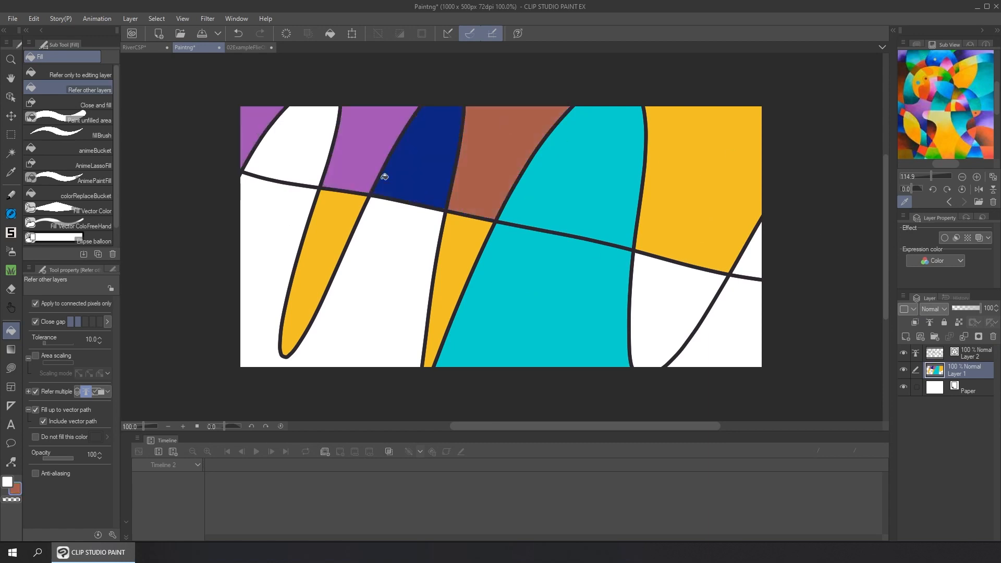
pyautogui.click(258, 296)
# Fill the lower right corner cyan, the shape beside it and the upper left one green, and the small right-edge triangle dark brown
pyautogui.click(981, 99)
pyautogui.click(730, 334)
pyautogui.click(944, 92)
pyautogui.click(673, 302)
pyautogui.click(921, 133)
pyautogui.click(758, 254)
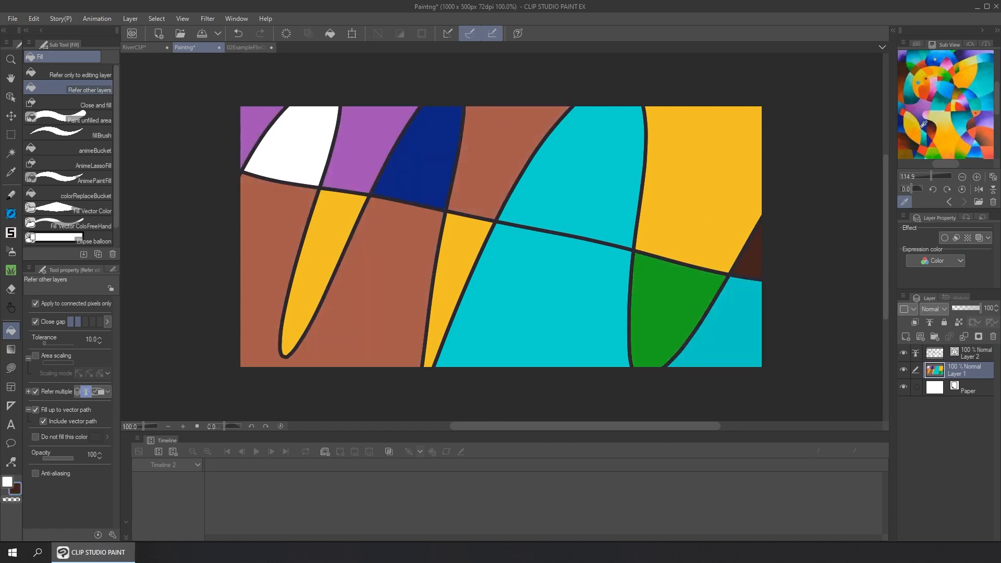
pyautogui.click(951, 76)
pyautogui.click(292, 141)
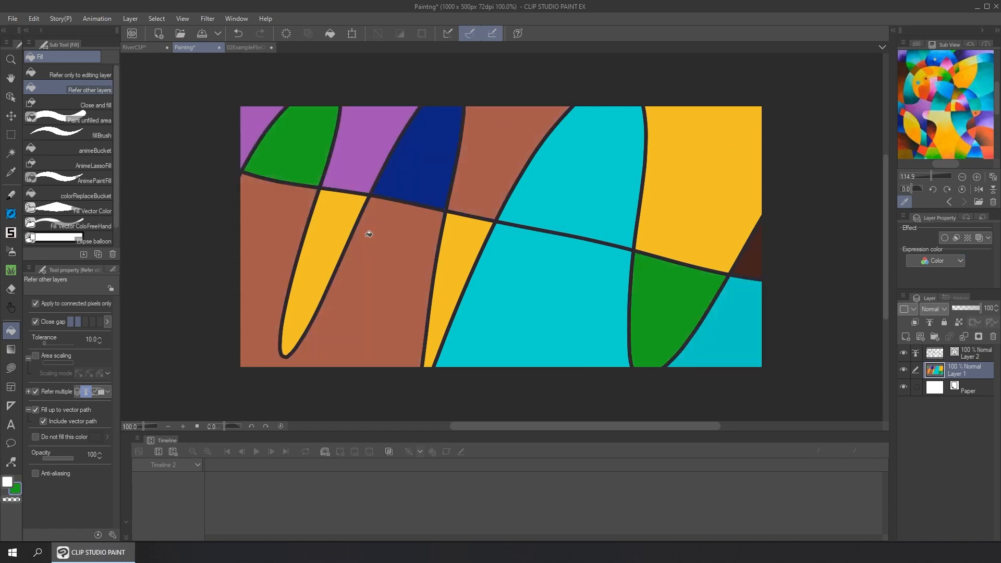
# Save the colored Paintng document and update its file object in the 02ExampleFlieObject document
pyautogui.click(200, 33)
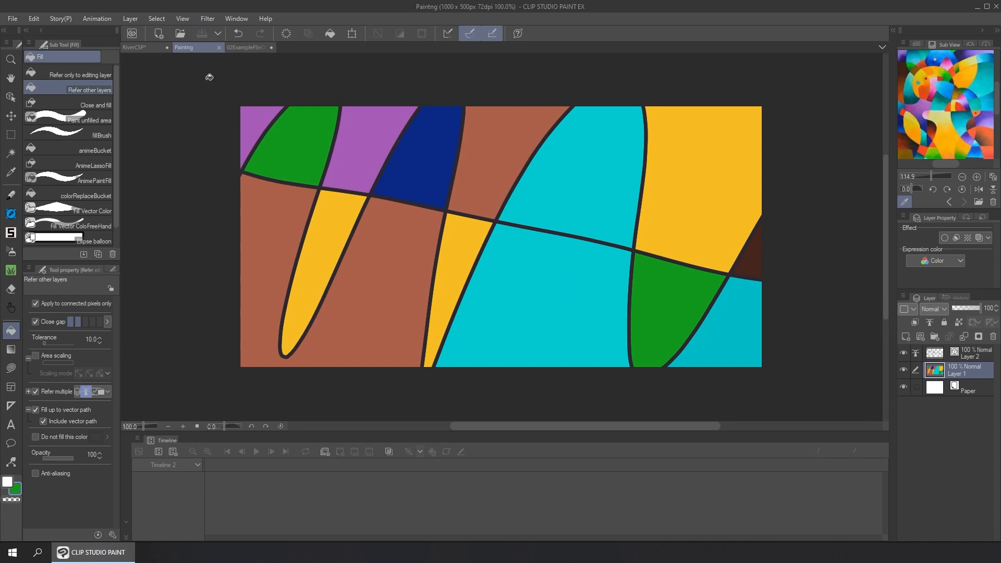
pyautogui.click(244, 48)
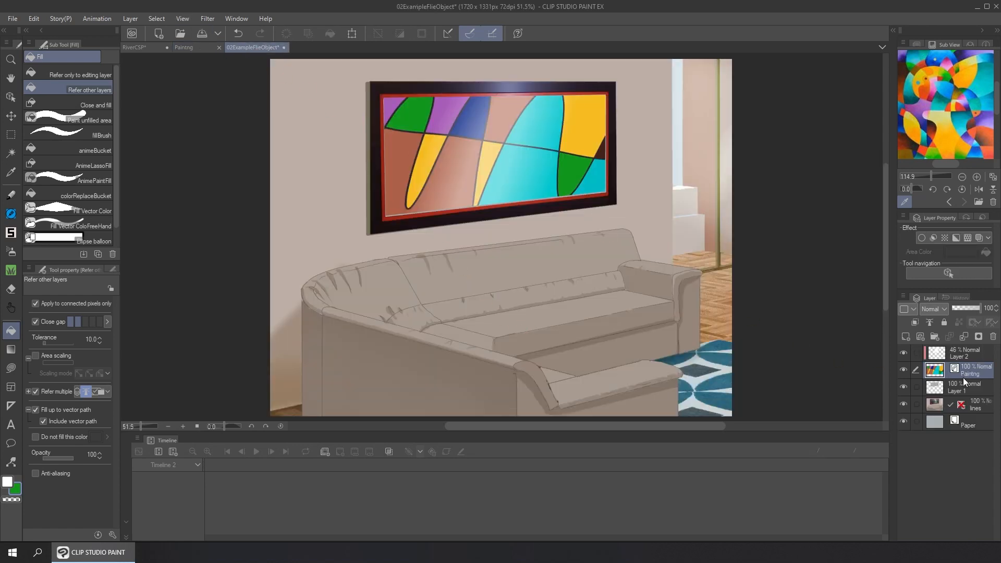
pyautogui.rightClick(957, 370)
pyautogui.moveTo(944, 220)
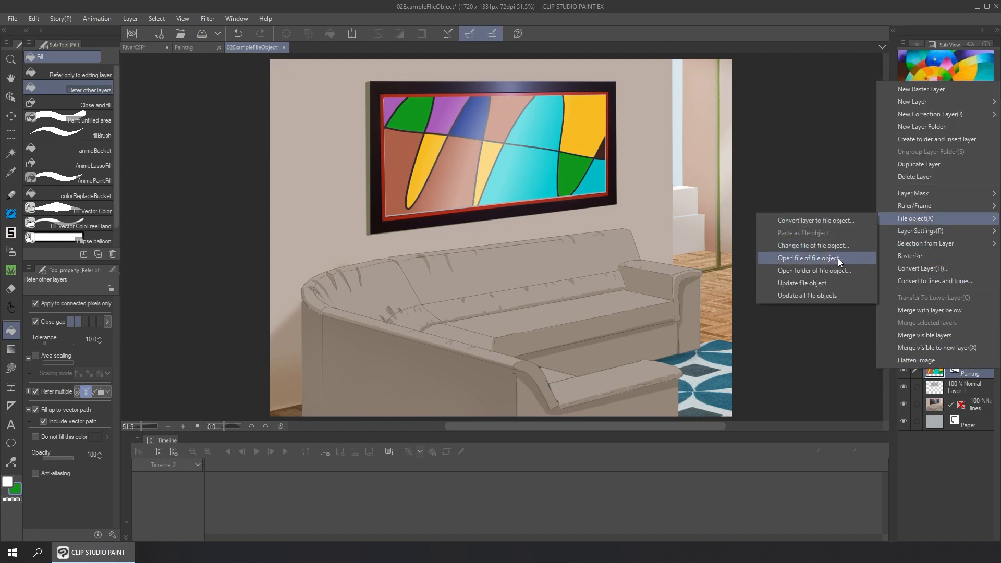
pyautogui.click(822, 284)
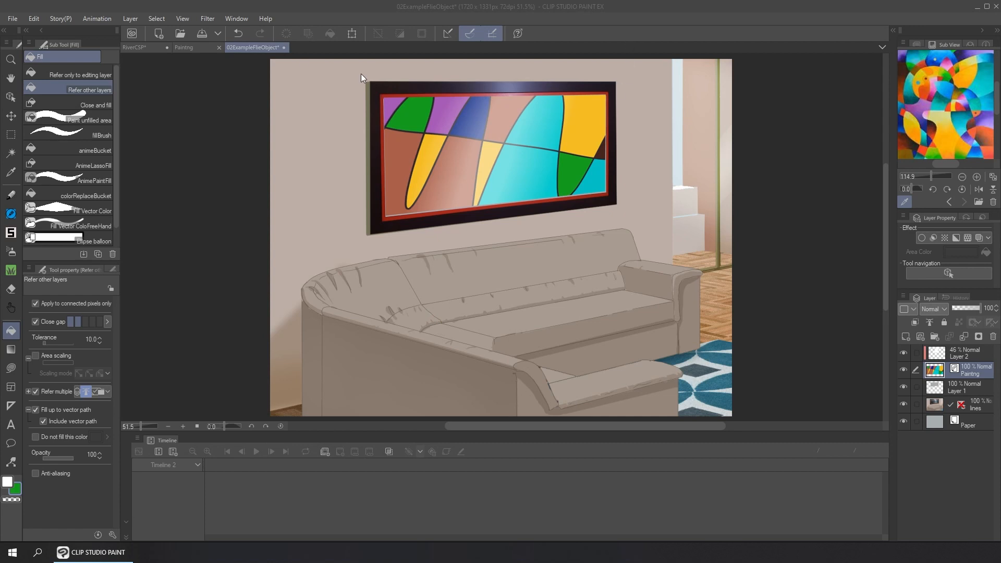
# Close the 02ExampleFlieObject document without saving its changes, and close the Paintng document
pyautogui.click(286, 48)
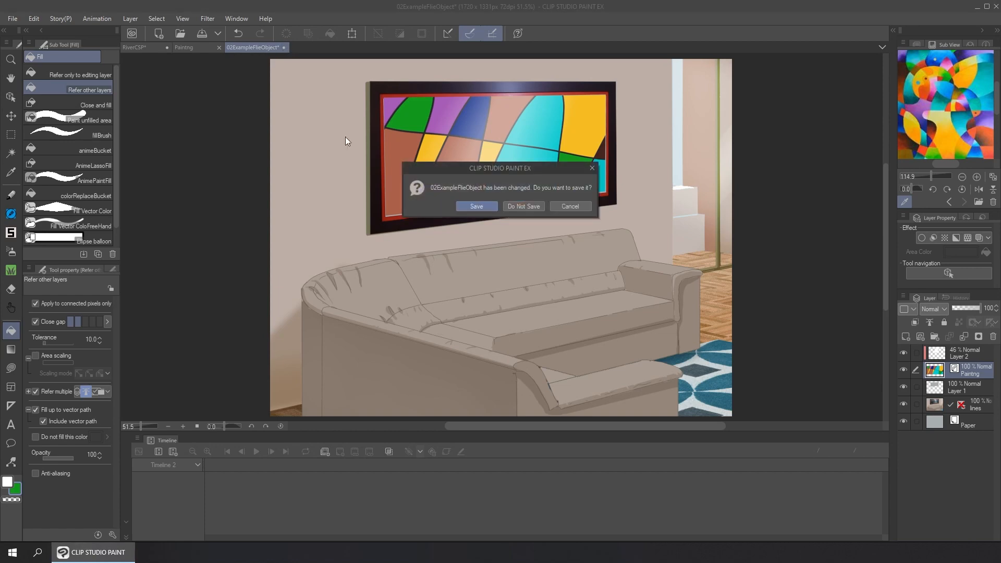
pyautogui.click(524, 206)
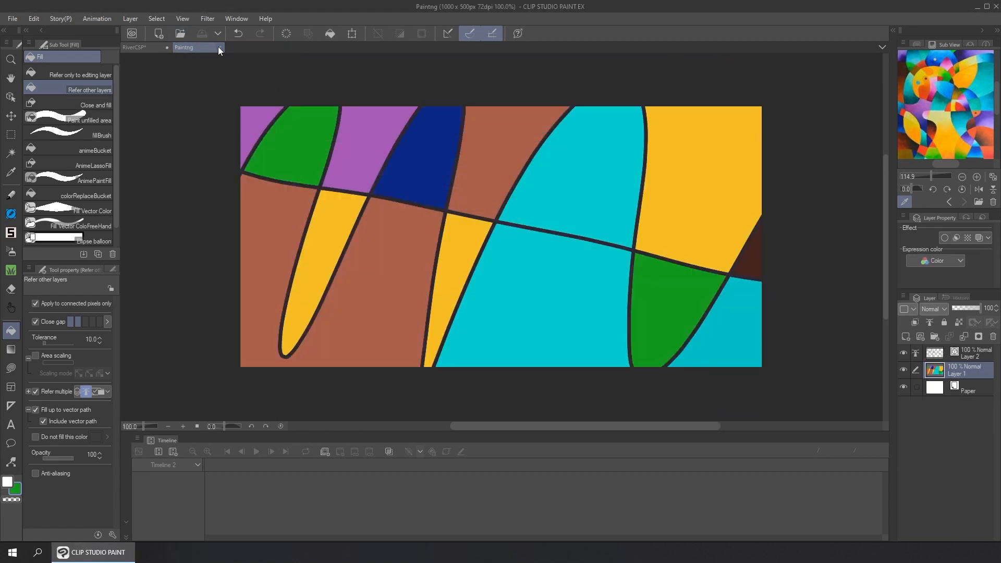
pyautogui.click(219, 47)
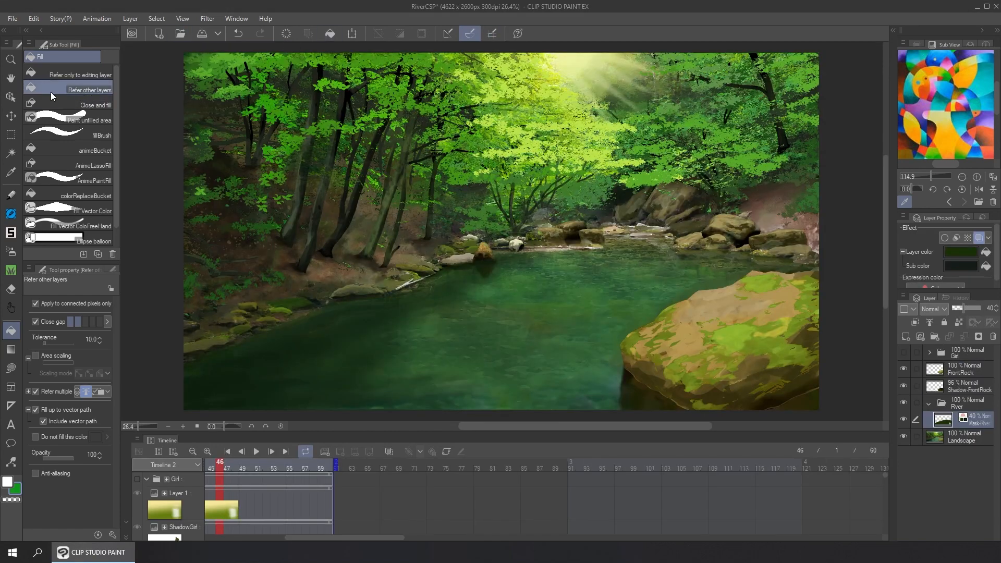
# Hide and show the Landscape layer in the RiverCSP document to examine what it contributes
pyautogui.click(11, 97)
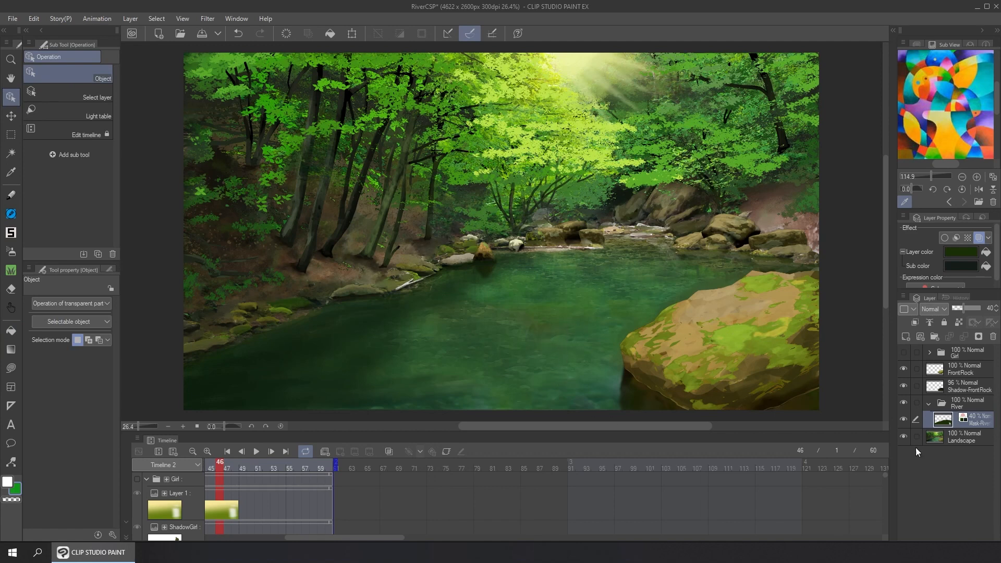
pyautogui.click(934, 440)
pyautogui.click(902, 437)
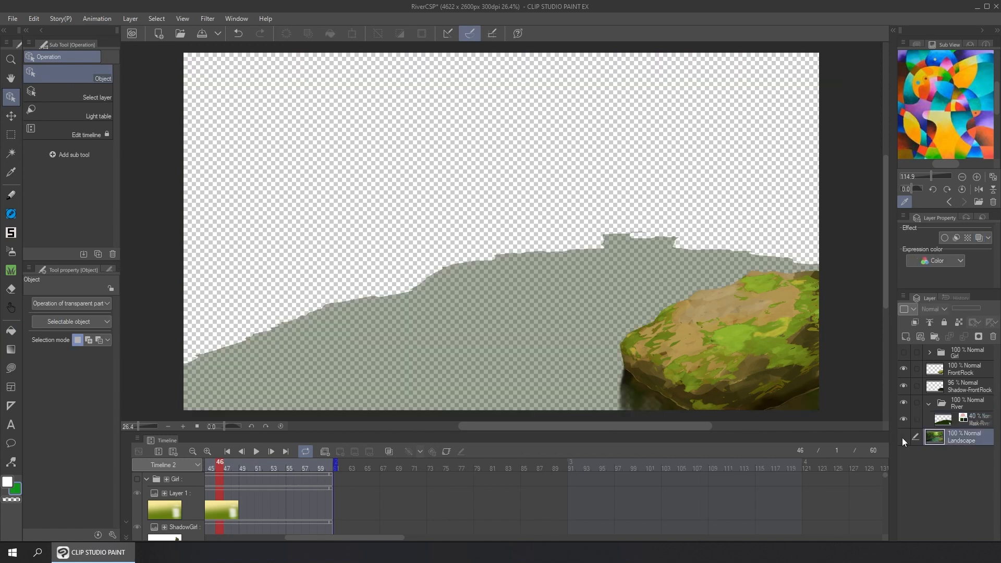
pyautogui.click(902, 437)
# Set the opacity of the river mask layer to 47% and toggle the FrontRock layer's visibility to check it
pyautogui.click(942, 421)
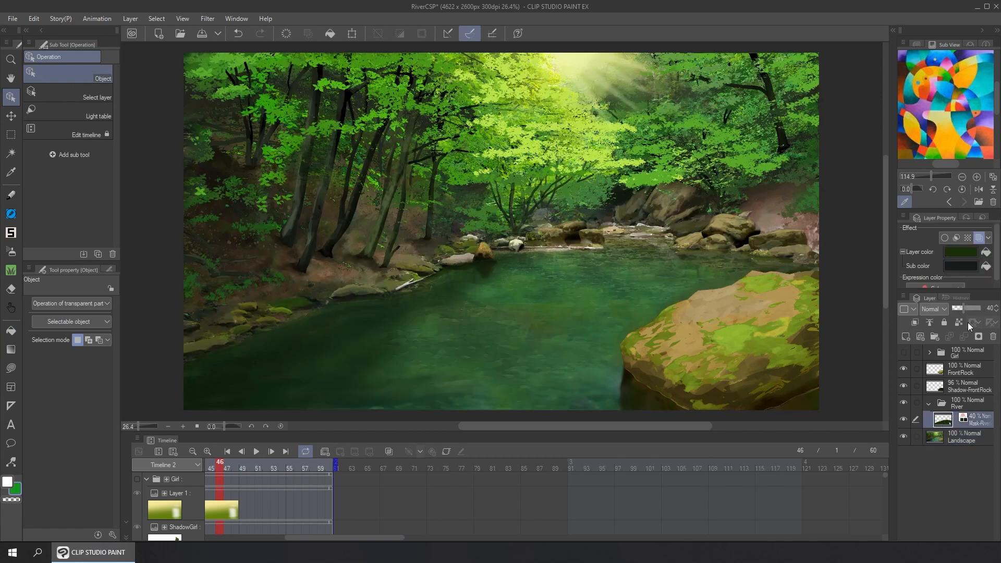
pyautogui.moveTo(963, 309)
pyautogui.mouseDown()
pyautogui.moveTo(989, 314)
pyautogui.moveTo(965, 310)
pyautogui.mouseUp()
pyautogui.click(959, 371)
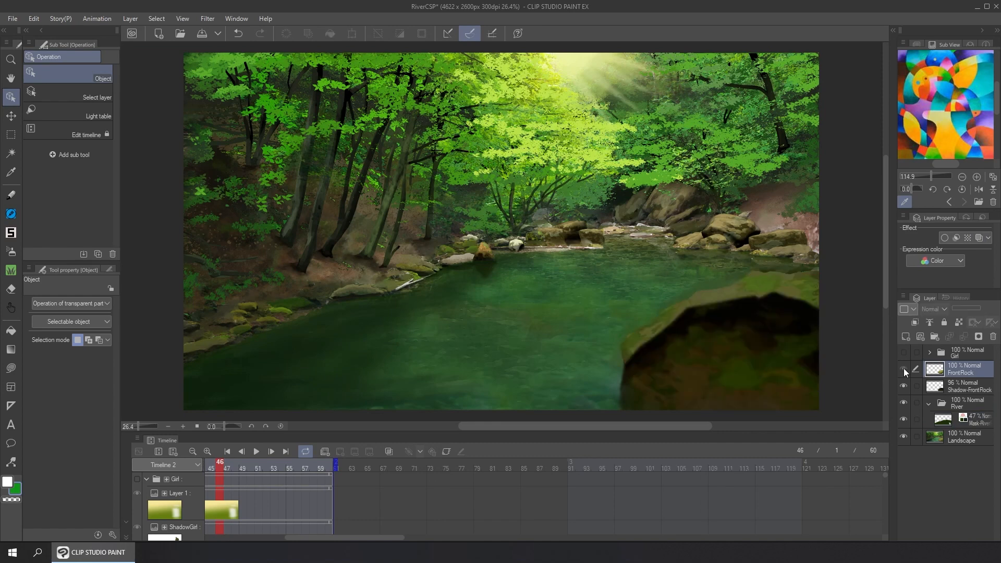
pyautogui.click(903, 368)
# Make the Girl folder visible and move the timeline's playhead to frame 55 to preview its animation
pyautogui.click(959, 354)
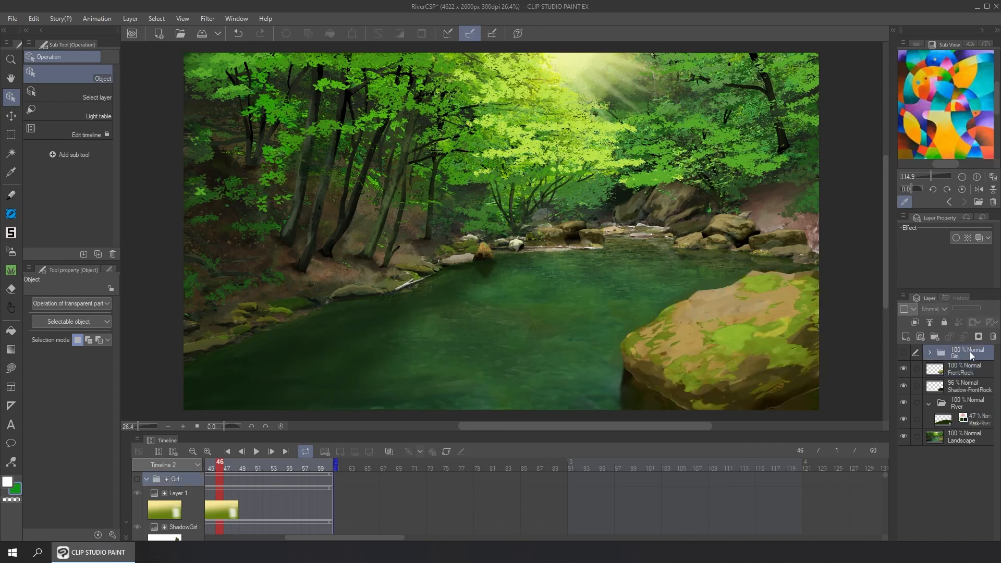
pyautogui.click(907, 353)
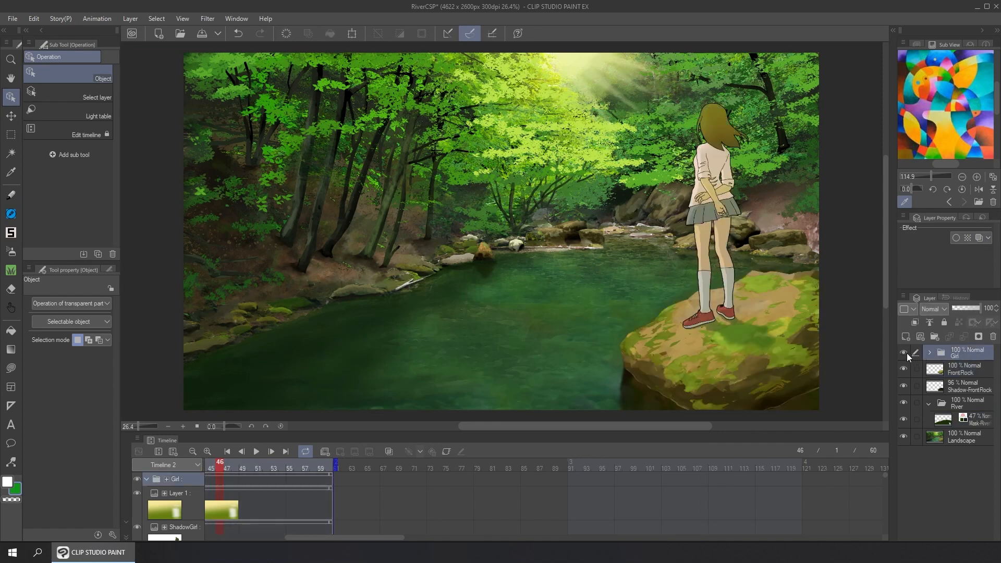
pyautogui.click(907, 353)
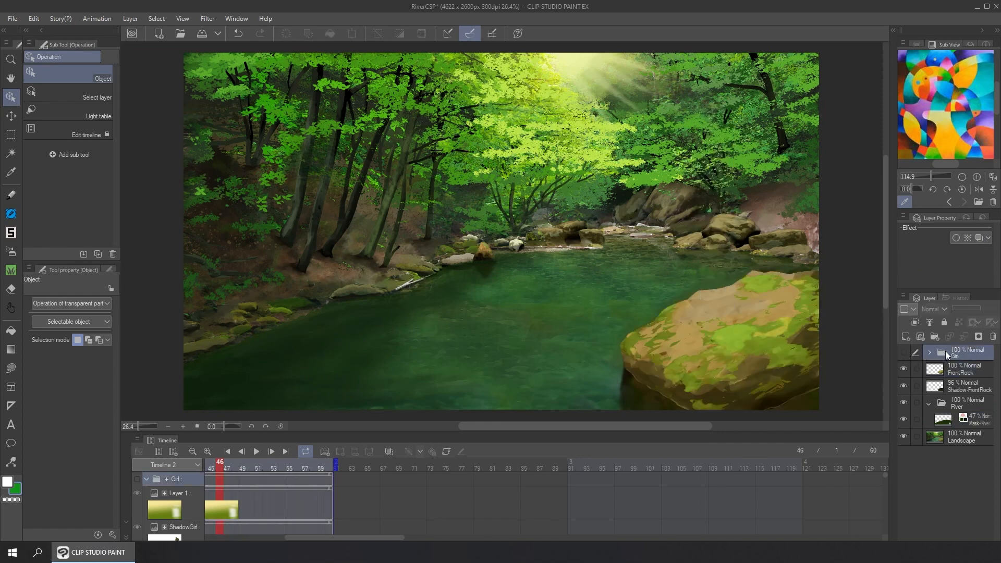
pyautogui.click(906, 353)
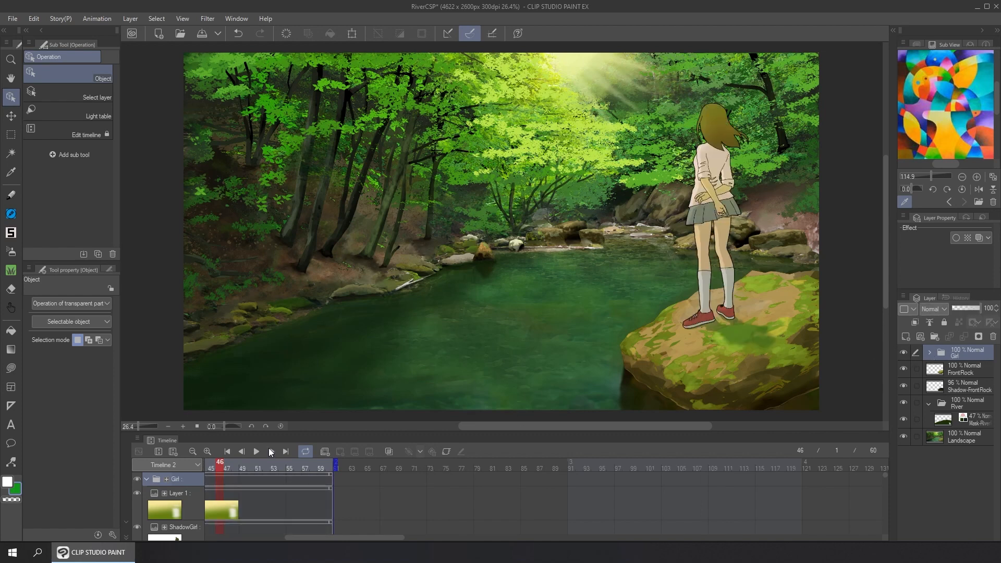
pyautogui.moveTo(263, 462); pyautogui.dragTo(291, 463)
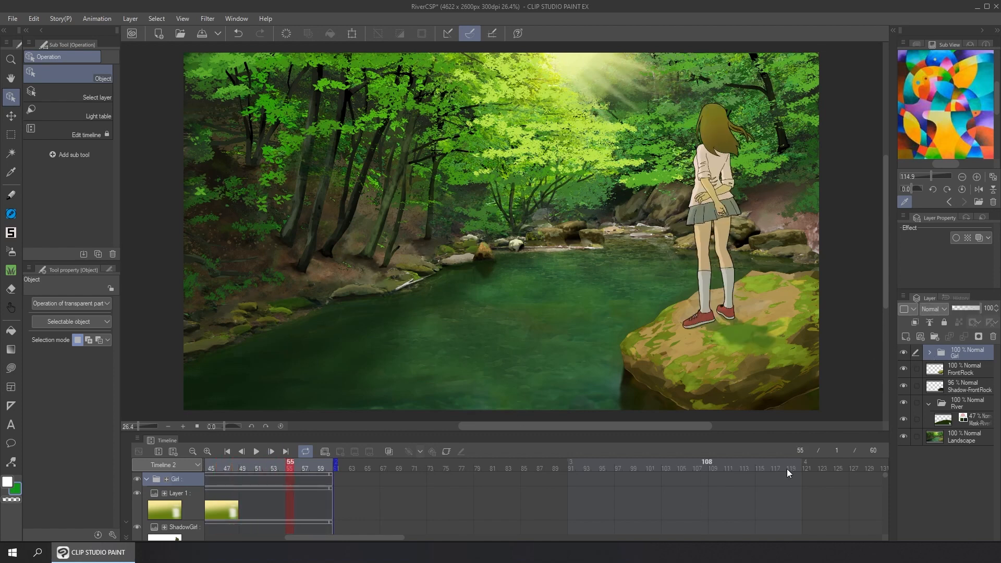
# Hide the Girl folder and open the 04Texture.clip document
pyautogui.click(903, 353)
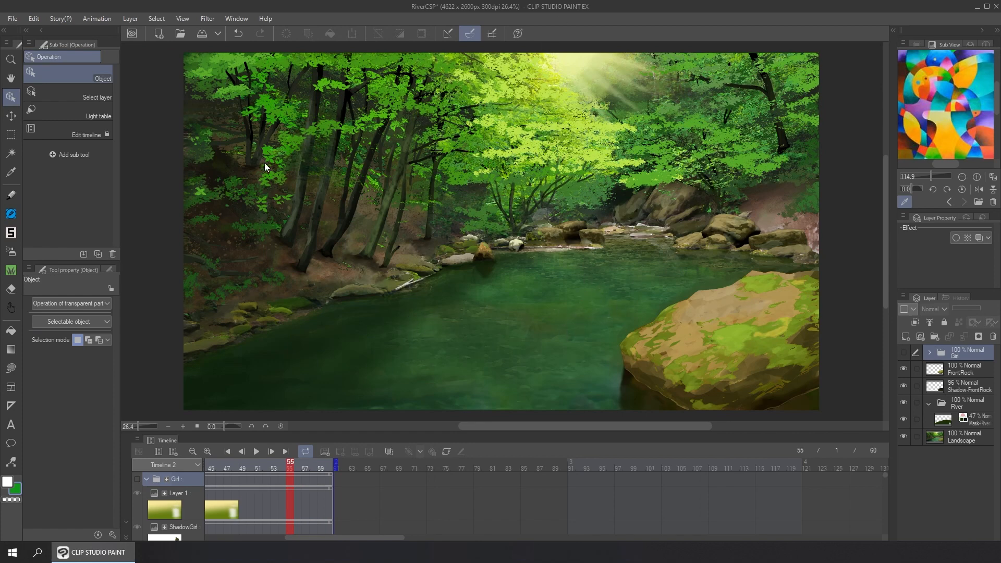
pyautogui.click(15, 19)
pyautogui.click(21, 56)
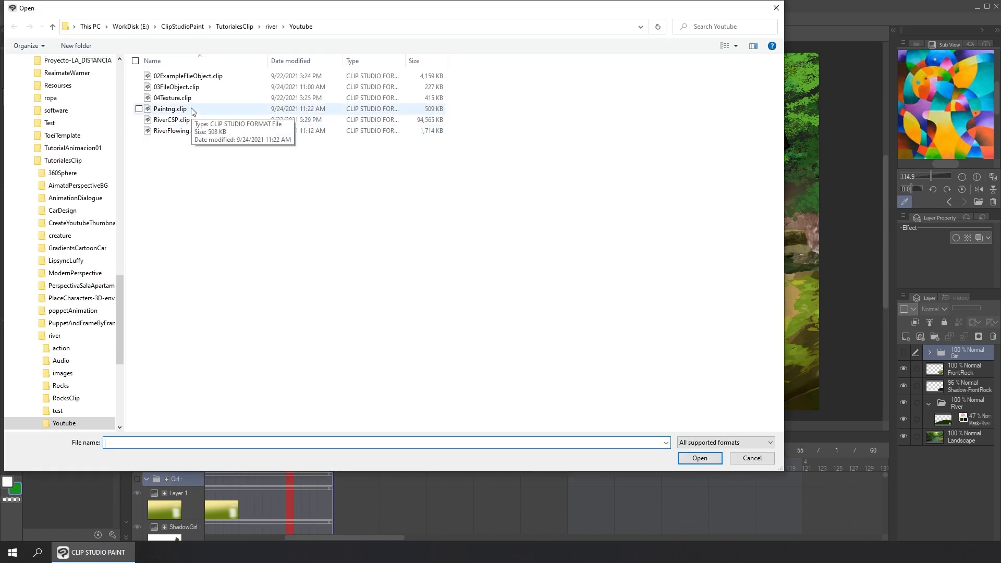
pyautogui.doubleClick(178, 98)
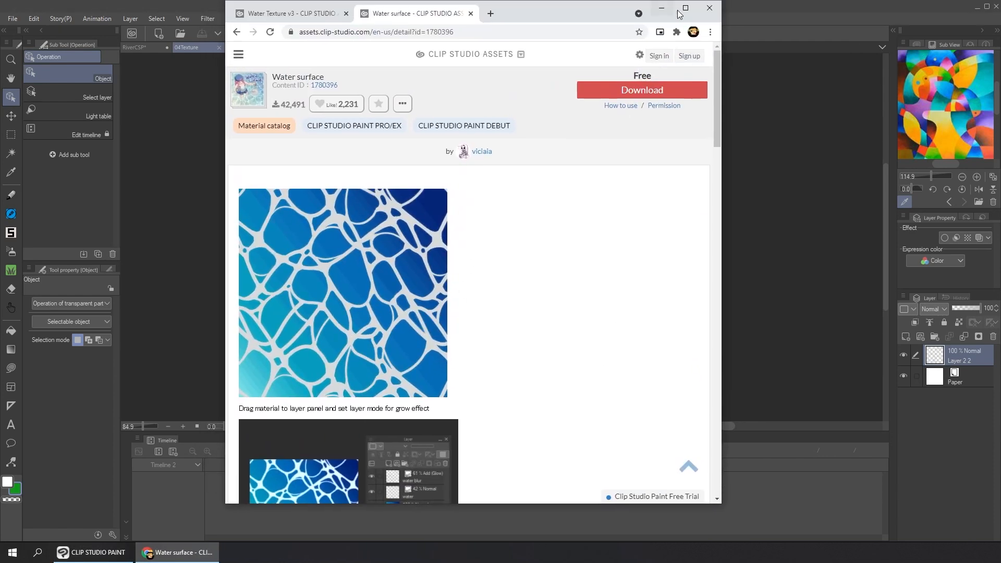
# Review the Water surface and Water Texture v3 pages on Clip Studio Assets in the browser, then close the browser
pyautogui.click(679, 10)
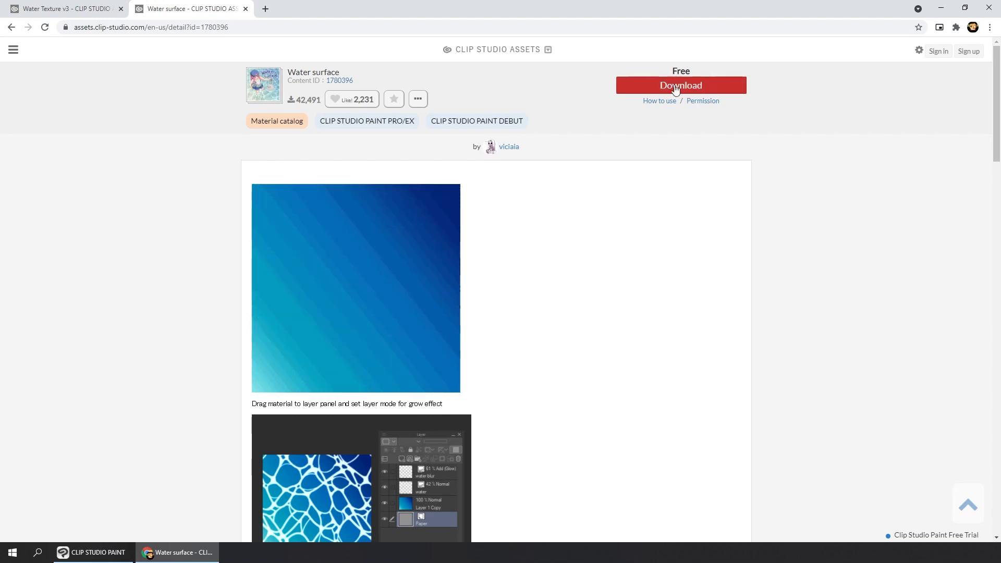
pyautogui.scroll(-13, 275, 151)
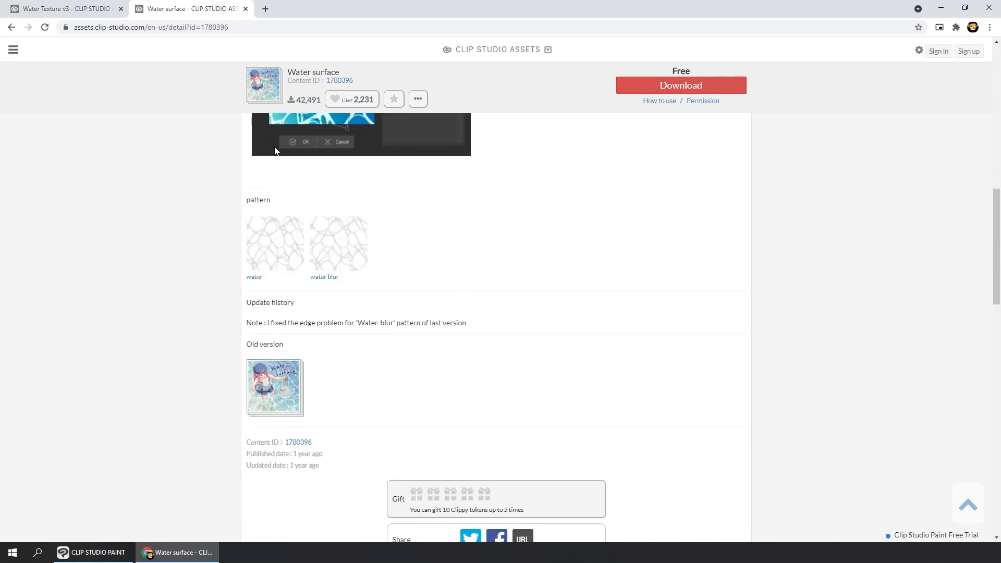
pyautogui.click(92, 11)
pyautogui.scroll(-1, 562, 296)
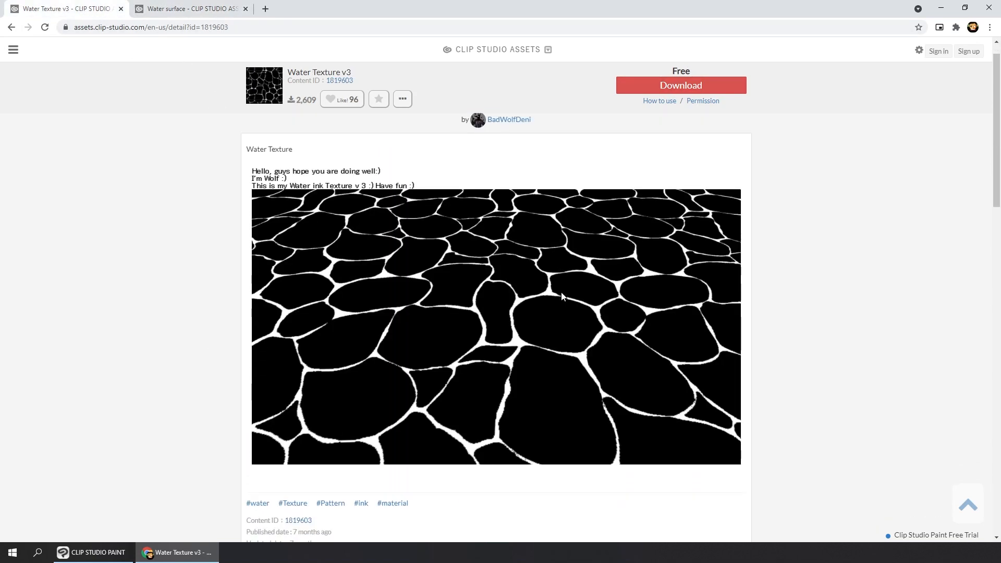
pyautogui.scroll(-1, 563, 296)
pyautogui.scroll(2, 459, 191)
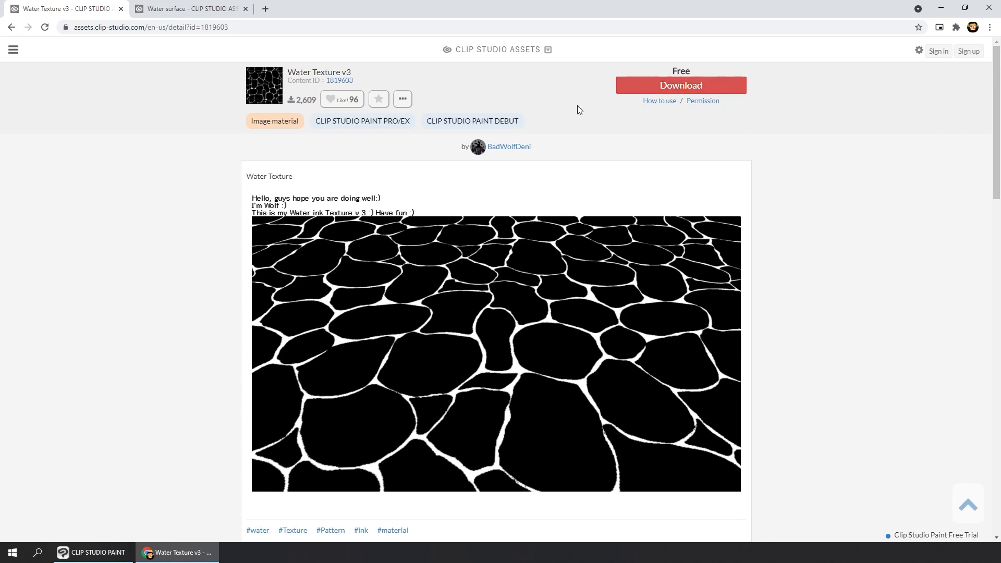
pyautogui.click(988, 8)
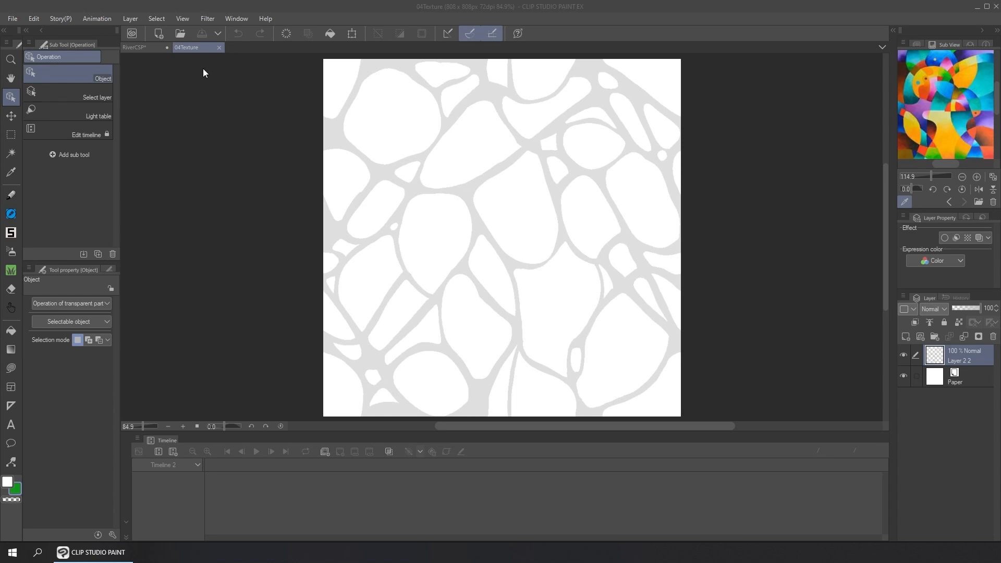
# Start registering the texture layer as an image material named wave with tiling enabled
pyautogui.click(40, 19)
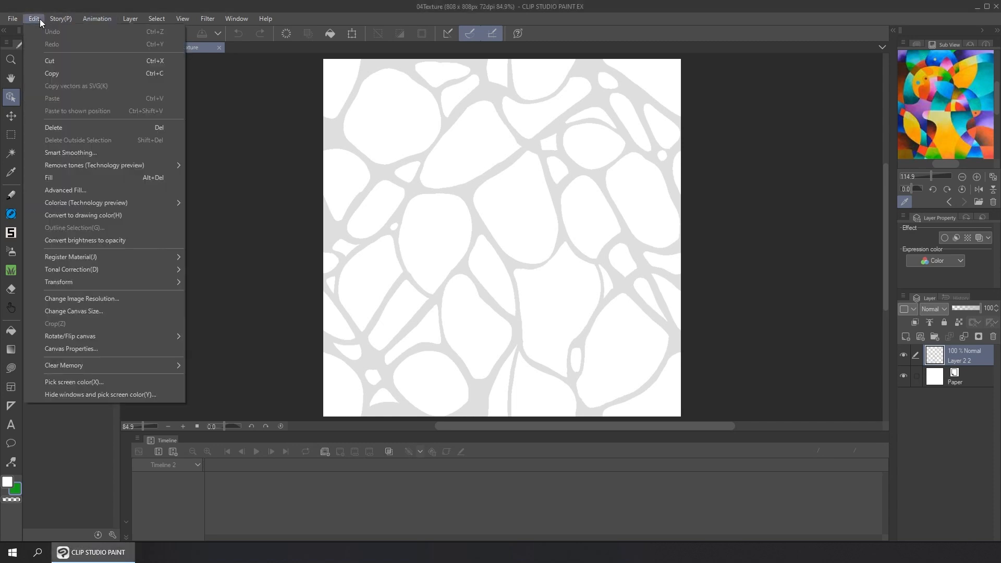
pyautogui.click(40, 18)
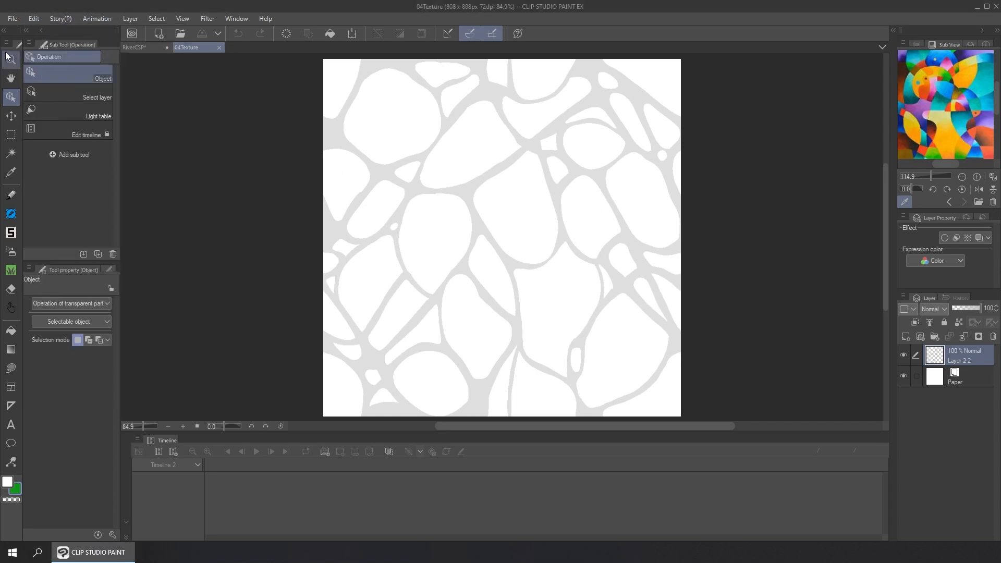
pyautogui.click(33, 20)
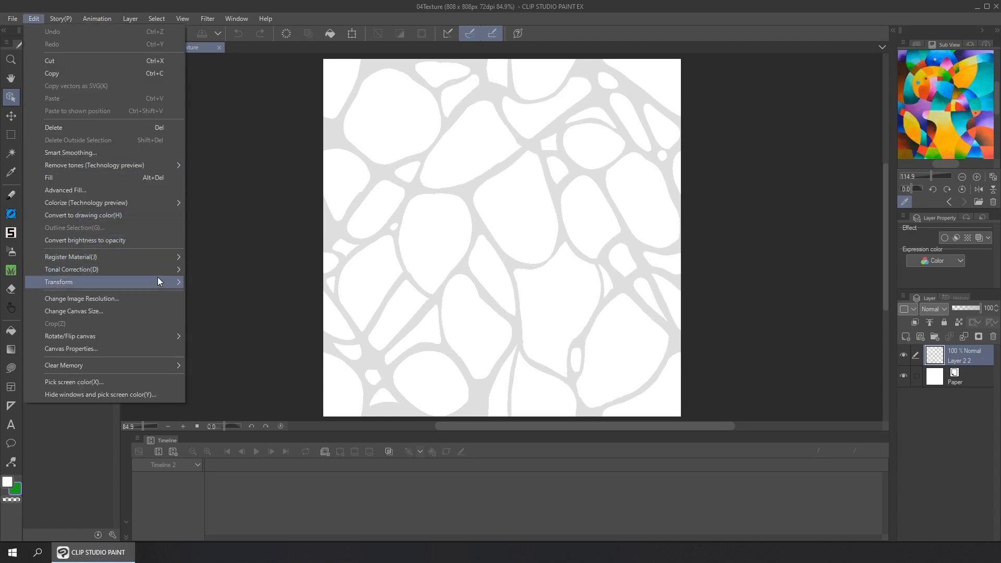
pyautogui.moveTo(176, 254)
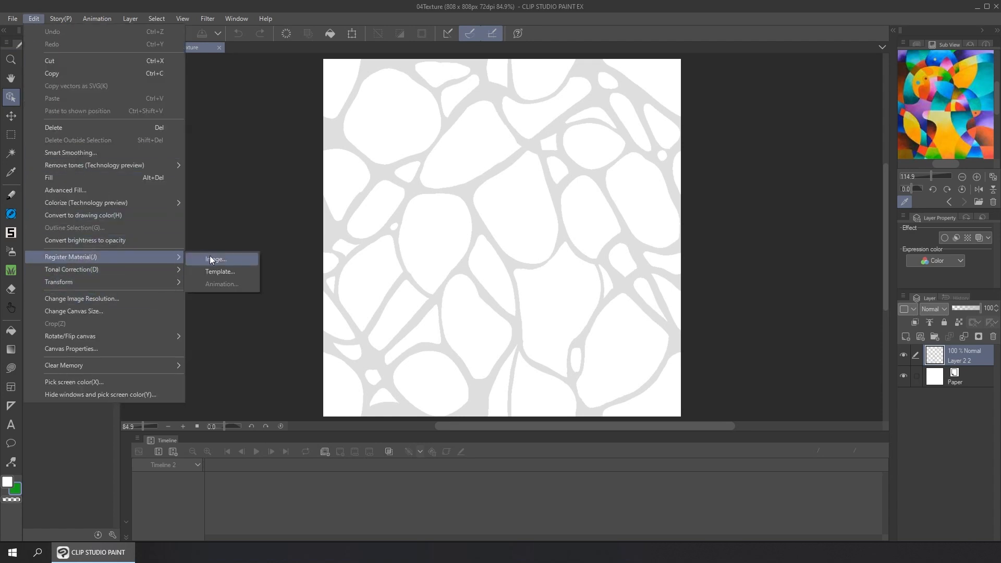
pyautogui.click(209, 256)
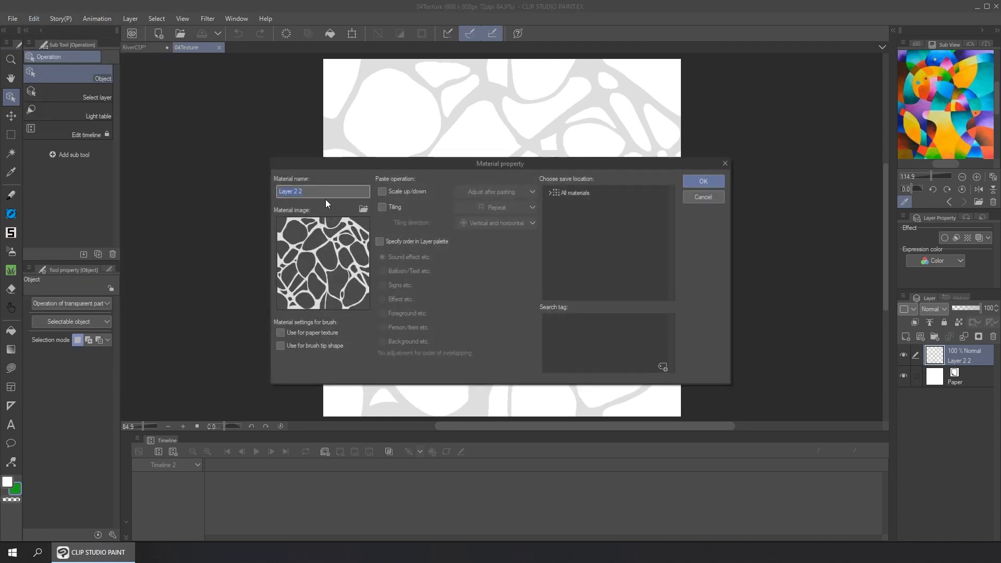
pyautogui.write('wave')
pyautogui.click(382, 207)
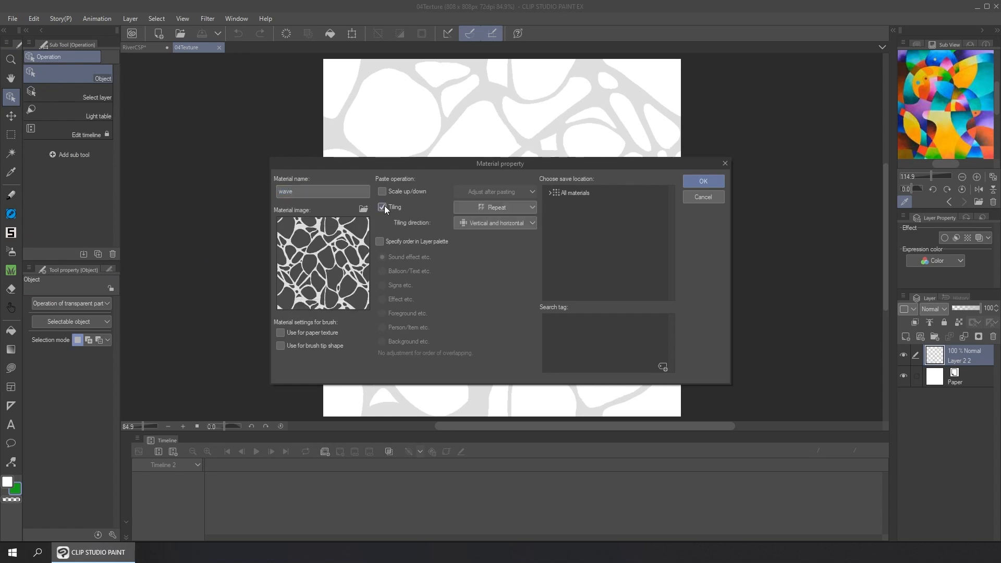
# Choose the SeamlessTexture folder under Color pattern as the material's save location and complete the registration
pyautogui.click(550, 194)
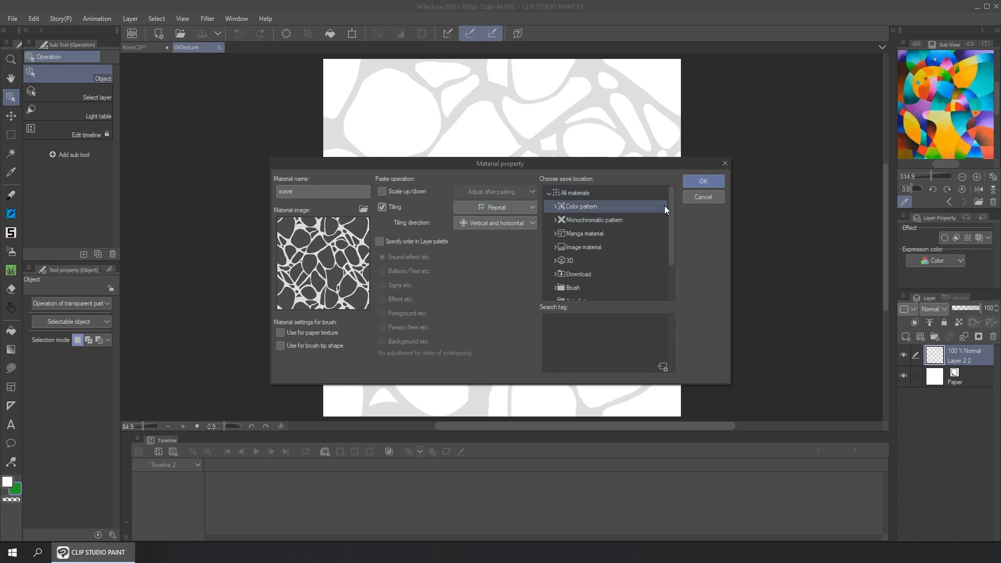
pyautogui.click(556, 206)
pyautogui.click(586, 219)
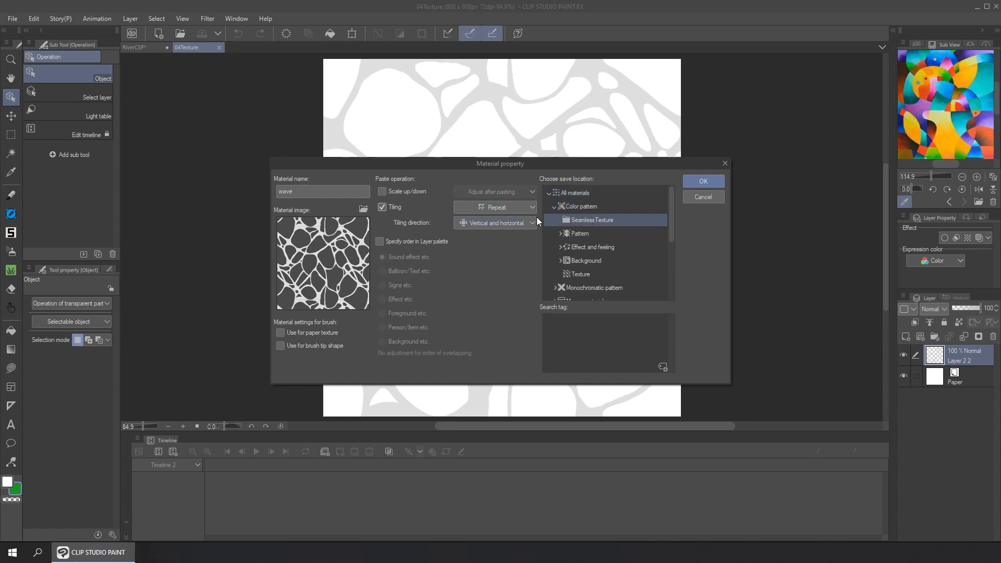
pyautogui.click(577, 209)
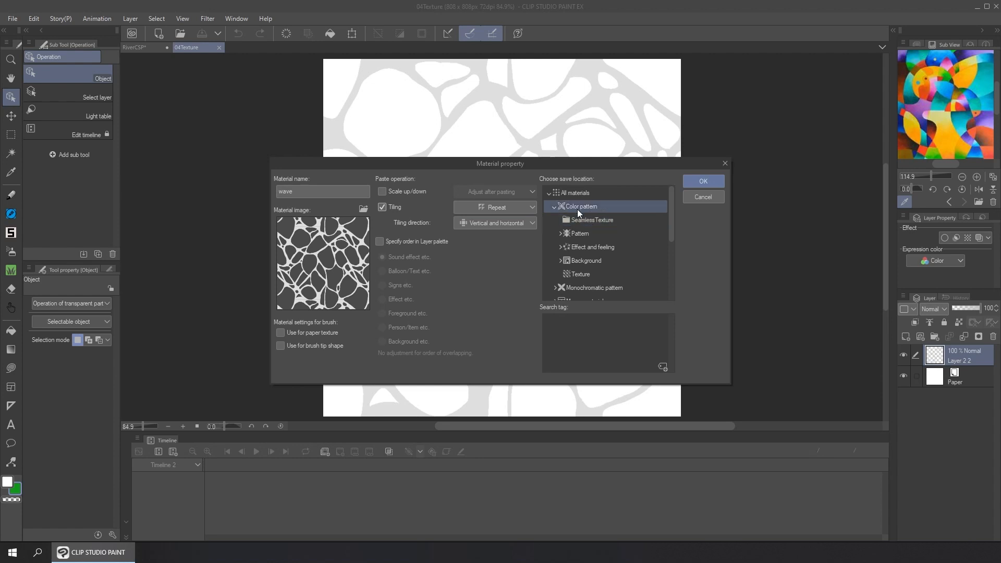
pyautogui.click(588, 220)
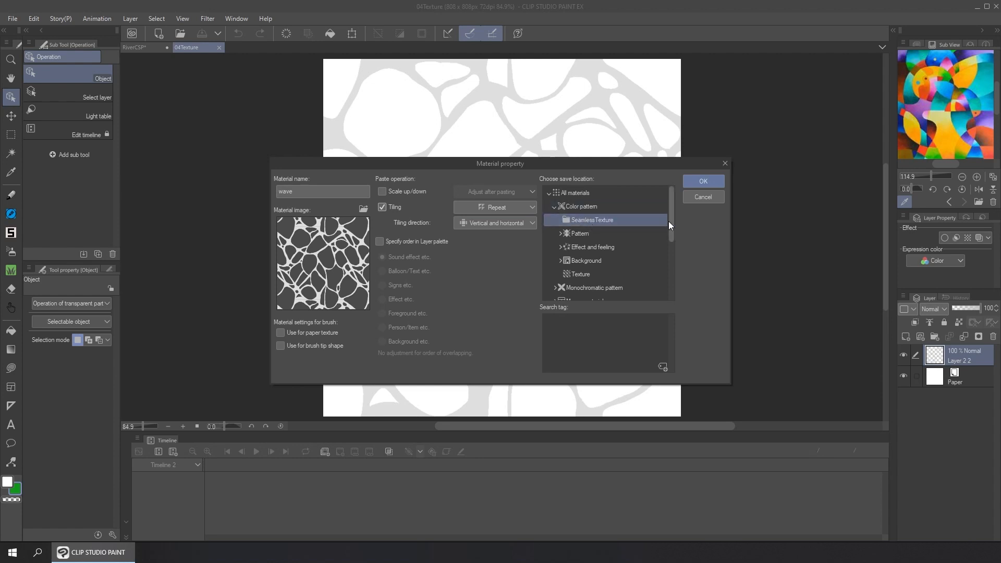
pyautogui.click(710, 183)
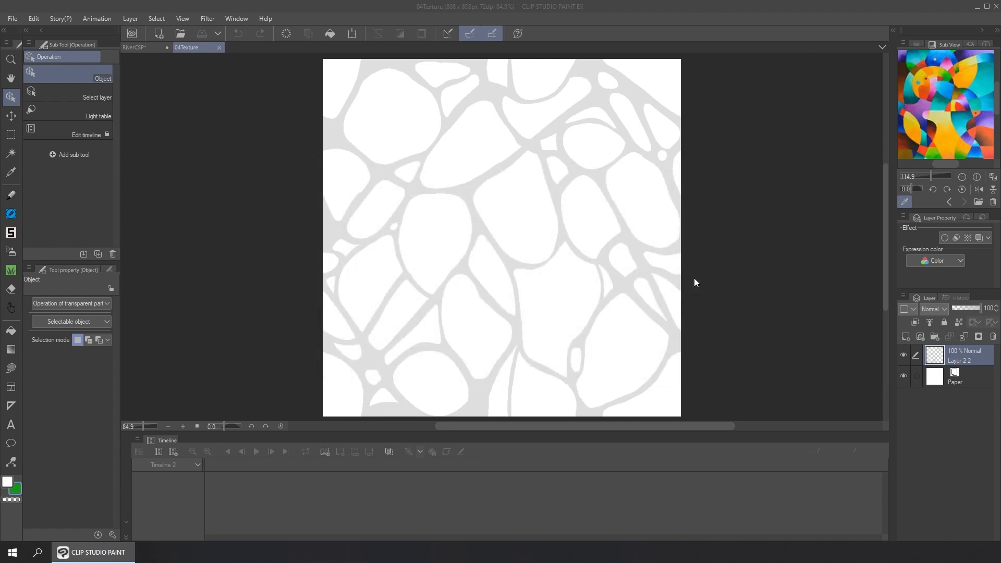
# Close the 04Texture document and create a new 3800 x 1080 px illustration at 72 dpi
pyautogui.click(219, 48)
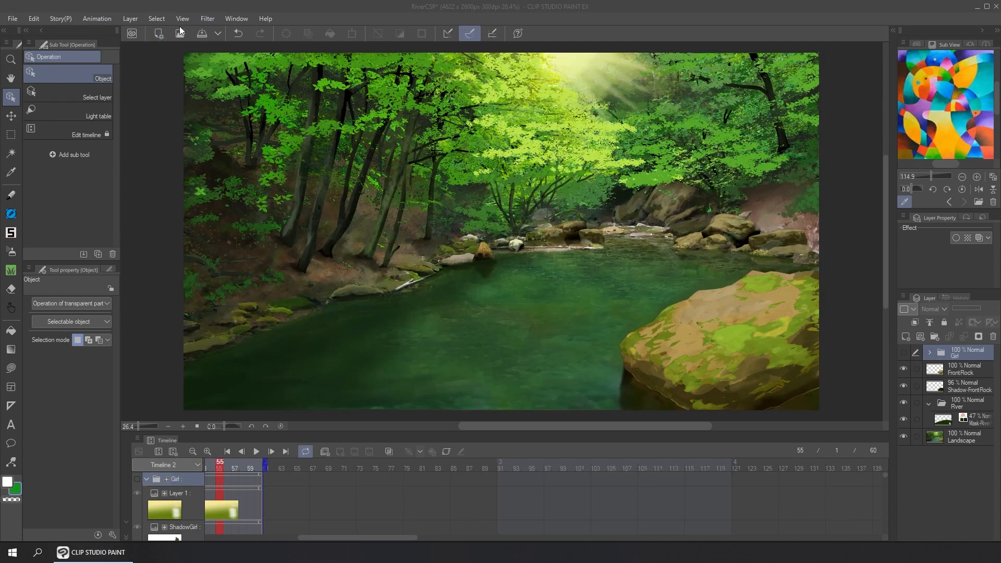
pyautogui.click(163, 33)
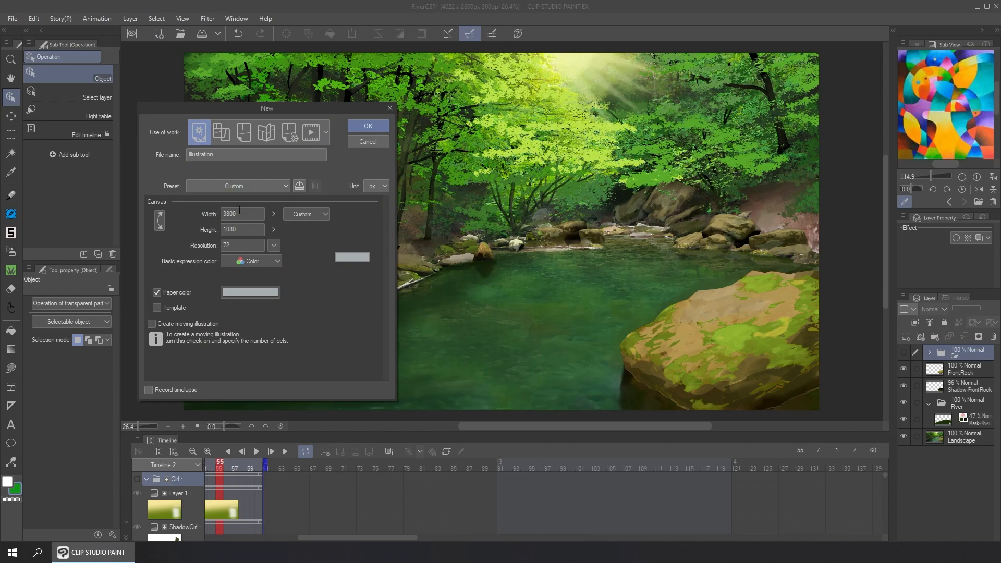
pyautogui.doubleClick(240, 212)
pyautogui.click(251, 228)
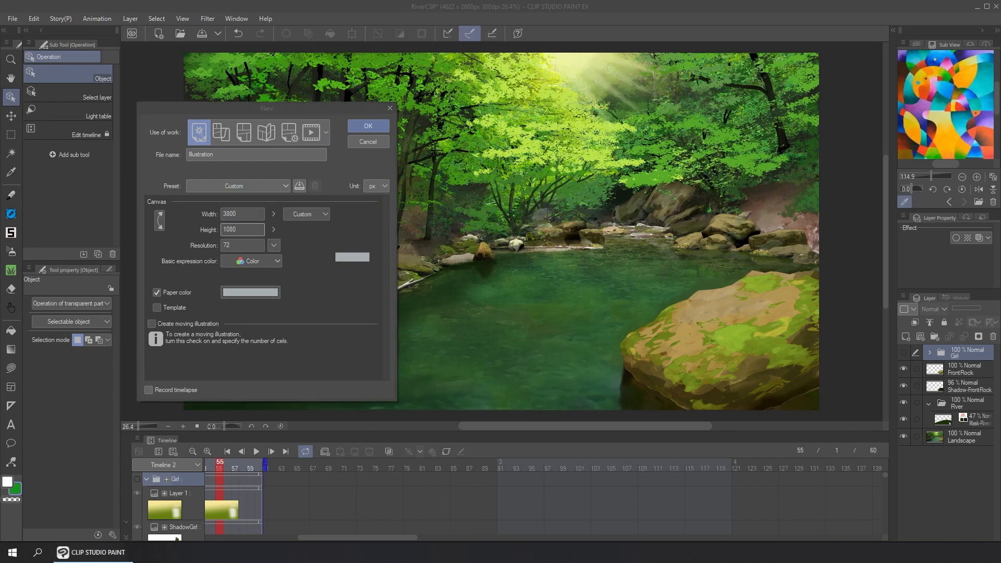
pyautogui.click(243, 212)
pyautogui.click(243, 227)
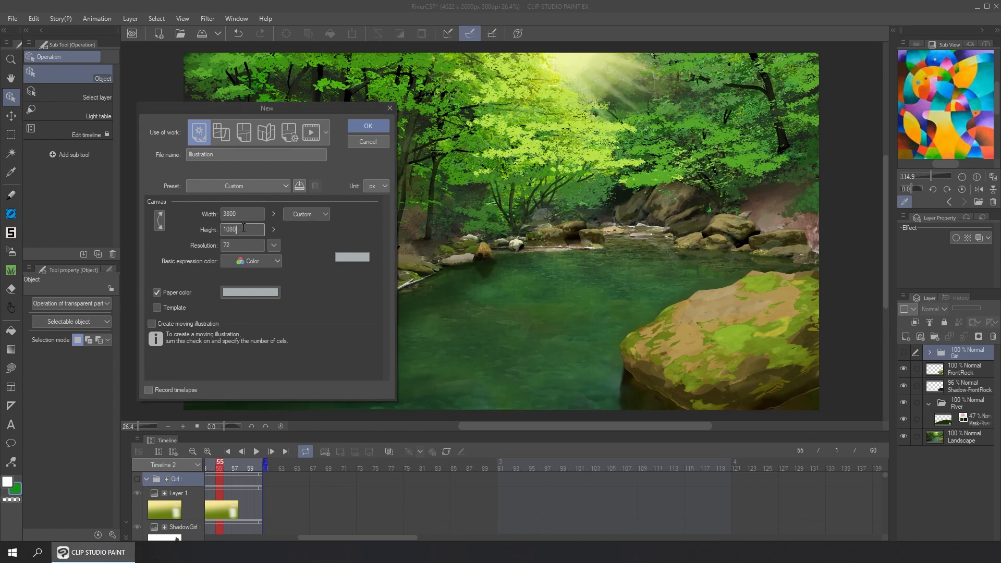
pyautogui.click(243, 230)
pyautogui.click(240, 214)
pyautogui.click(358, 127)
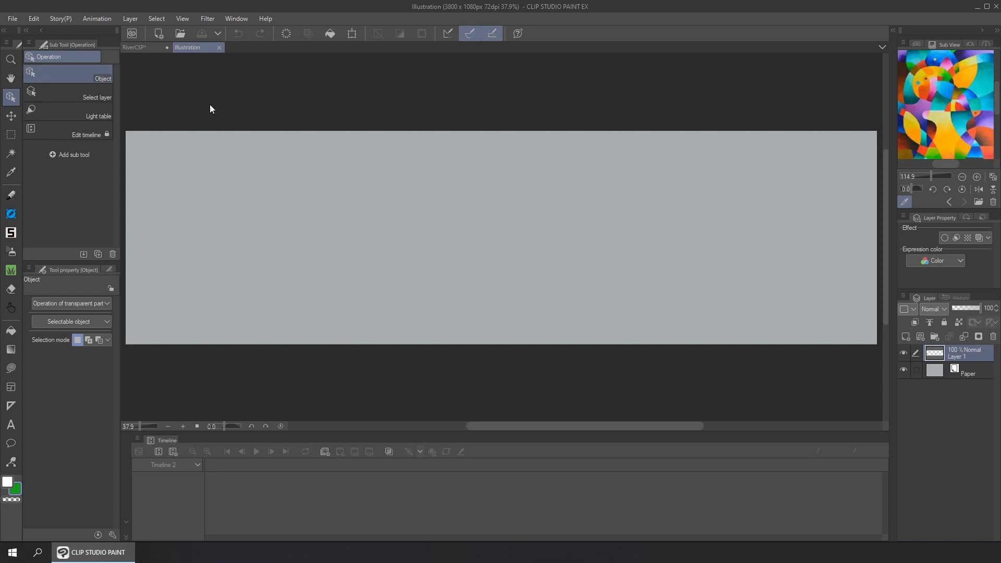
# Show the SeamlessTexture materials and place the WaterRipples texture on the canvas
pyautogui.click(241, 18)
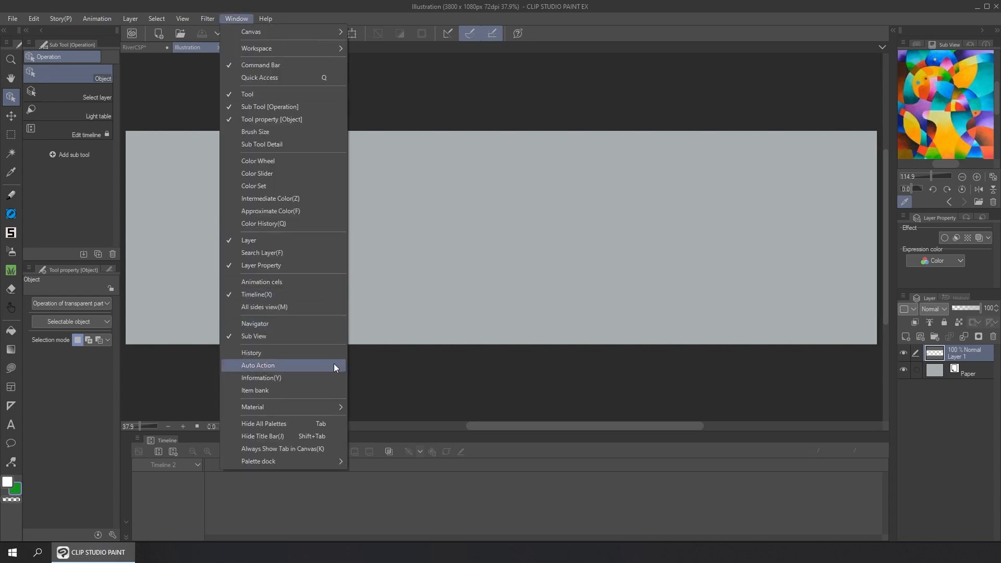
pyautogui.moveTo(333, 406)
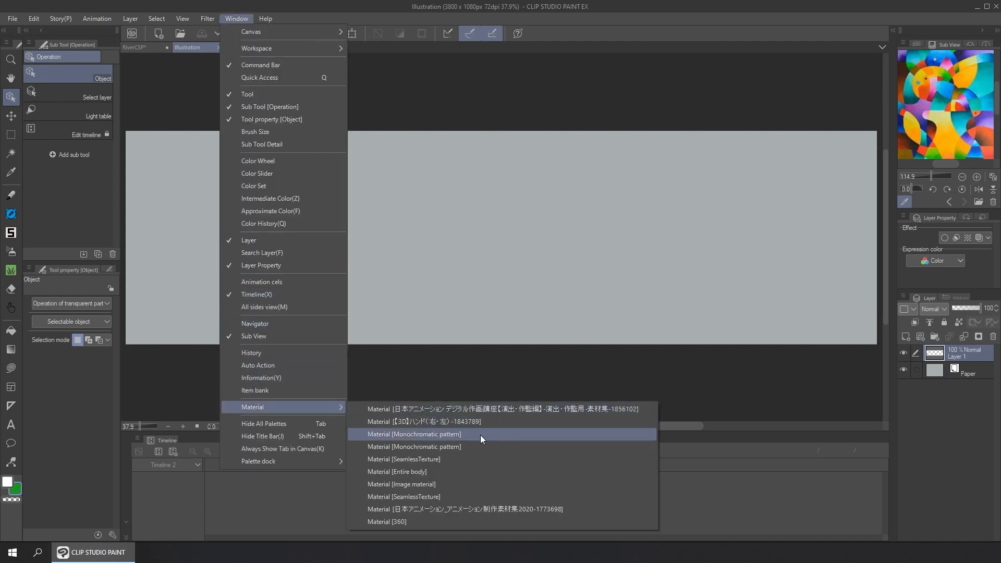
pyautogui.click(438, 495)
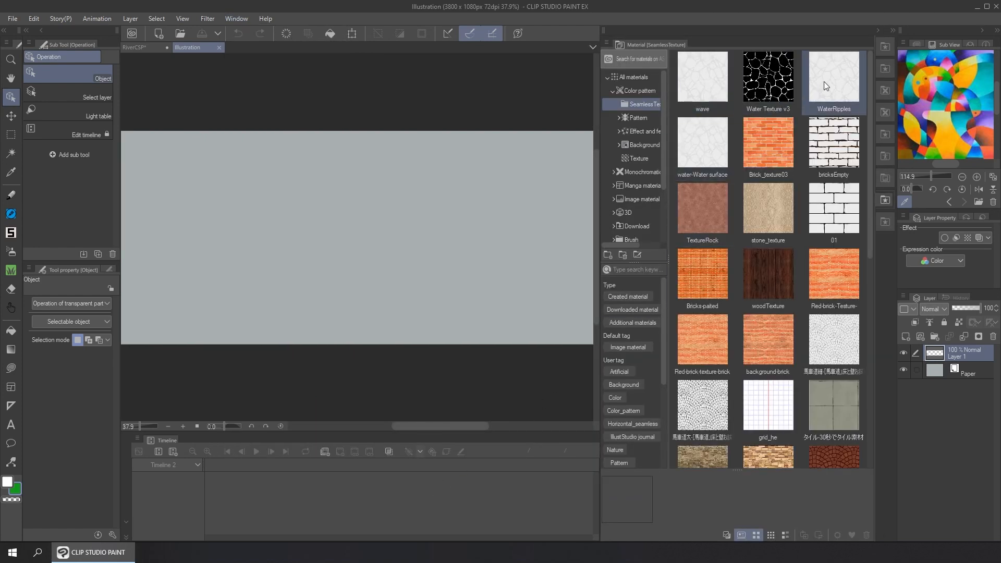
pyautogui.click(833, 83)
pyautogui.moveTo(841, 72); pyautogui.dragTo(425, 213)
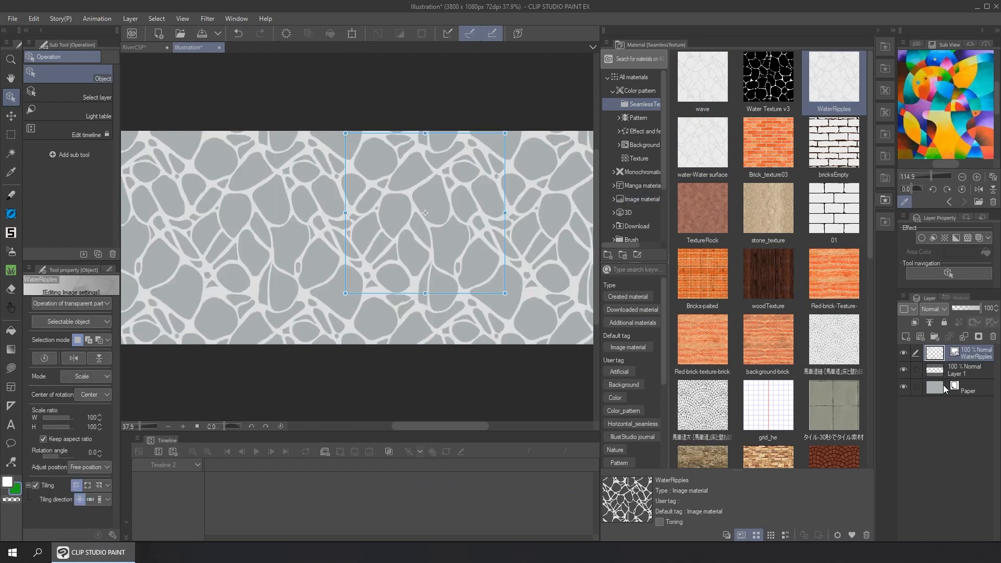
# Set the Paper layer's color to teal blue (RGB 45, 122, 146) and collapse the material library
pyautogui.doubleClick(935, 386)
pyautogui.click(214, 437)
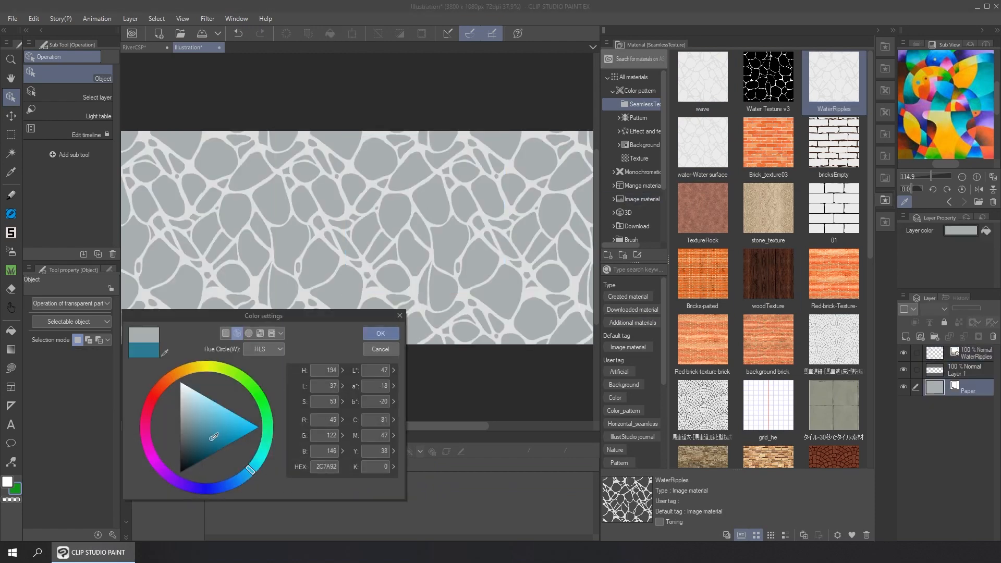
pyautogui.click(385, 334)
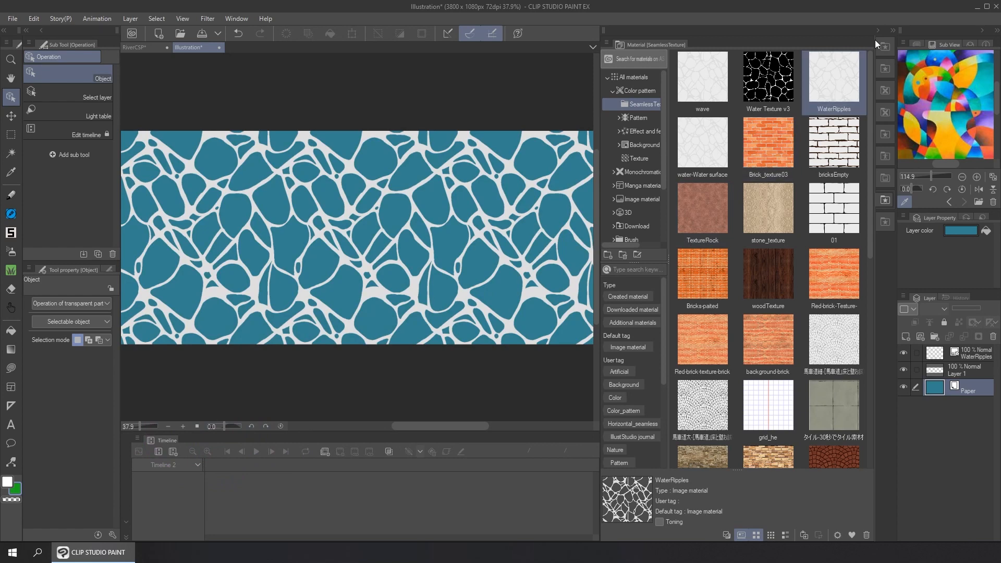
pyautogui.click(892, 30)
# Scale the WaterRipples tile down to 52% and shift the pattern to the left on the canvas
pyautogui.click(489, 220)
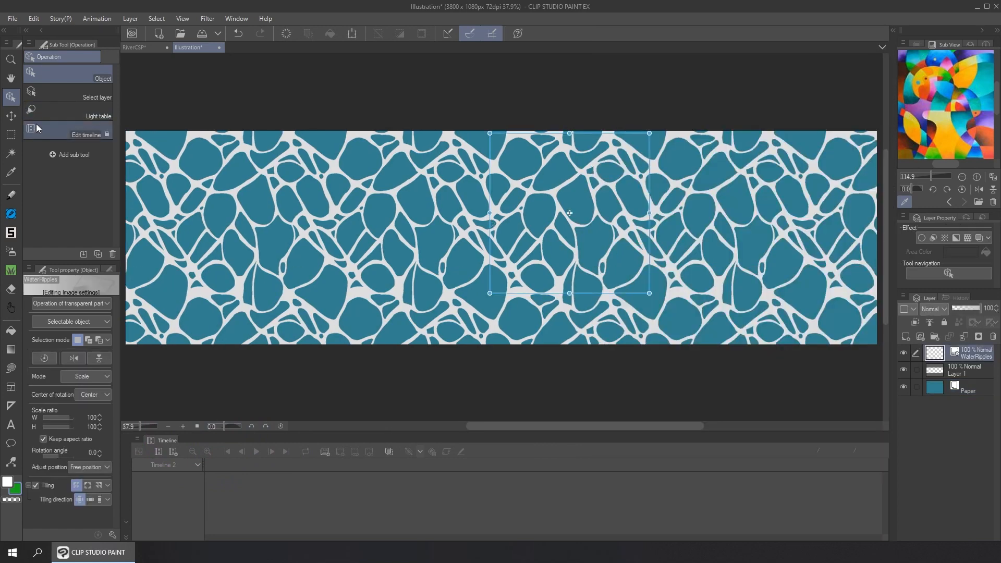
pyautogui.moveTo(650, 134); pyautogui.dragTo(587, 211)
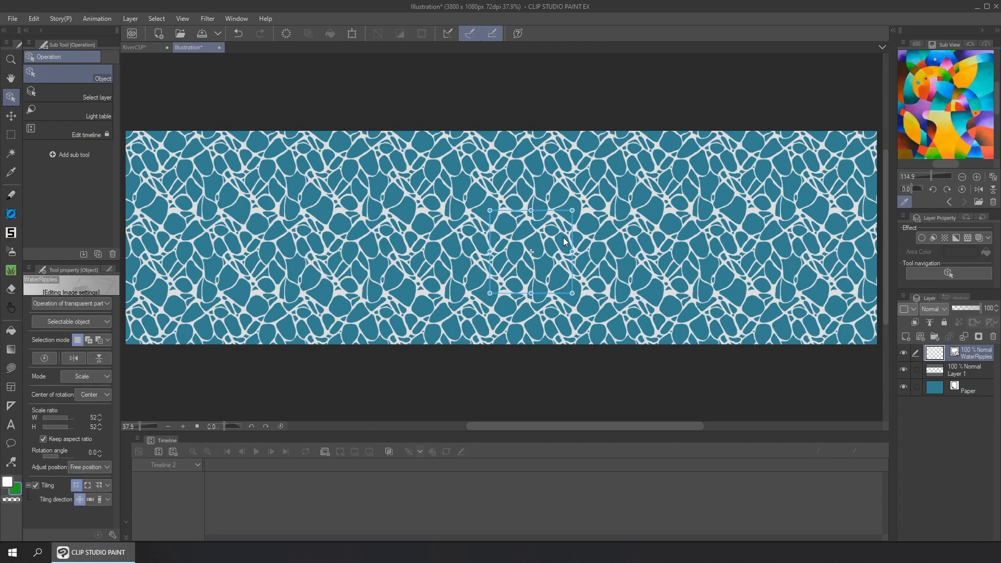
pyautogui.moveTo(558, 249); pyautogui.dragTo(469, 243)
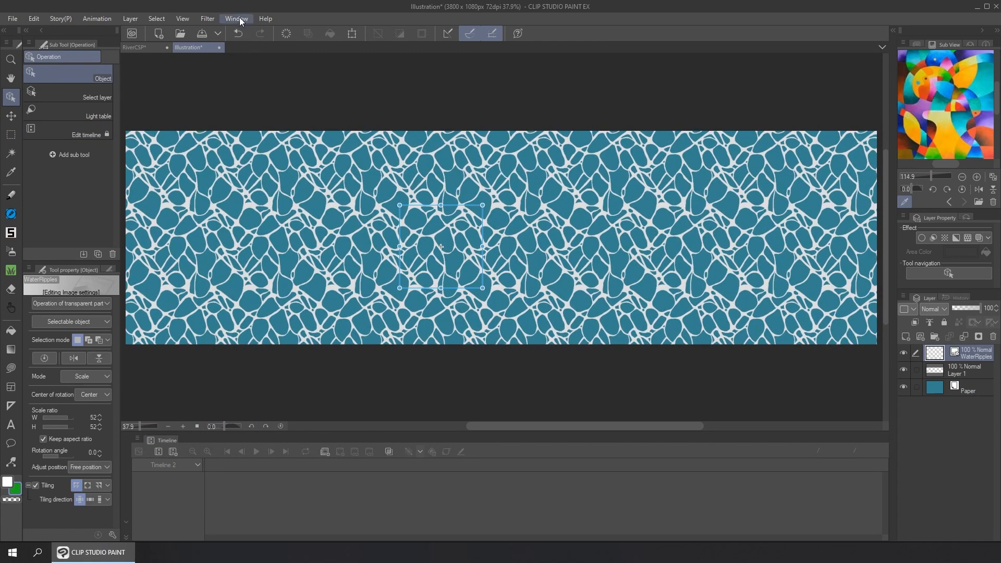
# Show the timeline and create a new timeline at 30 fps with a playback time of 60 frames
pyautogui.click(239, 17)
pyautogui.click(273, 295)
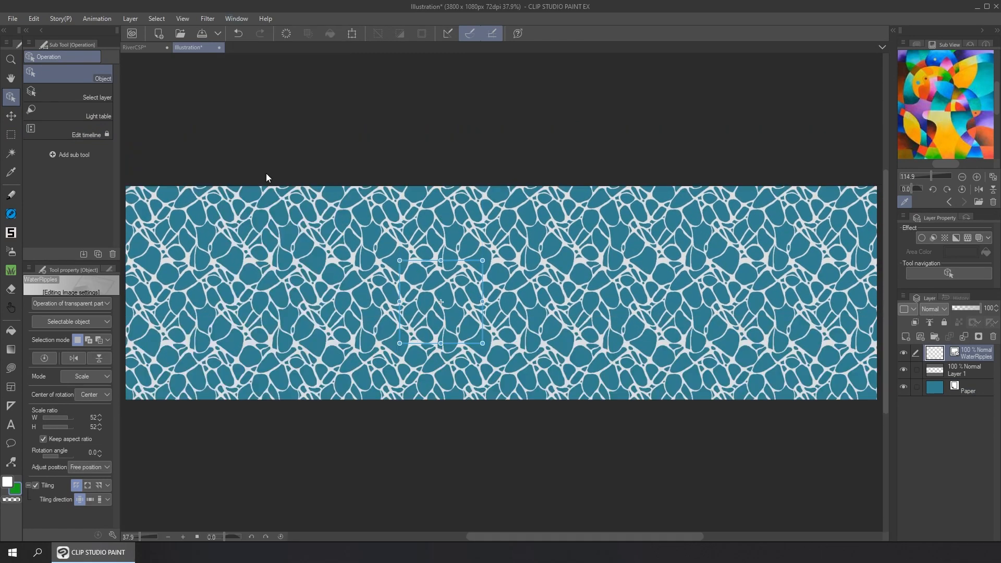
pyautogui.click(237, 19)
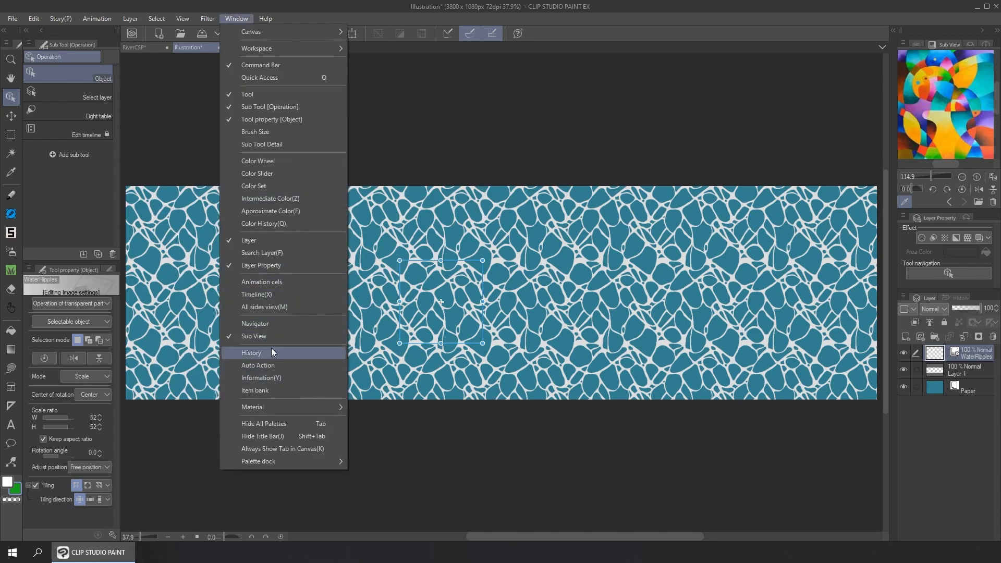
pyautogui.click(270, 295)
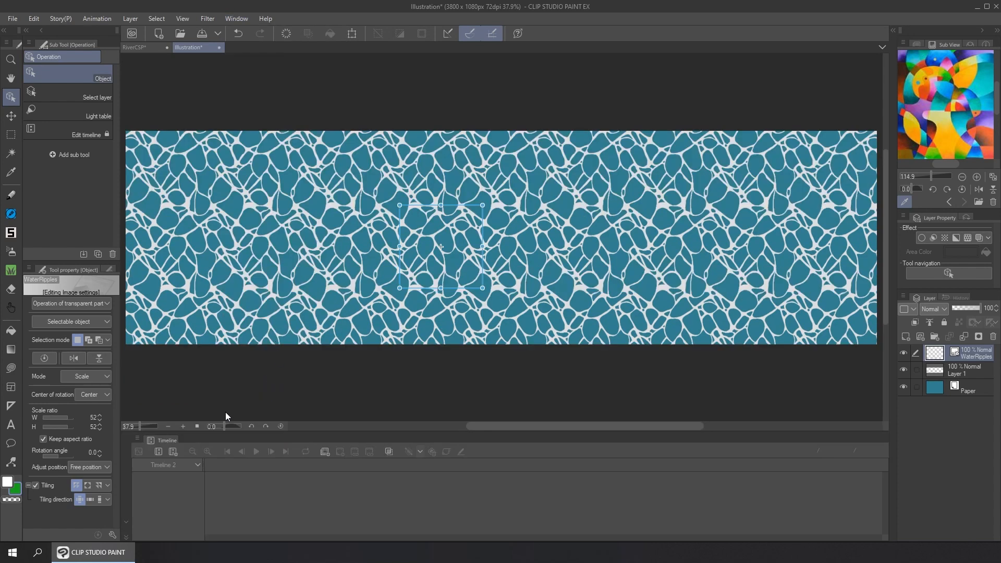
pyautogui.click(170, 450)
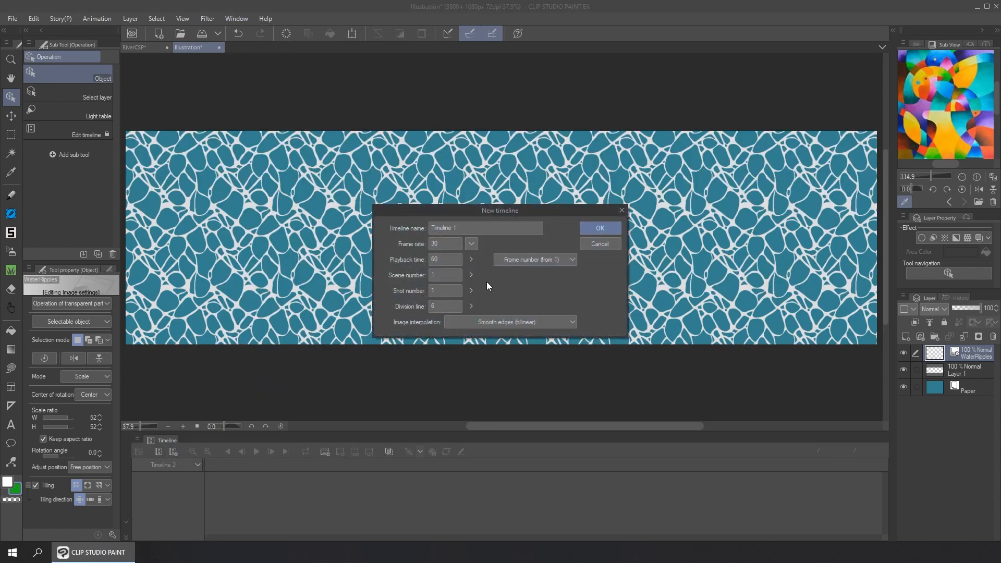
pyautogui.click(447, 241)
pyautogui.click(443, 262)
pyautogui.click(601, 228)
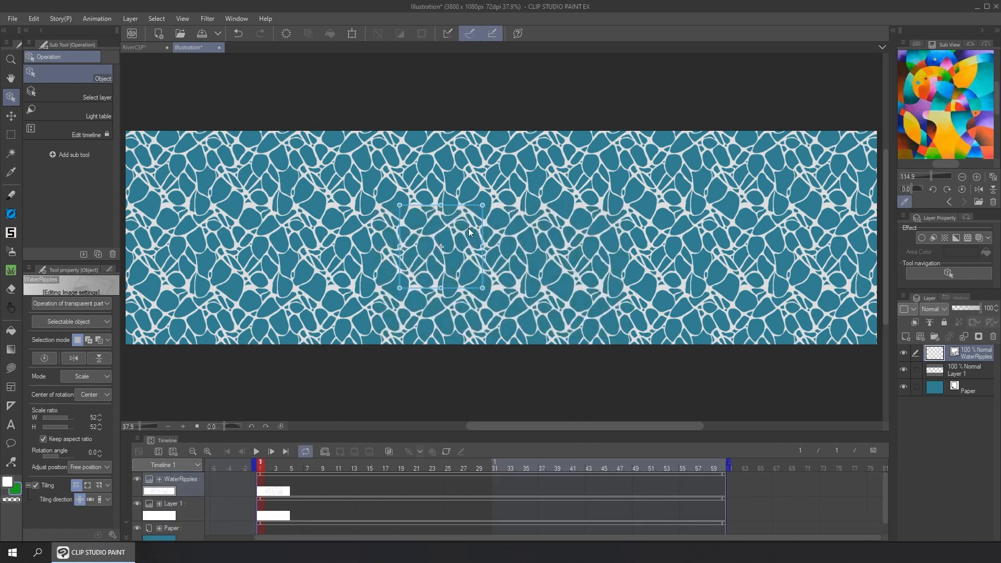
# Show the grid over the canvas and move the WaterRipples tile against the canvas's left edge
pyautogui.moveTo(468, 228); pyautogui.dragTo(321, 227)
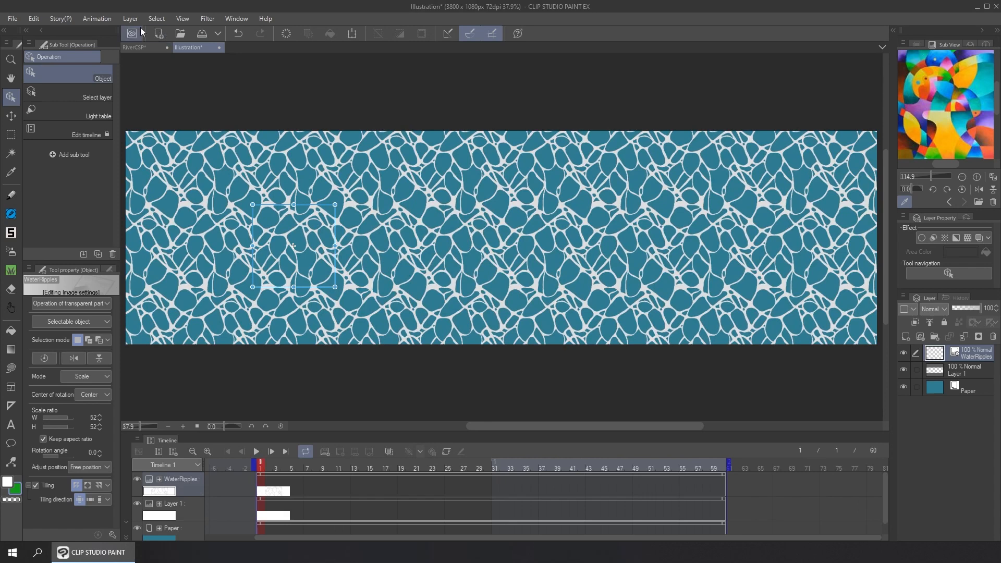
pyautogui.click(183, 18)
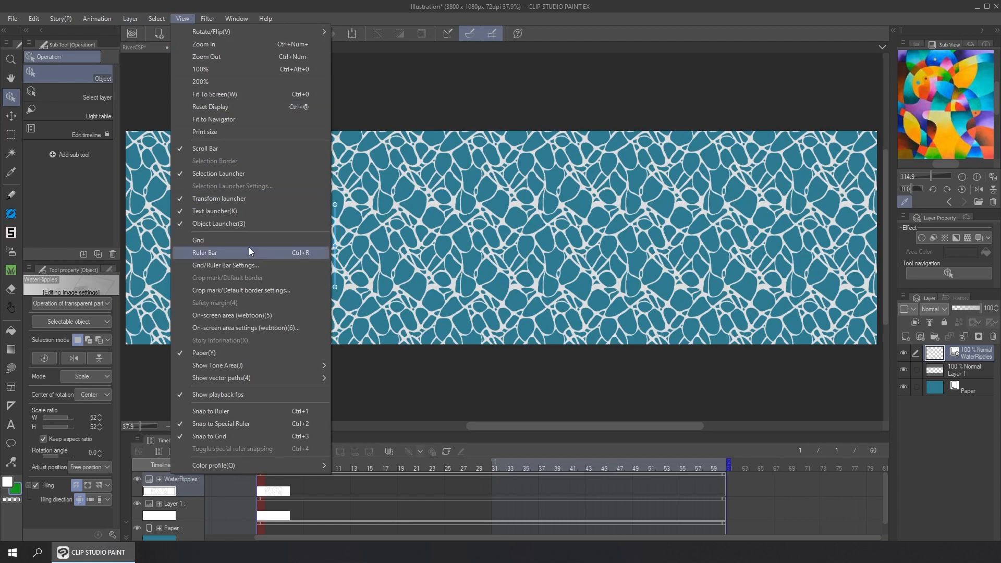
pyautogui.click(248, 240)
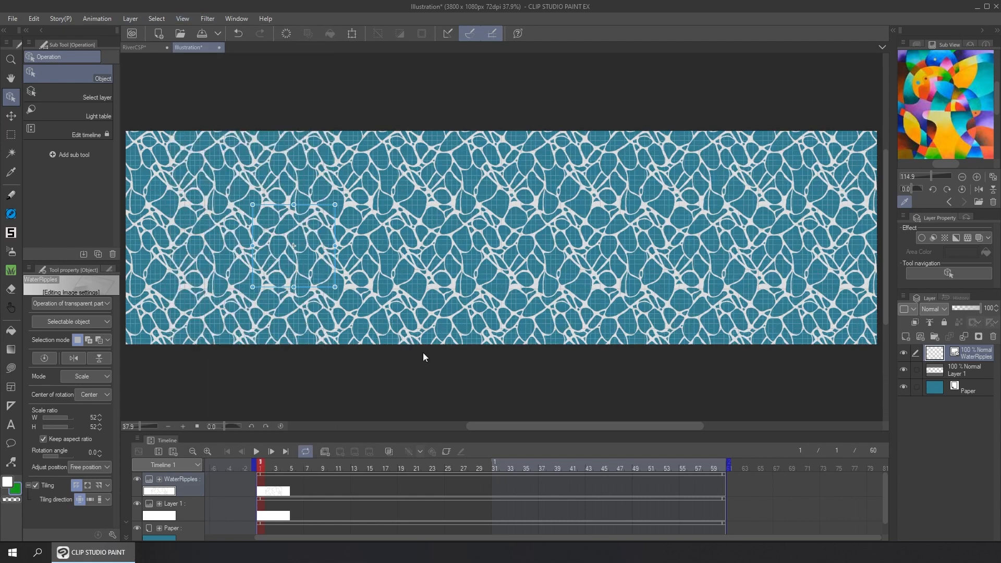
pyautogui.moveTo(492, 426); pyautogui.dragTo(441, 427)
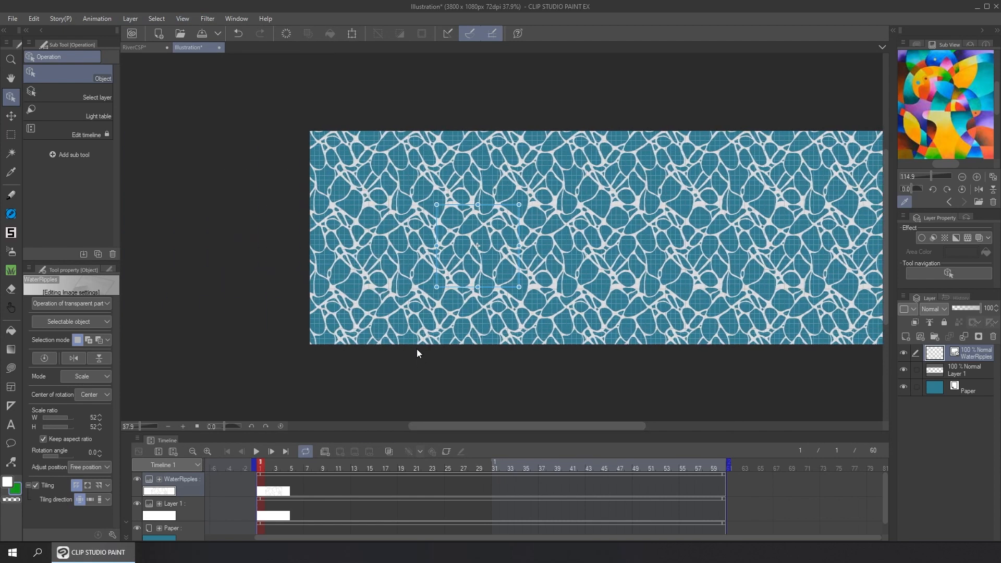
pyautogui.scroll(1, 392, 308)
pyautogui.moveTo(492, 219); pyautogui.dragTo(326, 207)
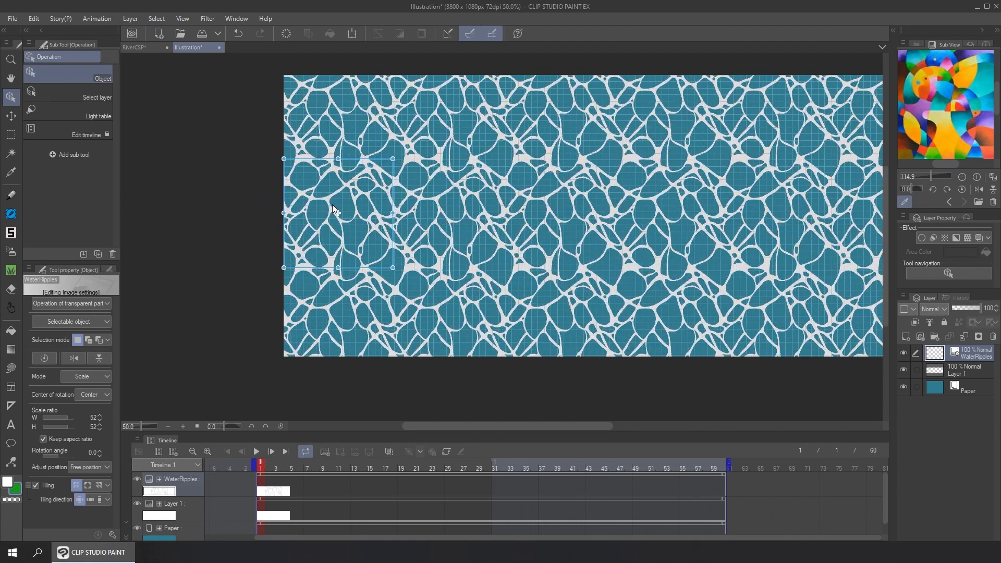
# Fit the corners of the WaterRipples tile to the grid lines, scaling the tile to 53%
pyautogui.scroll(1, 374, 213)
pyautogui.scroll(3, 374, 212)
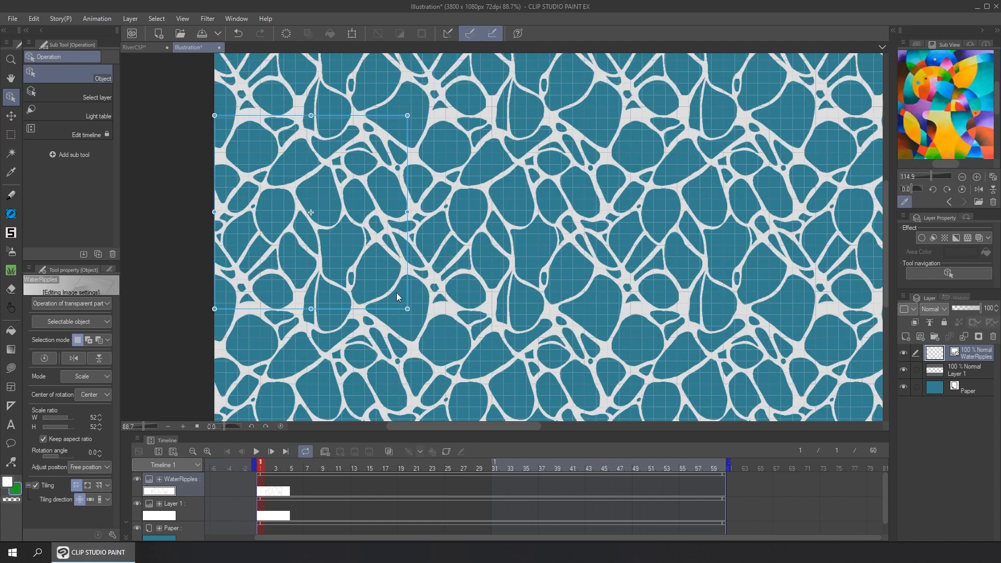
pyautogui.moveTo(397, 290); pyautogui.dragTo(400, 286)
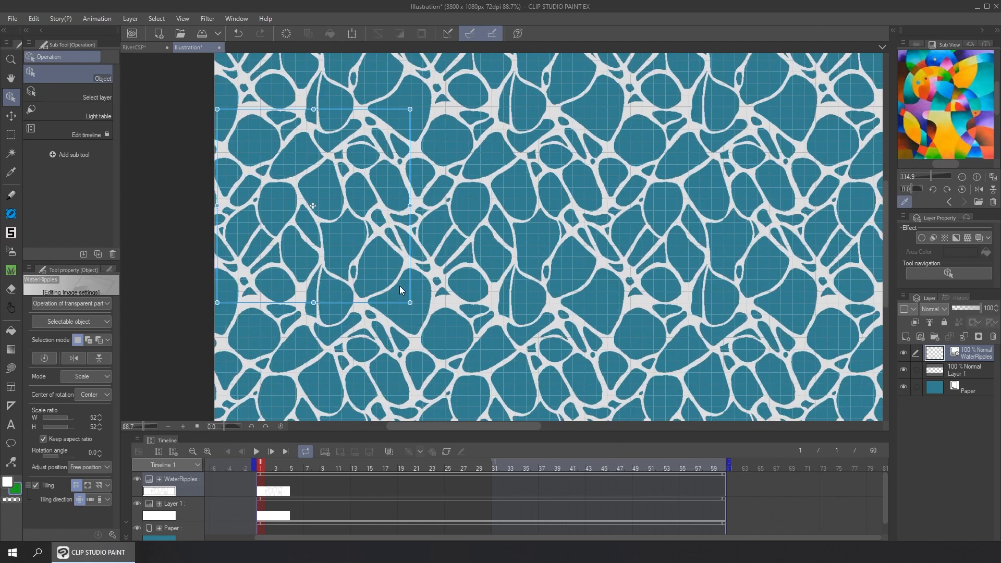
pyautogui.click(493, 33)
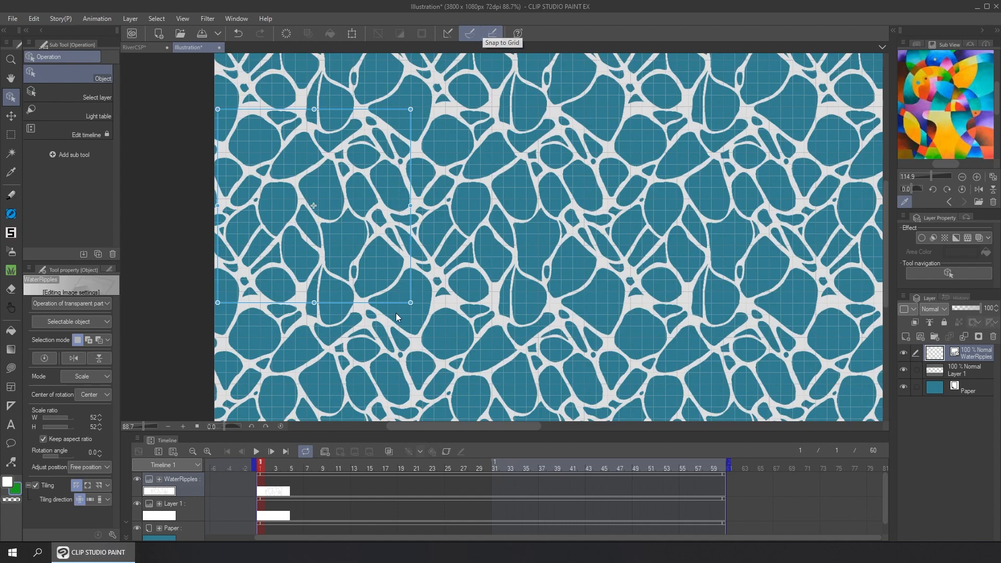
pyautogui.scroll(10, 412, 300)
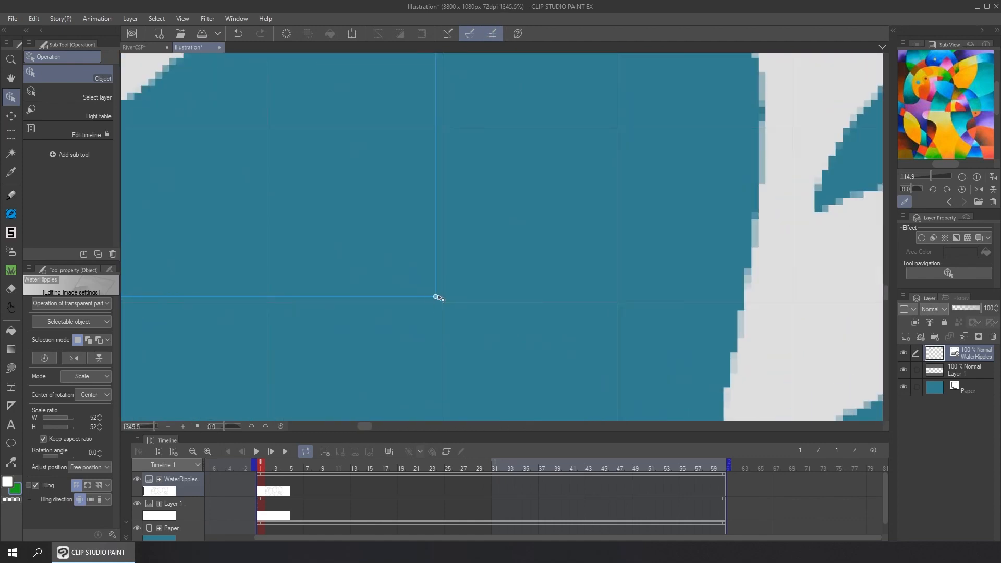
pyautogui.scroll(-11, 417, 292)
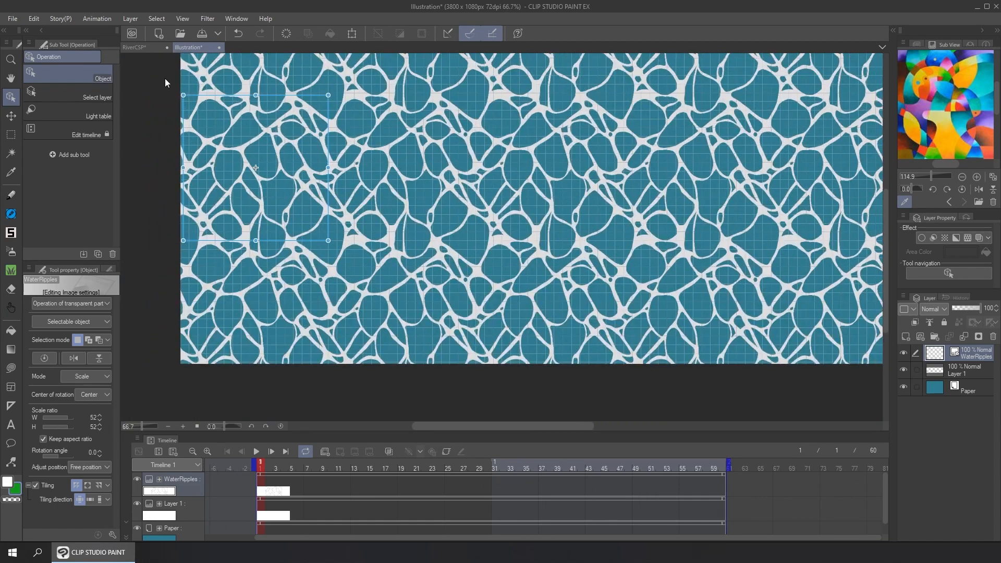
pyautogui.scroll(10, 177, 94)
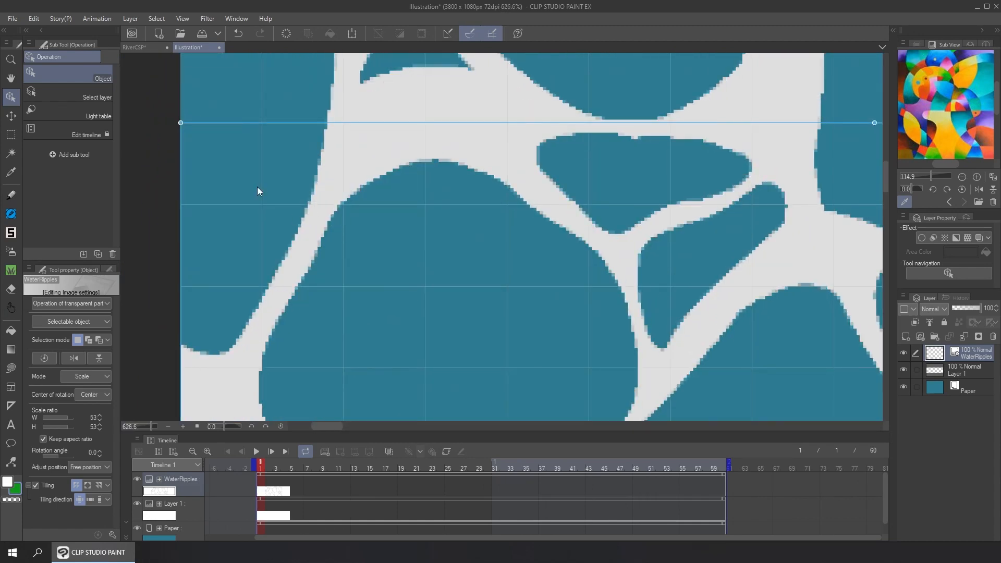
pyautogui.scroll(-5, 434, 260)
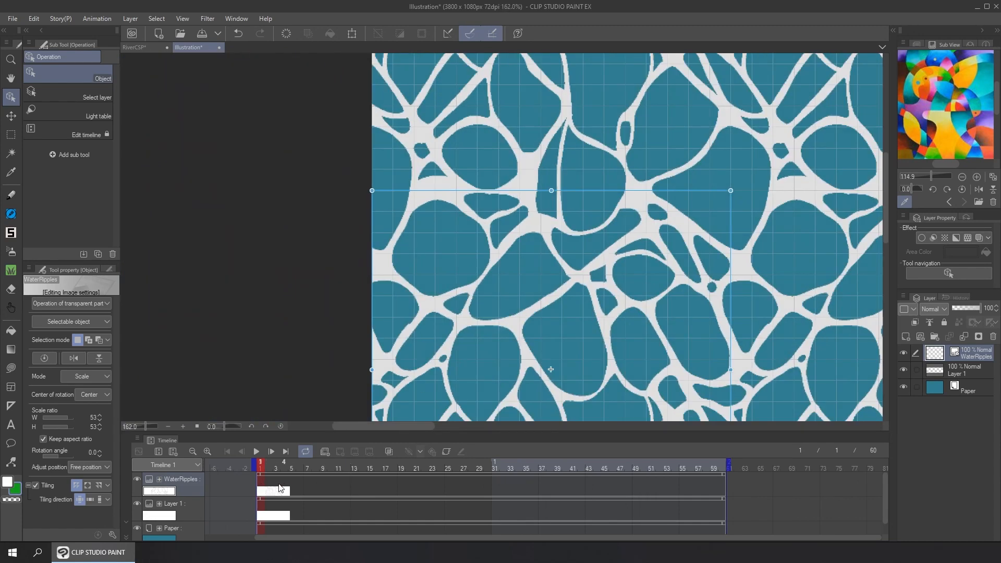
# Enable keyframes on the WaterRipples layer with linear interpolation and add a keyframe at frame 1
pyautogui.click(440, 452)
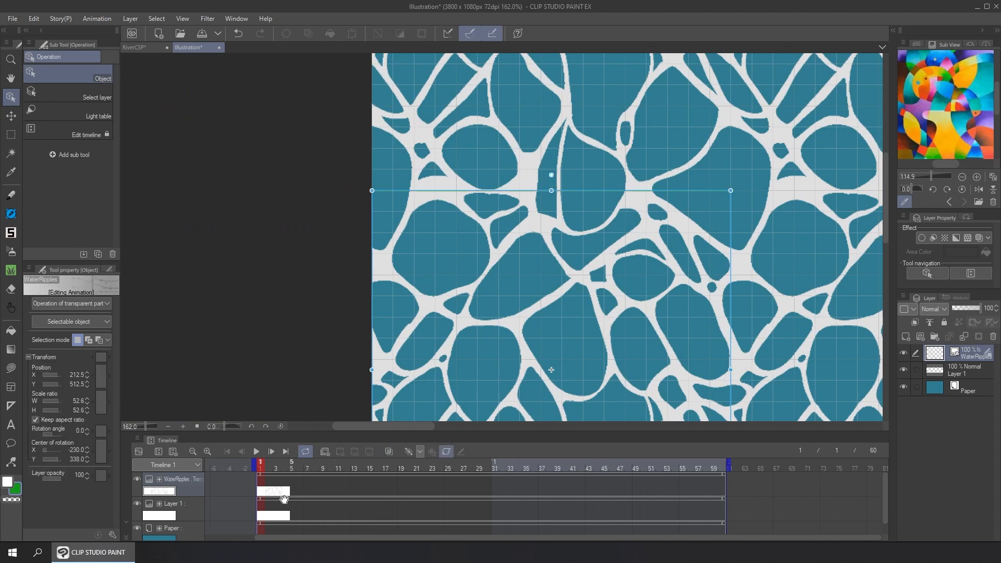
pyautogui.click(420, 451)
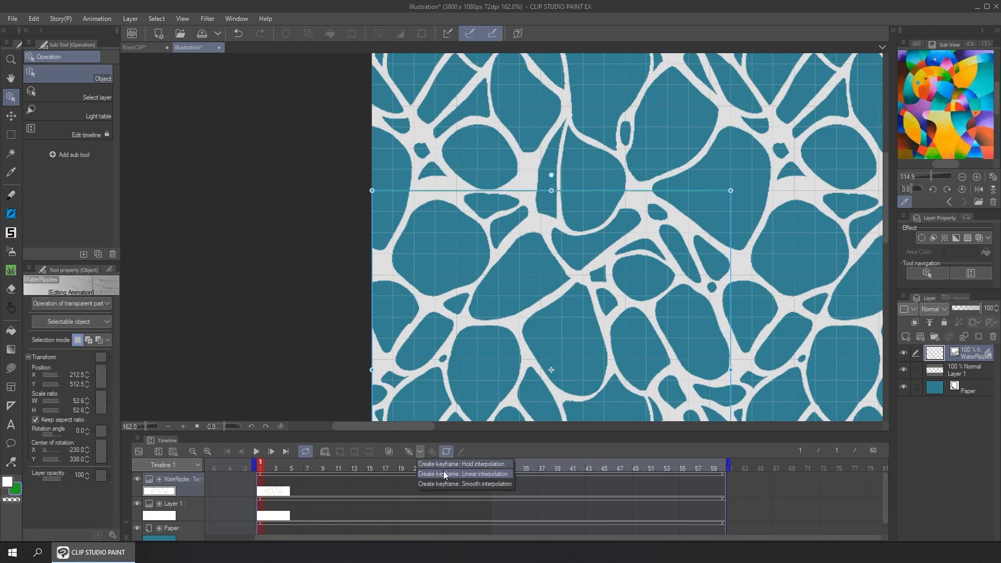
pyautogui.click(472, 476)
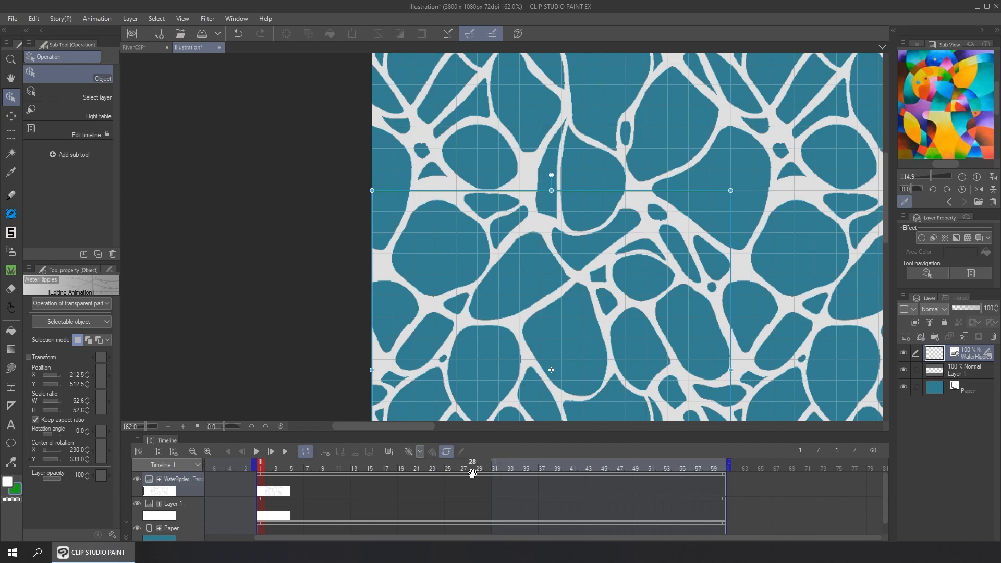
pyautogui.rightClick(262, 489)
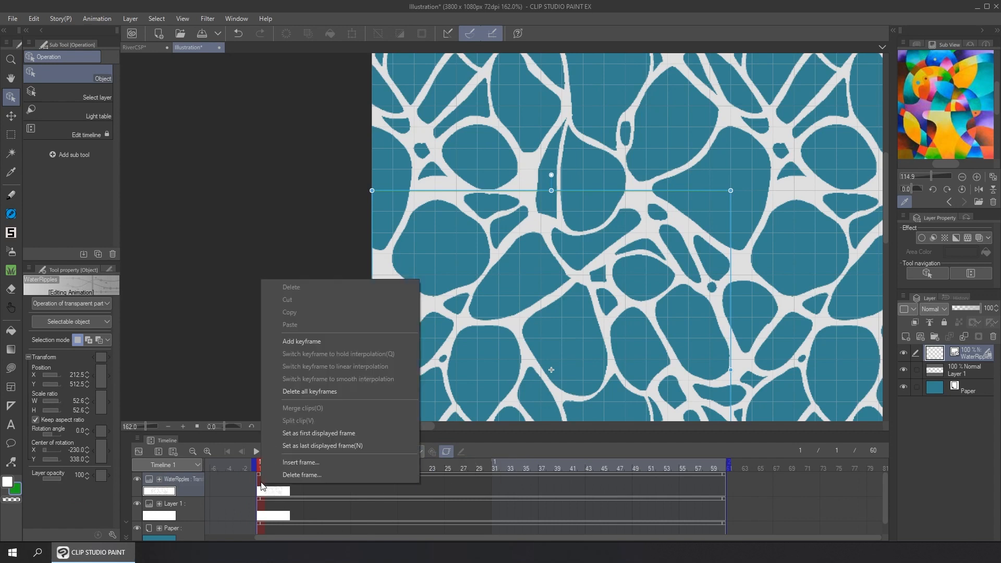
pyautogui.click(330, 342)
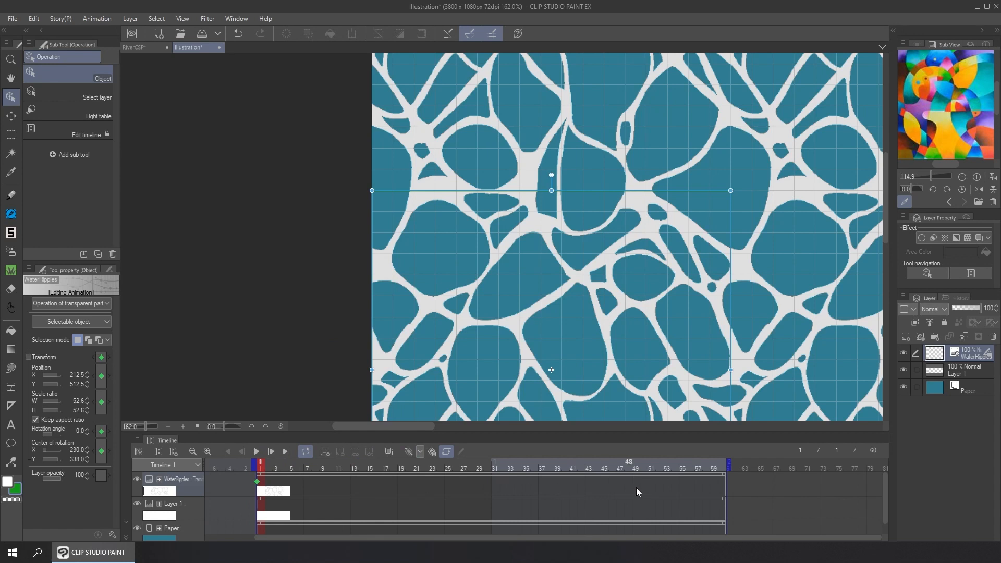
# At frame 60, move the WaterRipples tile horizontally to the right to X position 565.5, keeping Y at 512.5
pyautogui.click(722, 483)
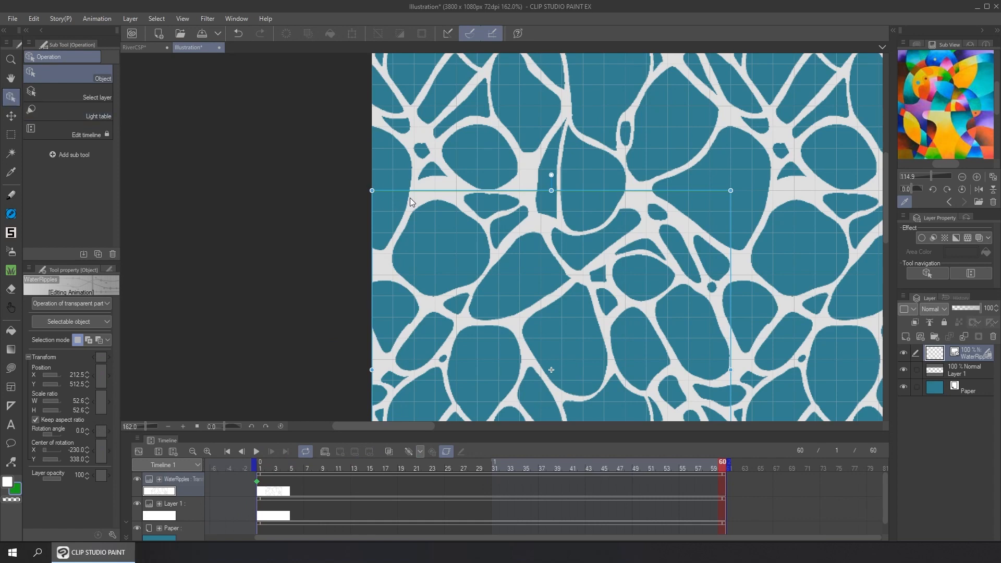
pyautogui.moveTo(442, 200); pyautogui.dragTo(489, 206)
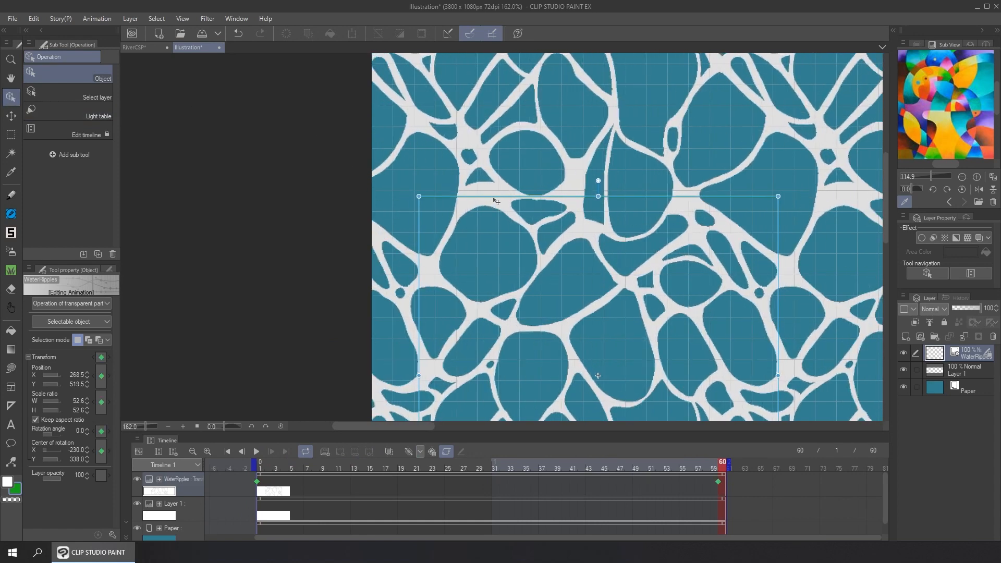
pyautogui.hotkey('ctrl', 'z')
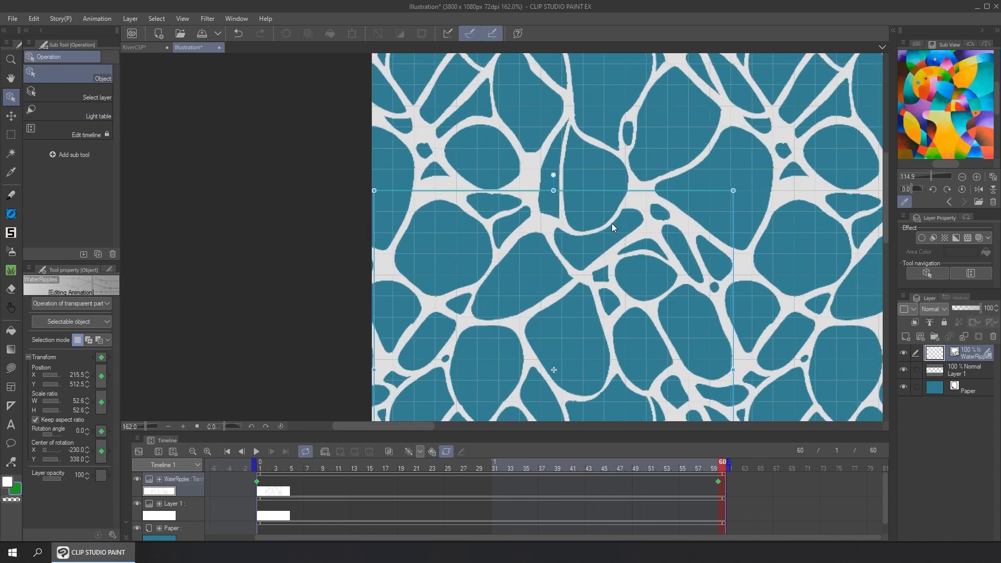
pyautogui.moveTo(646, 225); pyautogui.dragTo(674, 224)
pyautogui.hotkey('shift', 'Right')
pyautogui.hotkey('shift', 'Right')
pyautogui.hotkey('shift', 'Right')
pyautogui.hotkey('shift', 'Right')
pyautogui.hotkey('shift', 'Right')
pyautogui.hotkey('shift', 'Right')
pyautogui.hotkey('shift', 'Right')
pyautogui.hotkey('shift', 'Right')
pyautogui.hotkey('shift', 'Right')
pyautogui.hotkey('shift', 'Right')
pyautogui.hotkey('shift', 'Right')
pyautogui.hotkey('shift', 'Right')
pyautogui.hotkey('shift', 'Right')
pyautogui.hotkey('shift', 'Right')
pyautogui.hotkey('shift', 'Right')
pyautogui.hotkey('shift', 'Right')
pyautogui.hotkey('shift', 'Right')
pyautogui.hotkey('shift', 'Right')
pyautogui.hotkey('shift', 'Right')
pyautogui.hotkey('shift', 'Right')
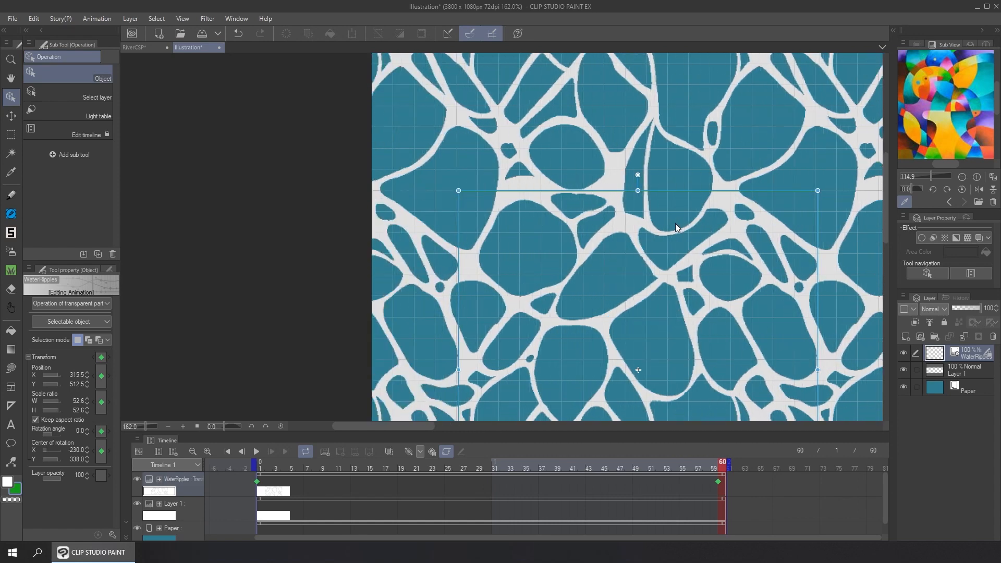
pyautogui.hotkey('shift', 'Right')
pyautogui.hotkey('shift', 'Right')
pyautogui.hotkey('shift', 'Right')
pyautogui.hotkey('shift', 'Right')
pyautogui.hotkey('shift', 'Right')
pyautogui.hotkey('shift', 'Right')
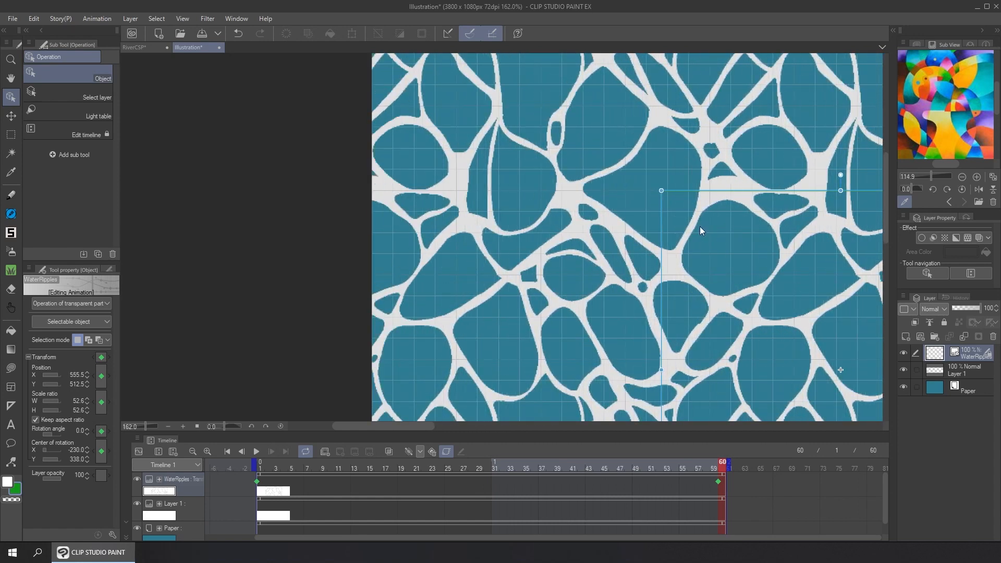
pyautogui.scroll(4, 705, 204)
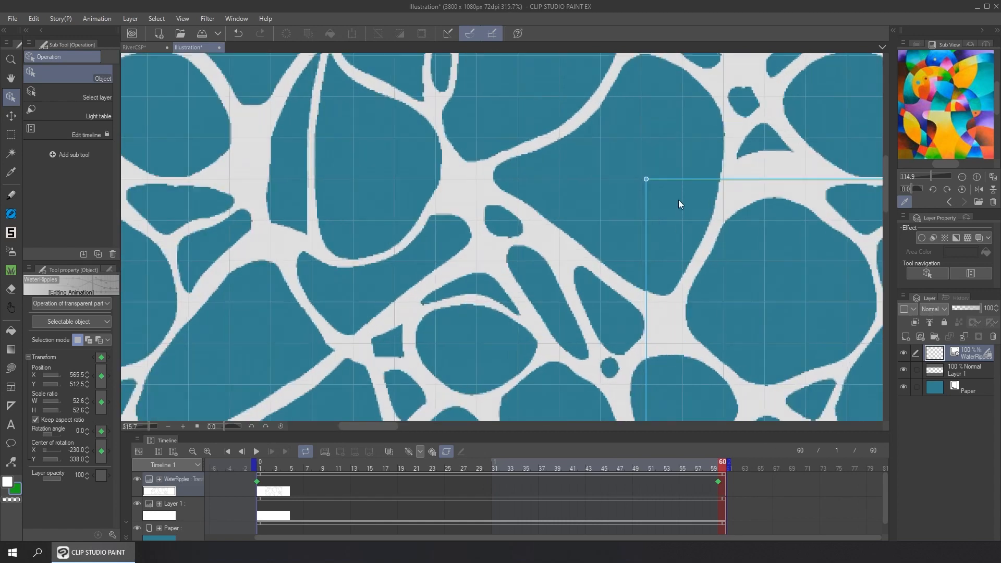
# Set the frame 60 keyframe's tile position to X 637.5, one full tile over, and compare the first and last frames for a seamless loop
pyautogui.click(261, 469)
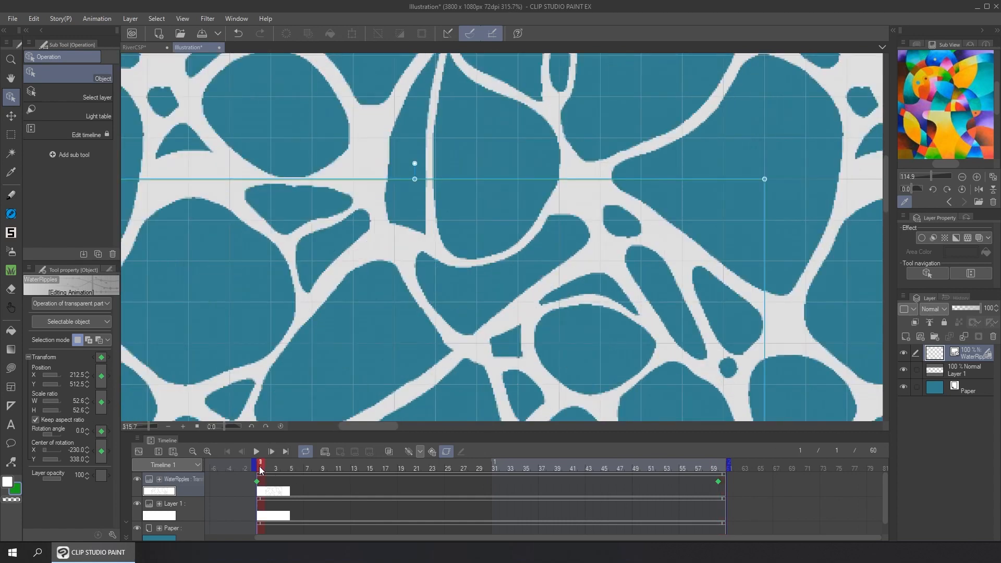
pyautogui.click(718, 485)
pyautogui.moveTo(728, 187); pyautogui.dragTo(853, 187)
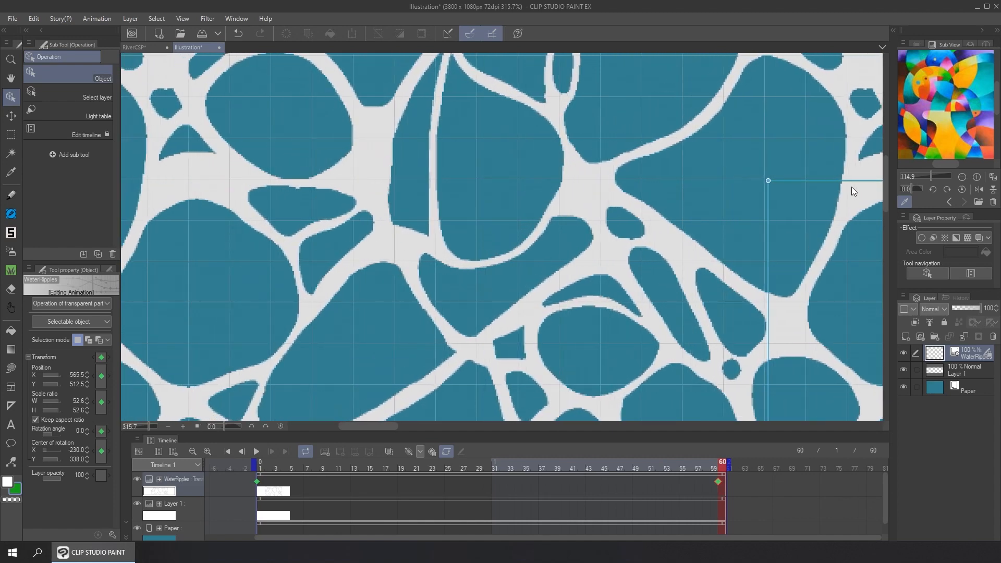
pyautogui.scroll(2, 801, 189)
pyautogui.scroll(8, 751, 177)
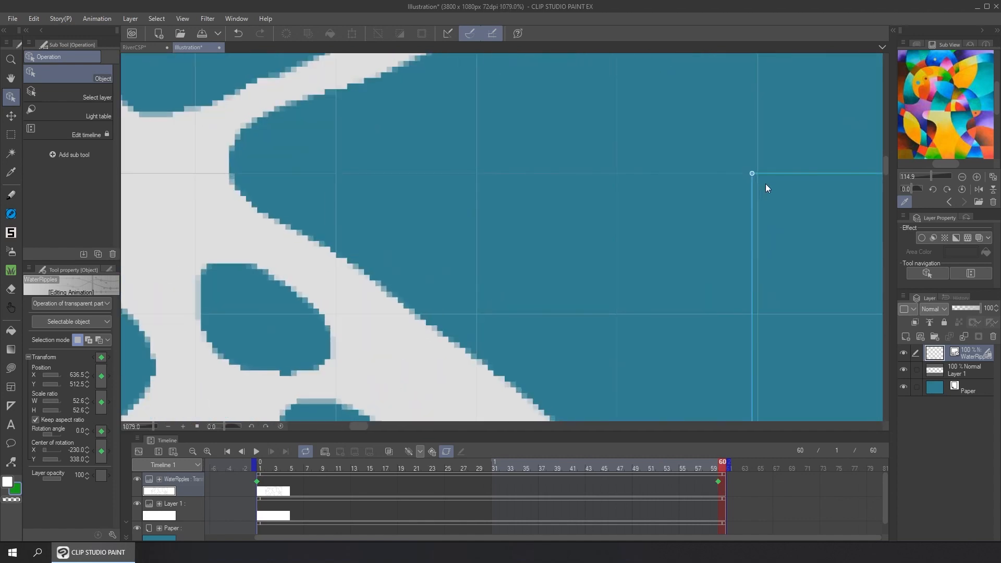
pyautogui.scroll(-3, 777, 183)
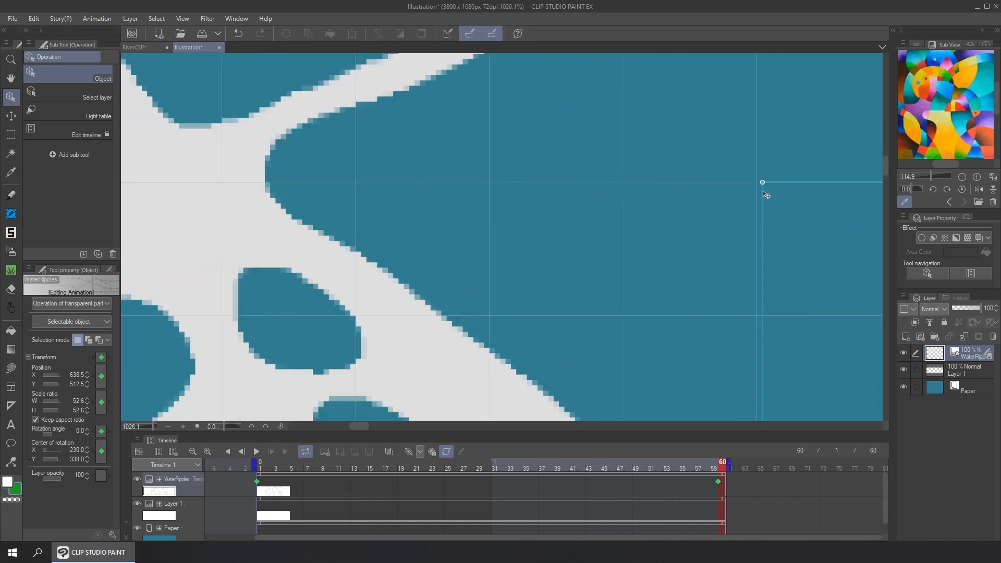
pyautogui.moveTo(780, 184); pyautogui.dragTo(771, 183)
pyautogui.scroll(-15, 762, 197)
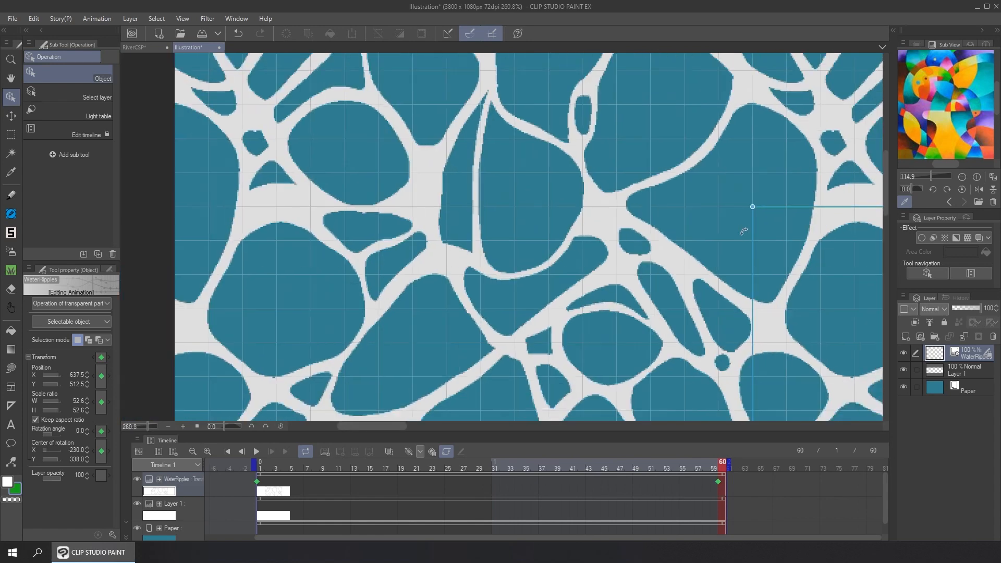
pyautogui.scroll(-1, 739, 238)
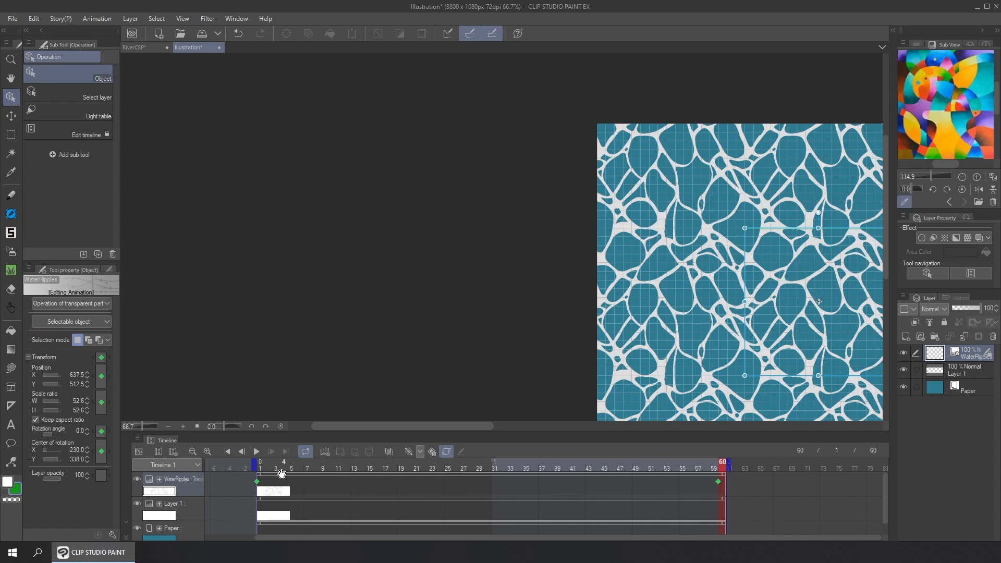
pyautogui.click(262, 470)
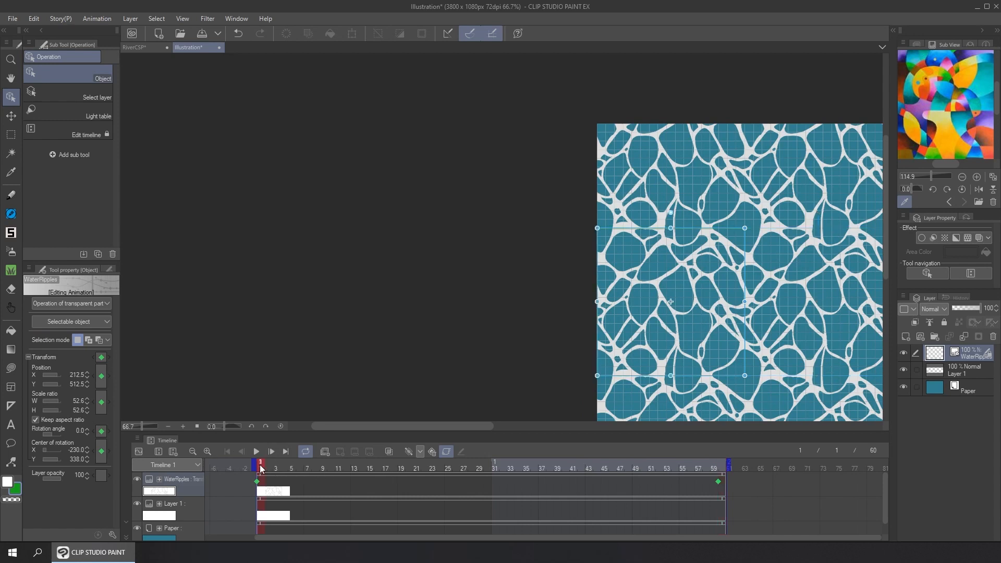
pyautogui.click(723, 469)
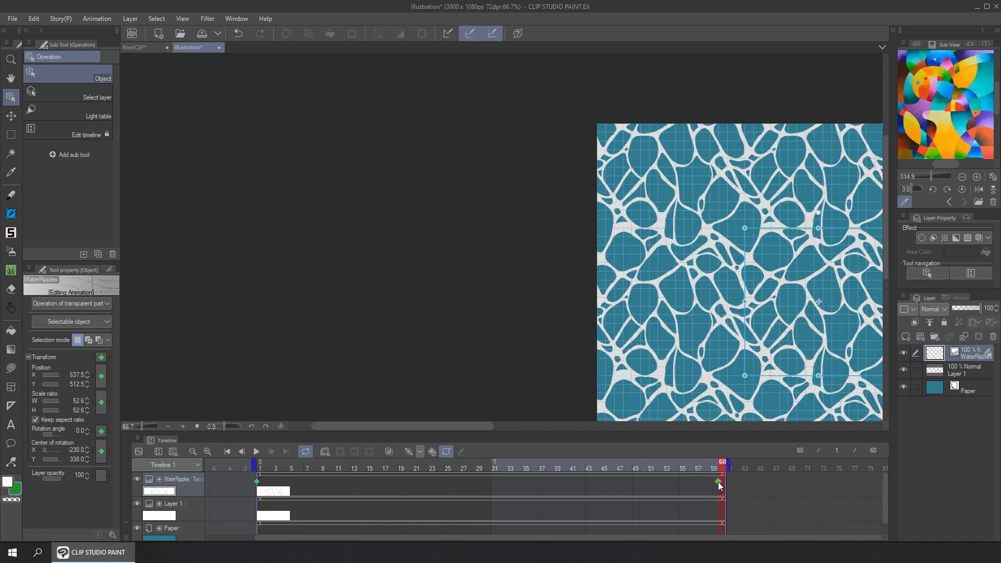
# Shift the WaterRipples end keyframe one frame past frame 60 and play the animation to check the loop
pyautogui.press('Delete')
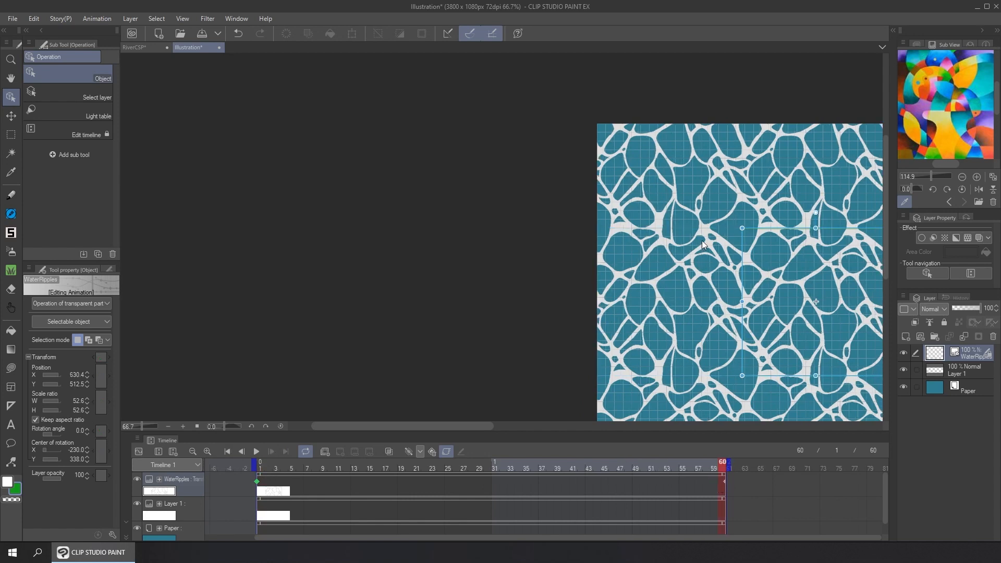
pyautogui.scroll(-1, 702, 240)
pyautogui.moveTo(828, 274); pyautogui.dragTo(474, 238)
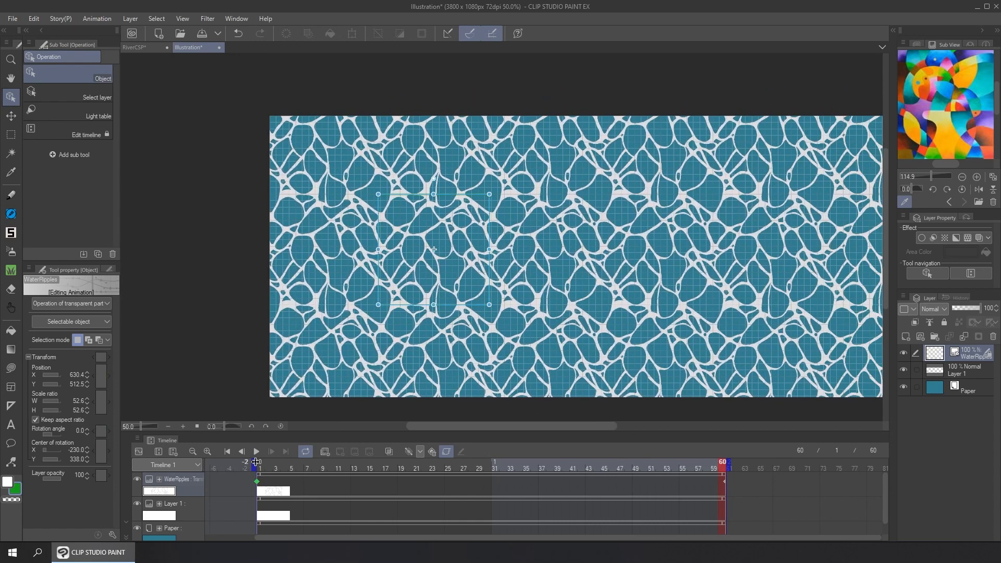
pyautogui.scroll(-3, 560, 215)
pyautogui.moveTo(560, 217); pyautogui.dragTo(408, 202)
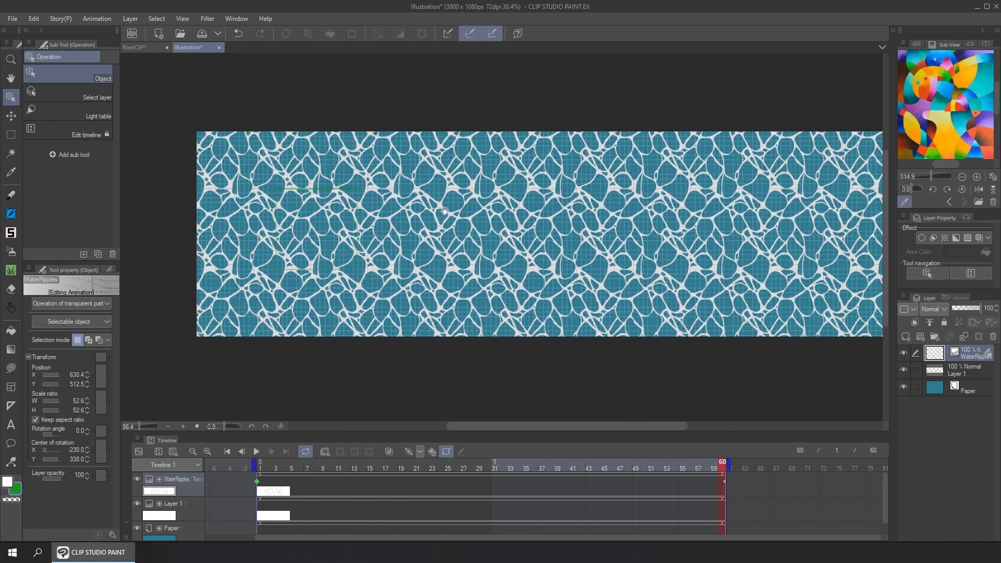
pyautogui.click(259, 452)
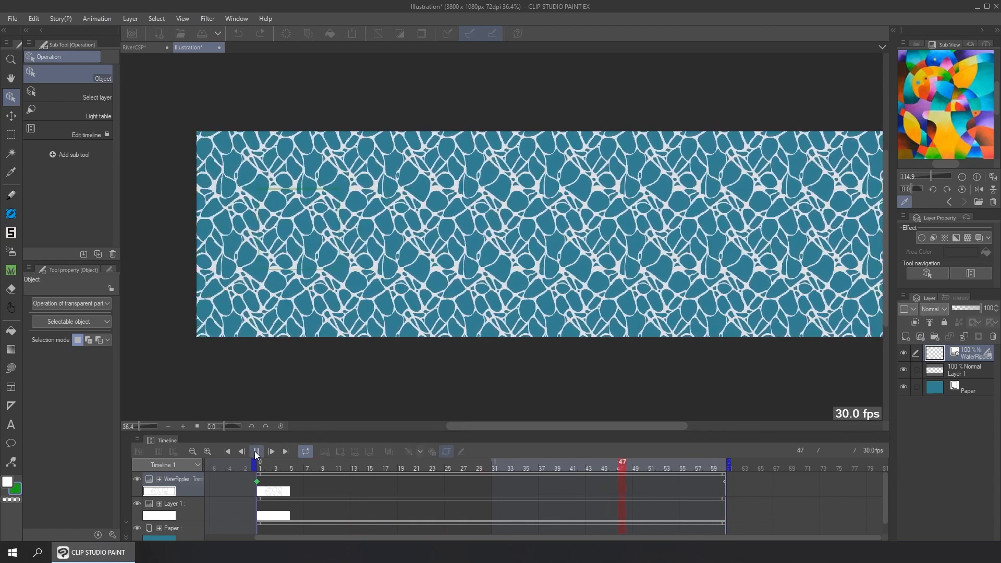
pyautogui.click(256, 452)
# Delete the Paper layer and Layer 1, leaving only the WaterRipples layer on a transparent background
pyautogui.click(967, 366)
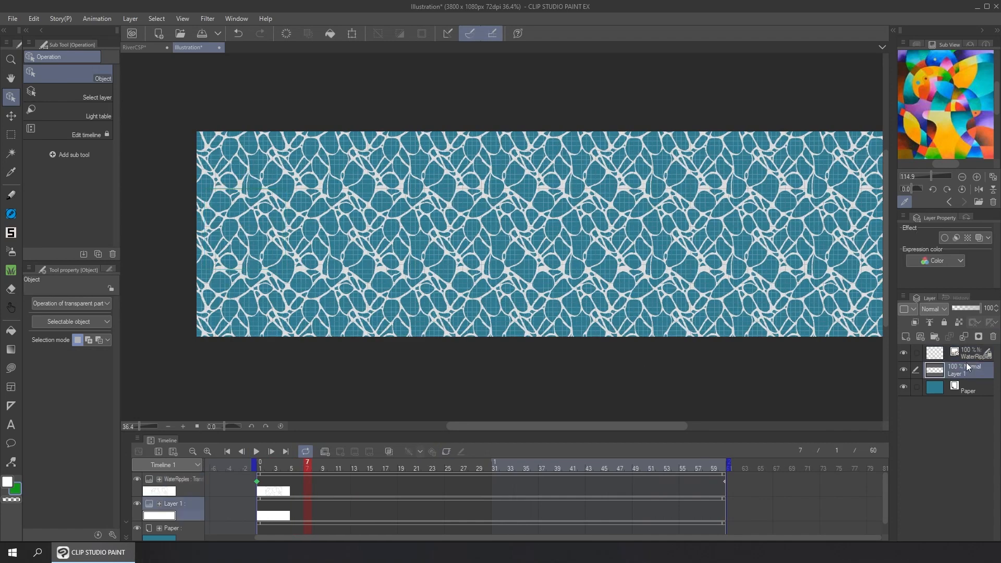
pyautogui.click(981, 384)
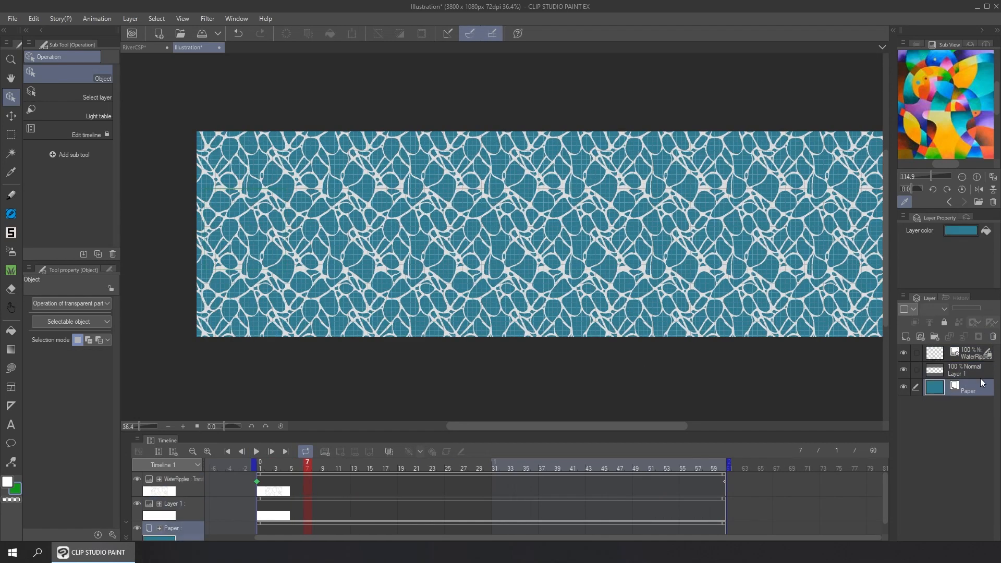
pyautogui.click(994, 337)
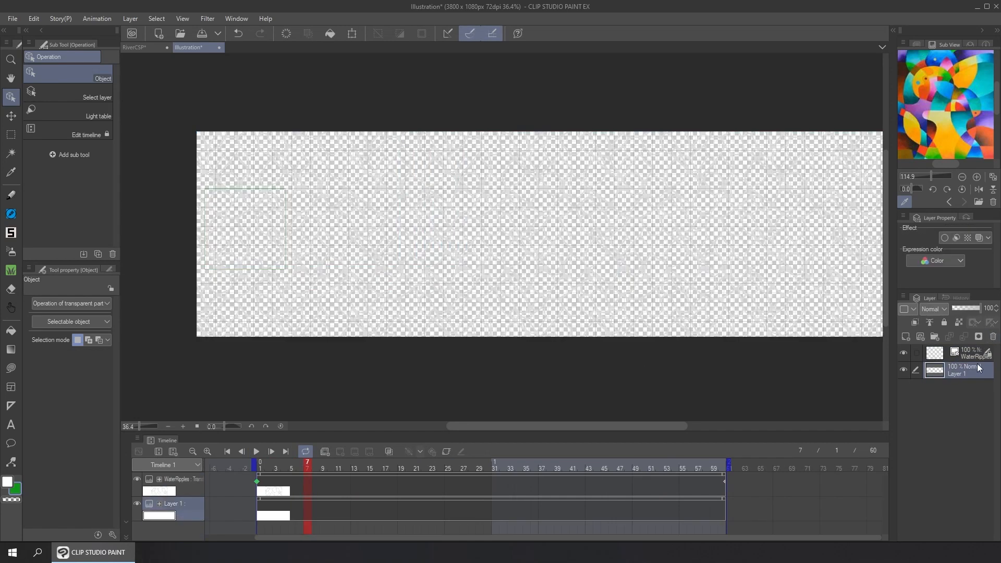
pyautogui.click(993, 337)
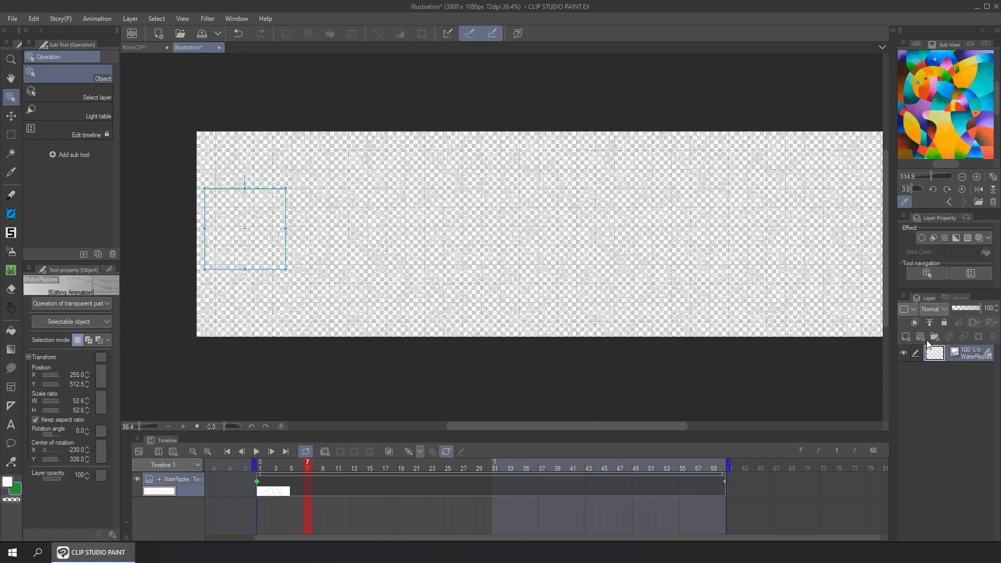
# Save the file as RiverFlowing.clip in the Youtube folder, replacing the existing file
pyautogui.click(12, 18)
pyautogui.press('Escape')
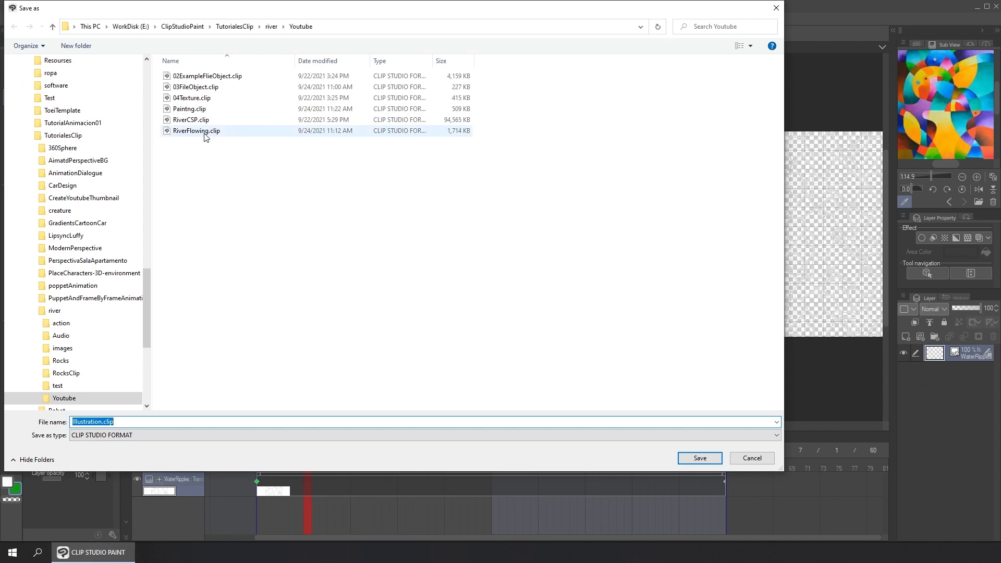
pyautogui.click(205, 132)
pyautogui.click(701, 458)
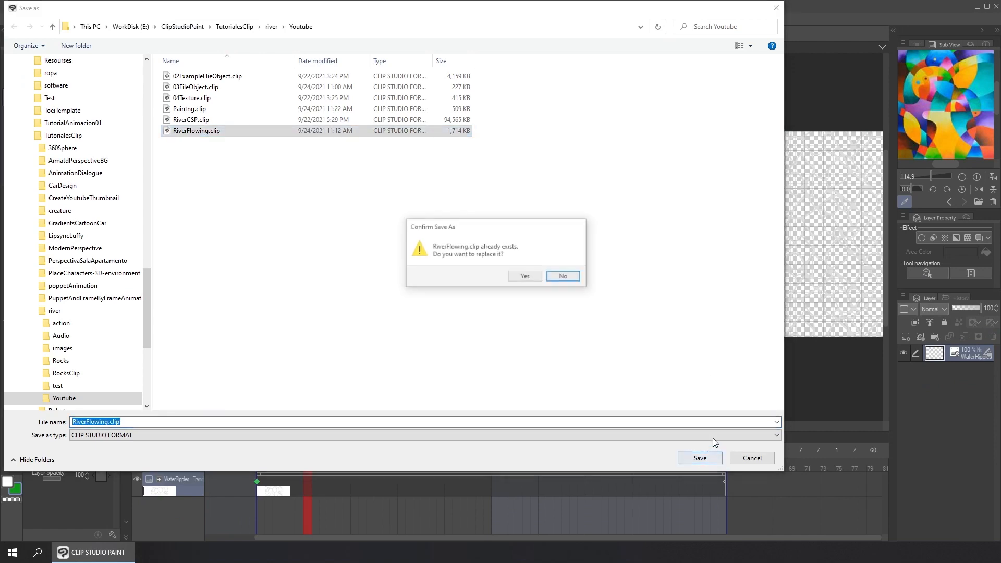
pyautogui.click(527, 279)
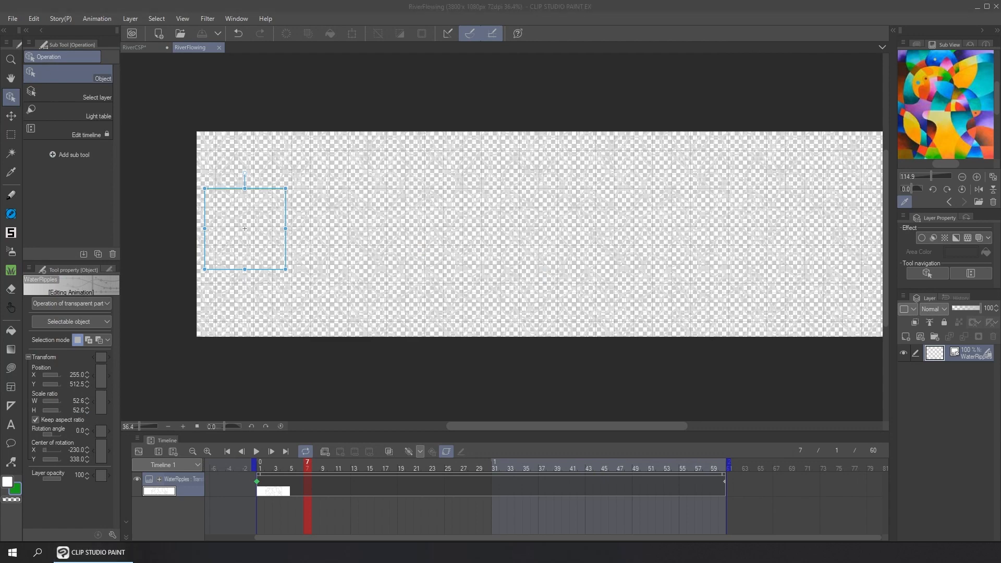
# Switch to the RiverCSP canvas and import RiverFlowing.clip as a file object above the river mask layer
pyautogui.click(138, 46)
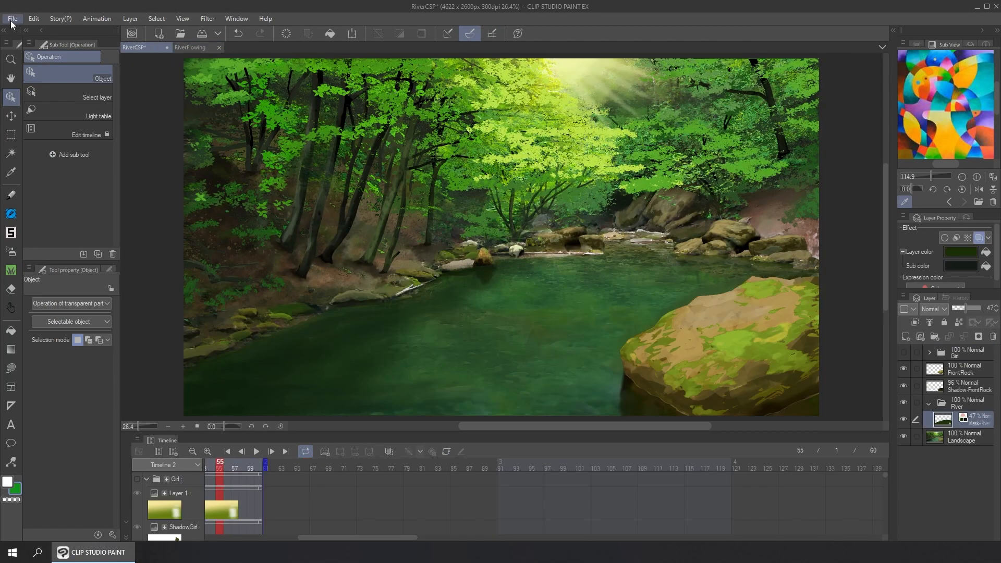
pyautogui.click(12, 18)
pyautogui.moveTo(118, 234)
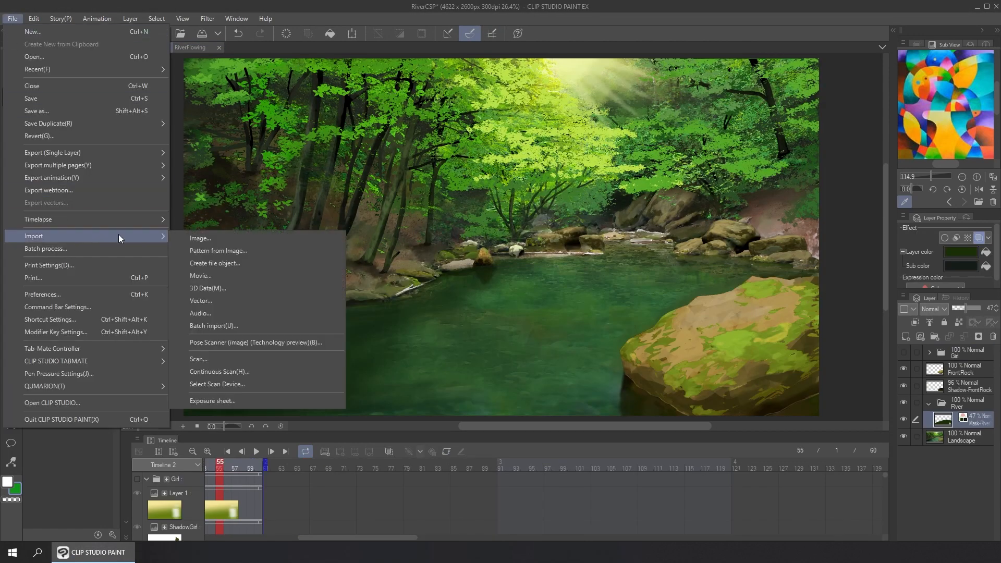
pyautogui.click(261, 261)
pyautogui.click(177, 130)
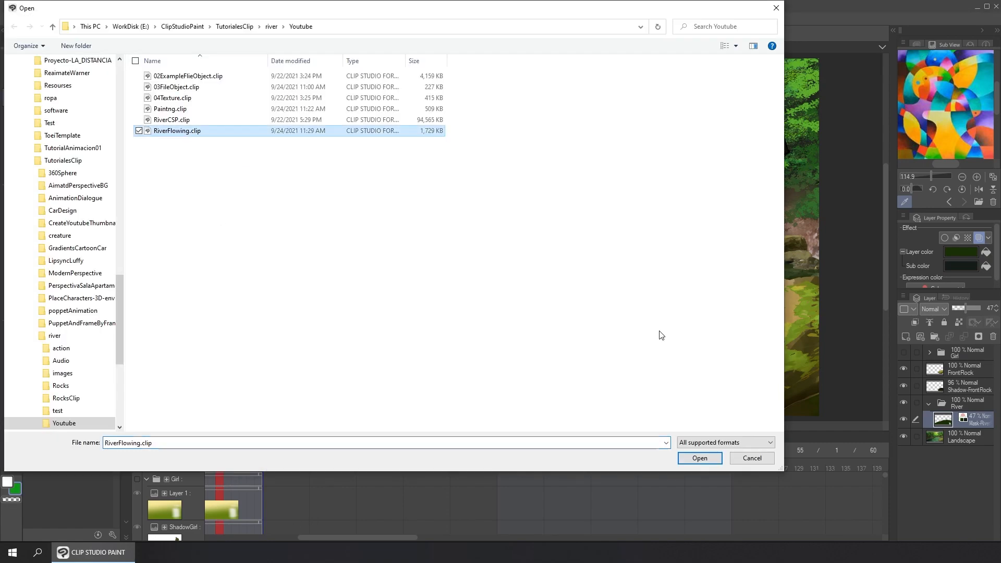
pyautogui.click(699, 458)
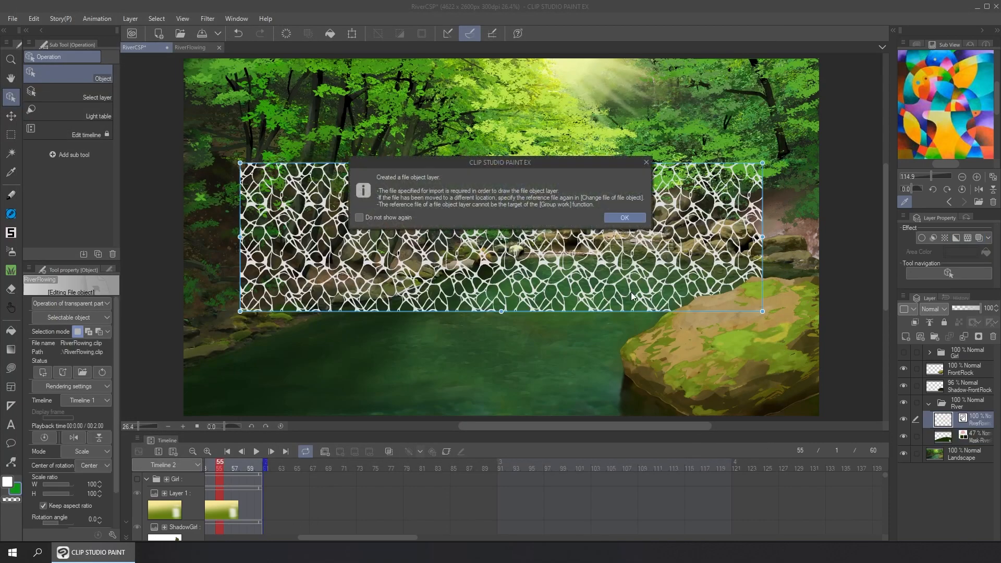
pyautogui.click(612, 221)
# Start Free Transform on the RiverFlowing file object and rotate it to -90 degrees so the ripples run vertically
pyautogui.click(34, 18)
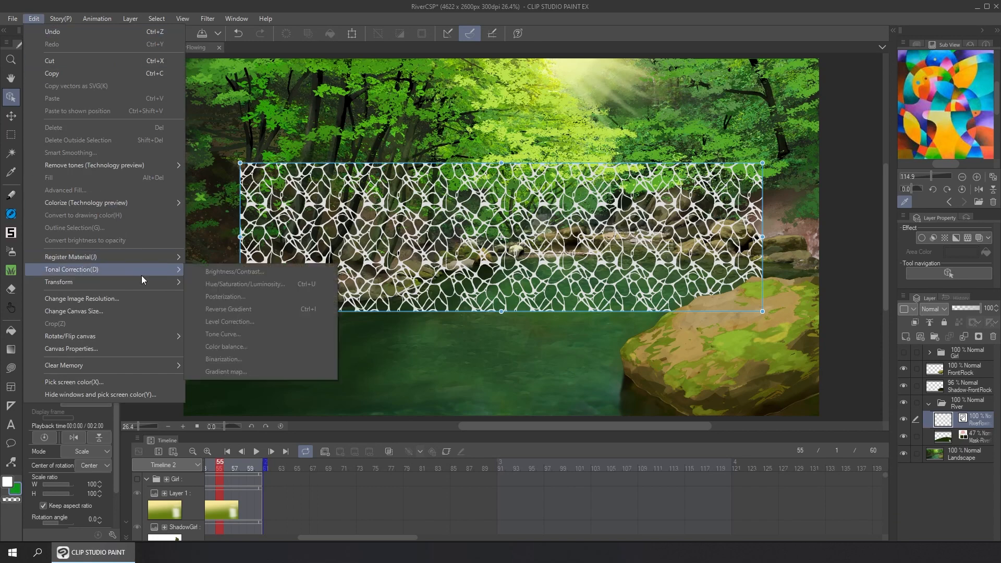
pyautogui.moveTo(160, 285)
pyautogui.click(267, 329)
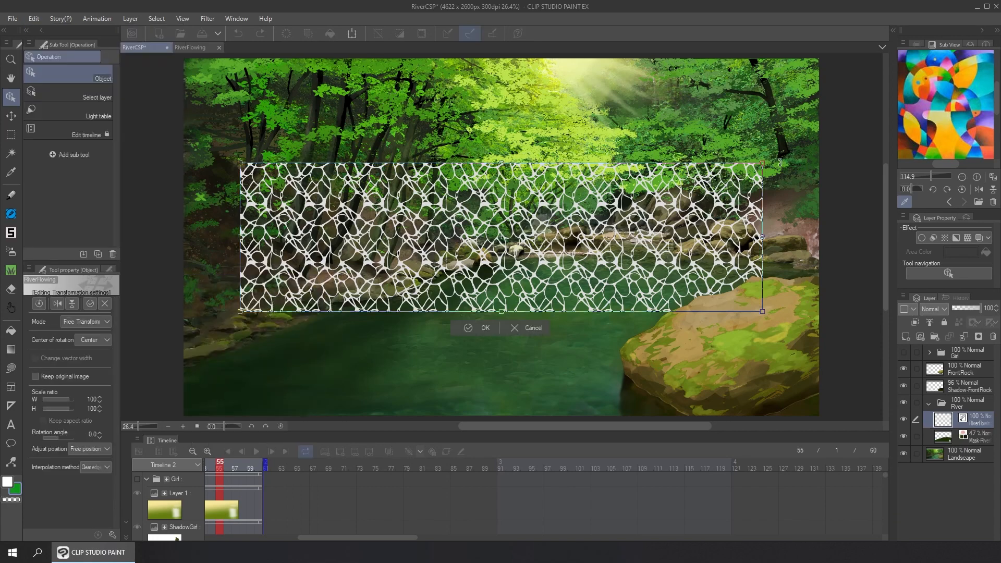
pyautogui.moveTo(780, 162); pyautogui.dragTo(447, 52)
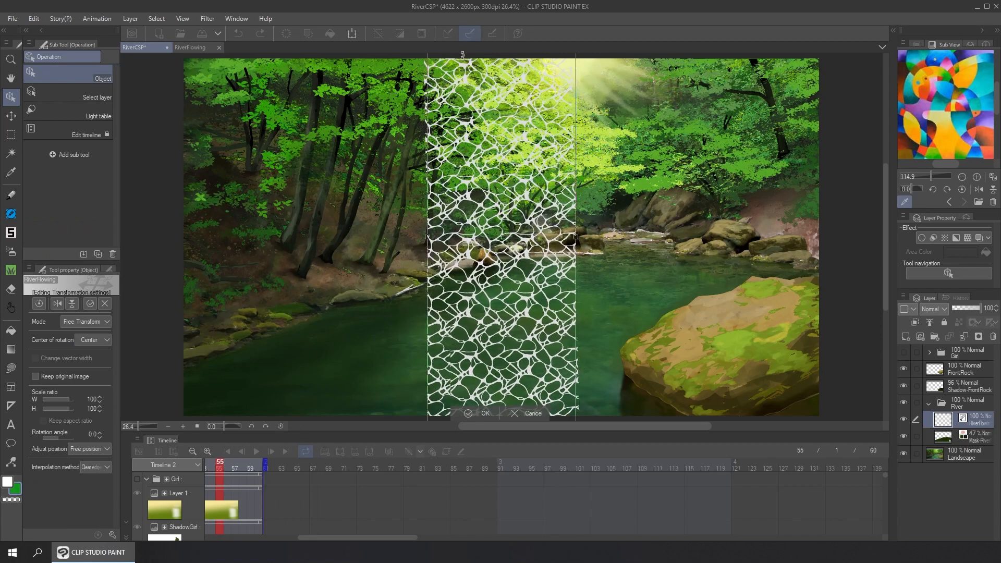
# Lower the ripple texture's far edge to the river's end, spread its near corners beyond the canvas for perspective, and apply the transform
pyautogui.scroll(-3, 611, 280)
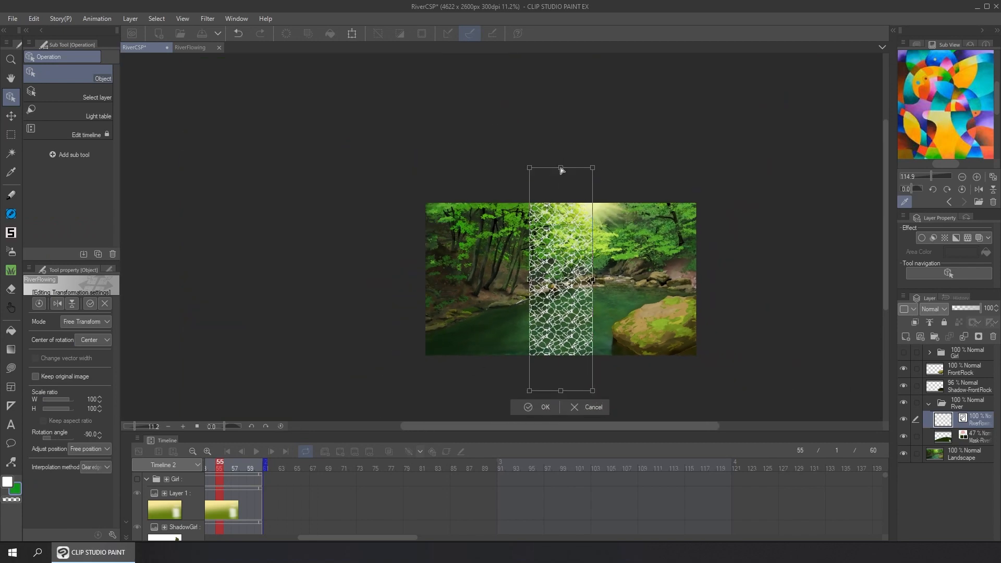
pyautogui.moveTo(560, 169); pyautogui.dragTo(599, 269)
pyautogui.moveTo(598, 393); pyautogui.dragTo(818, 346)
pyautogui.moveTo(529, 390); pyautogui.dragTo(368, 362)
pyautogui.moveTo(820, 348); pyautogui.dragTo(821, 358)
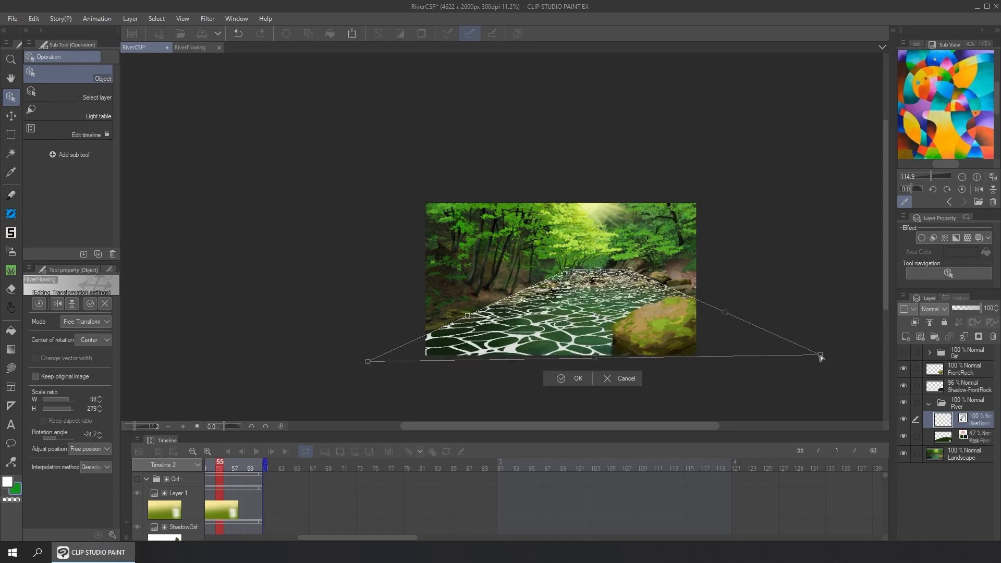
pyautogui.click(580, 378)
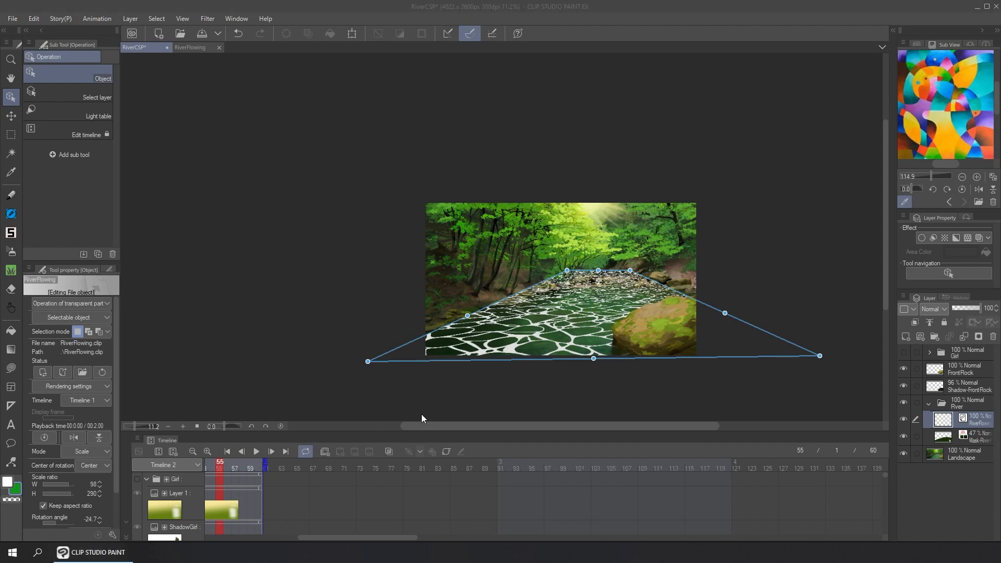
# Move the RiverFlowing clip on the timeline so that it starts at frame 1
pyautogui.scroll(5, 597, 269)
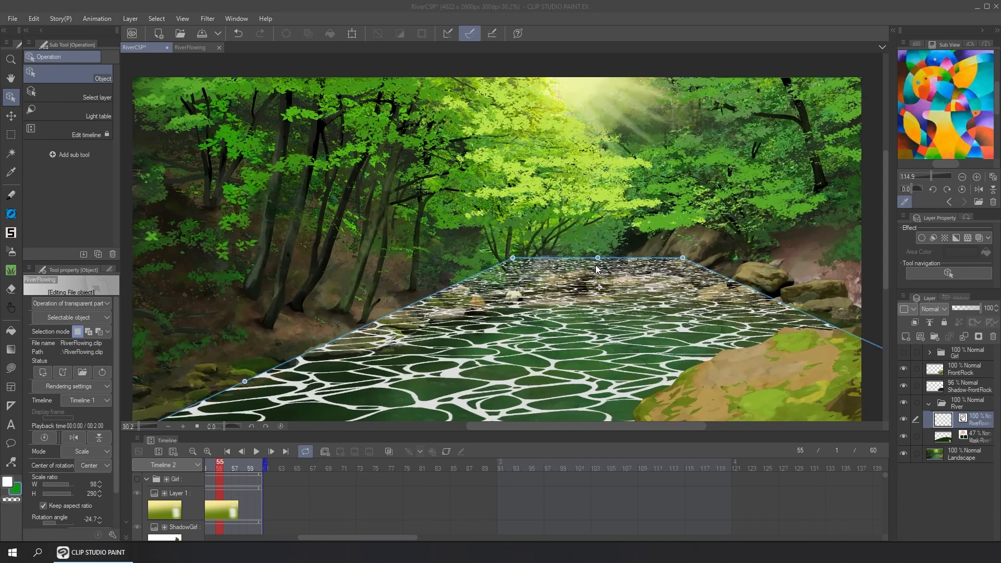
pyautogui.scroll(-6, 597, 269)
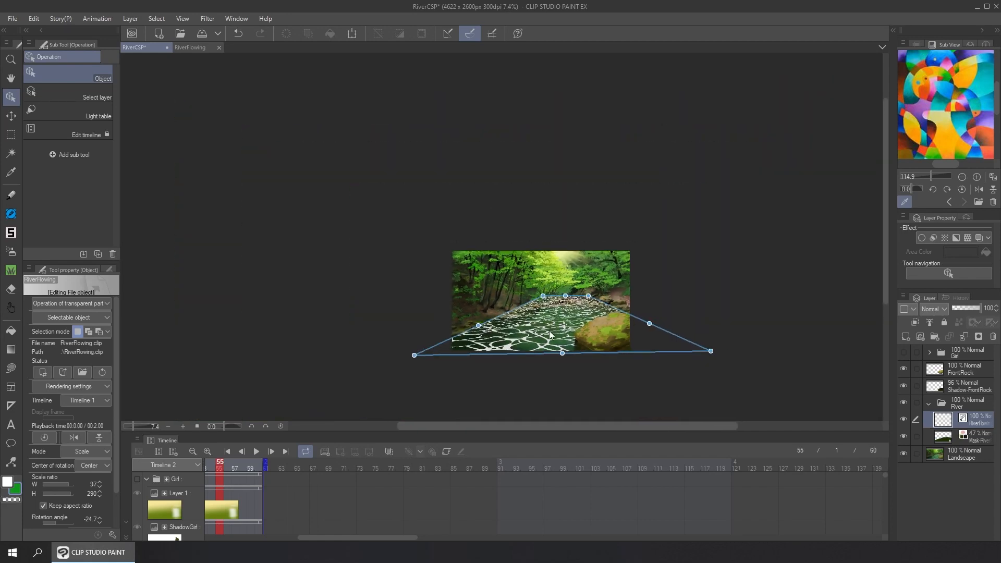
pyautogui.scroll(3, 550, 334)
pyautogui.moveTo(430, 424); pyautogui.dragTo(412, 425)
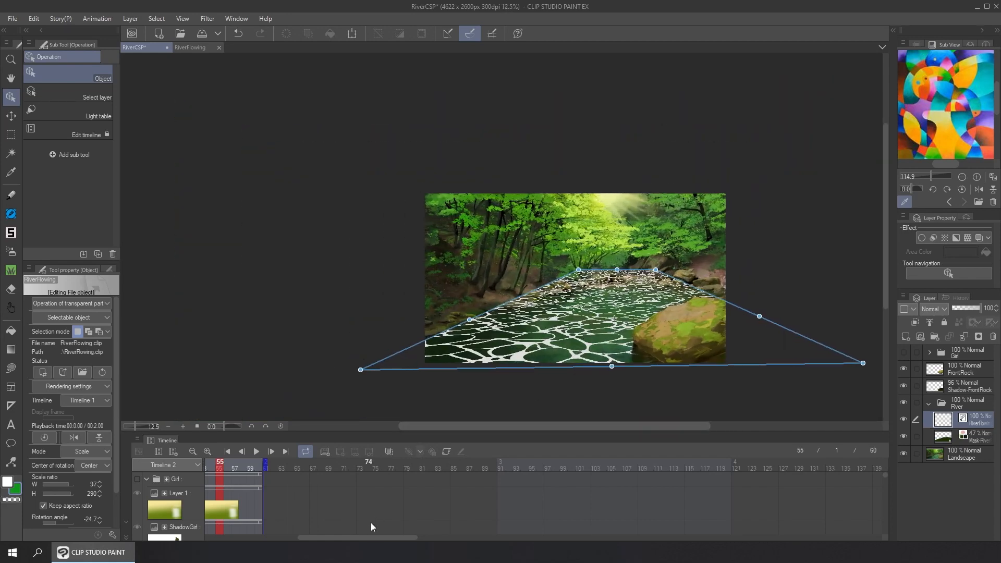
pyautogui.moveTo(367, 537); pyautogui.dragTo(314, 544)
pyautogui.hscroll(3, 504, 472)
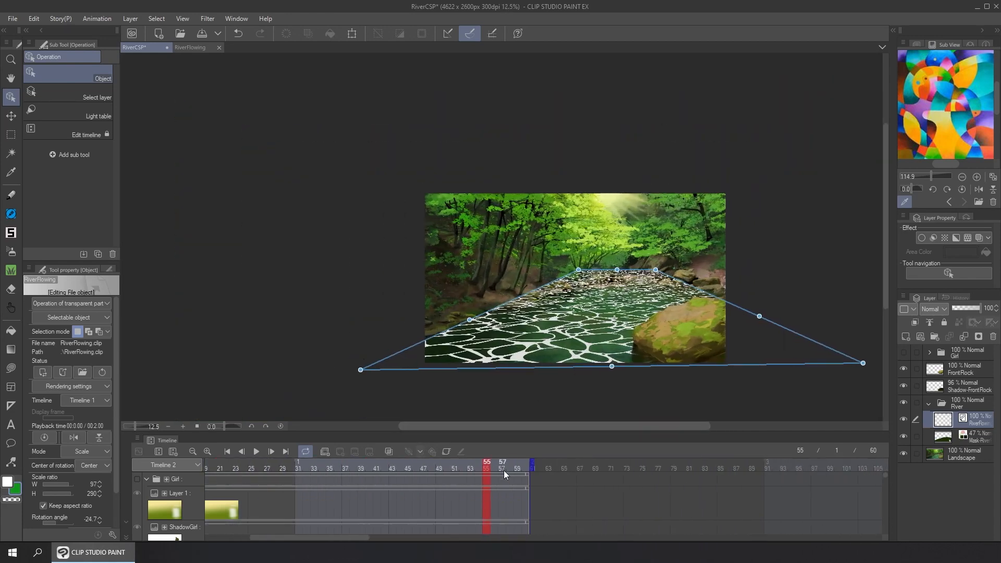
pyautogui.moveTo(886, 476); pyautogui.dragTo(883, 536)
pyautogui.scroll(-5, 885, 523)
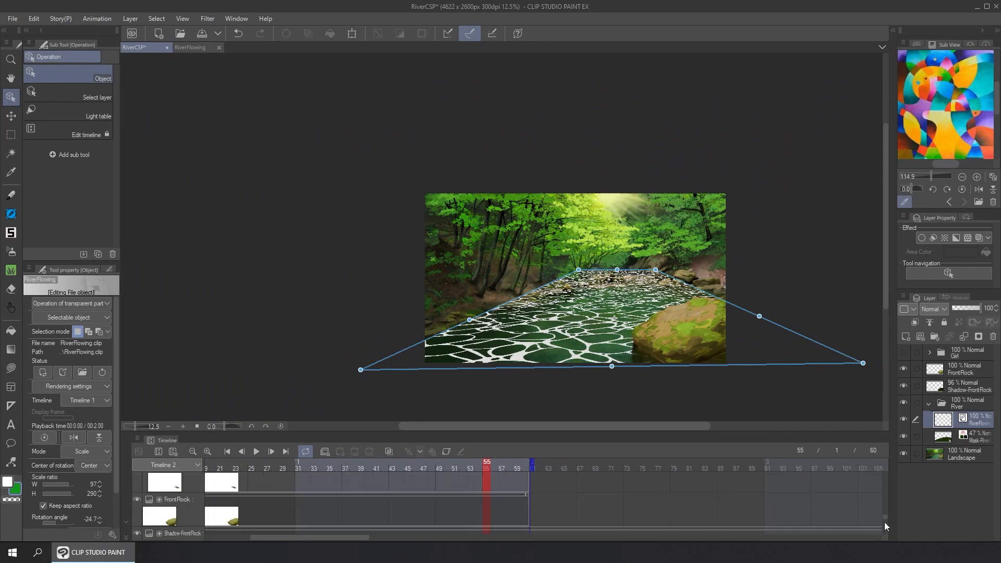
pyautogui.scroll(-2, 502, 511)
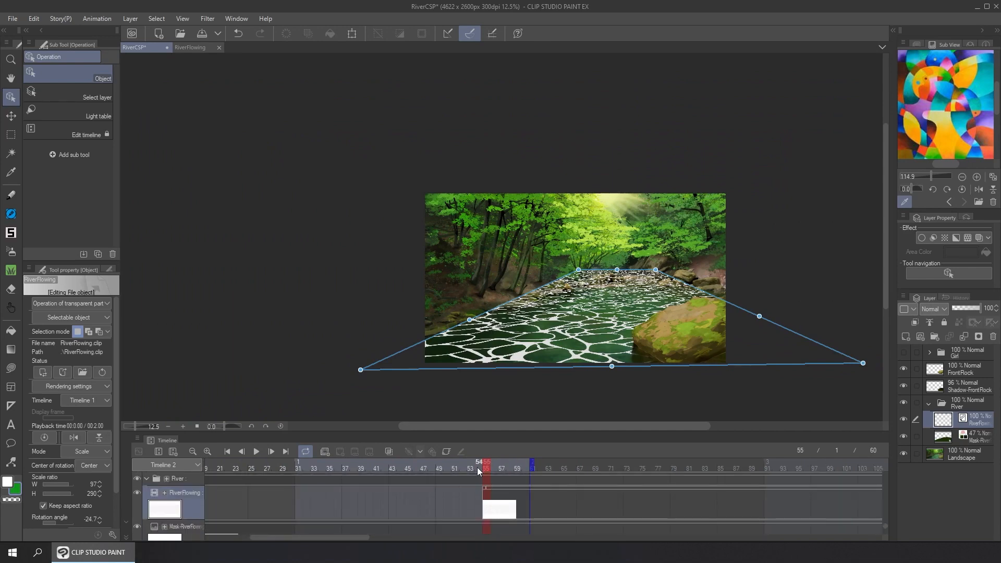
pyautogui.click(474, 467)
pyautogui.click(490, 468)
pyautogui.moveTo(491, 469); pyautogui.dragTo(260, 495)
pyautogui.moveTo(292, 536); pyautogui.dragTo(249, 536)
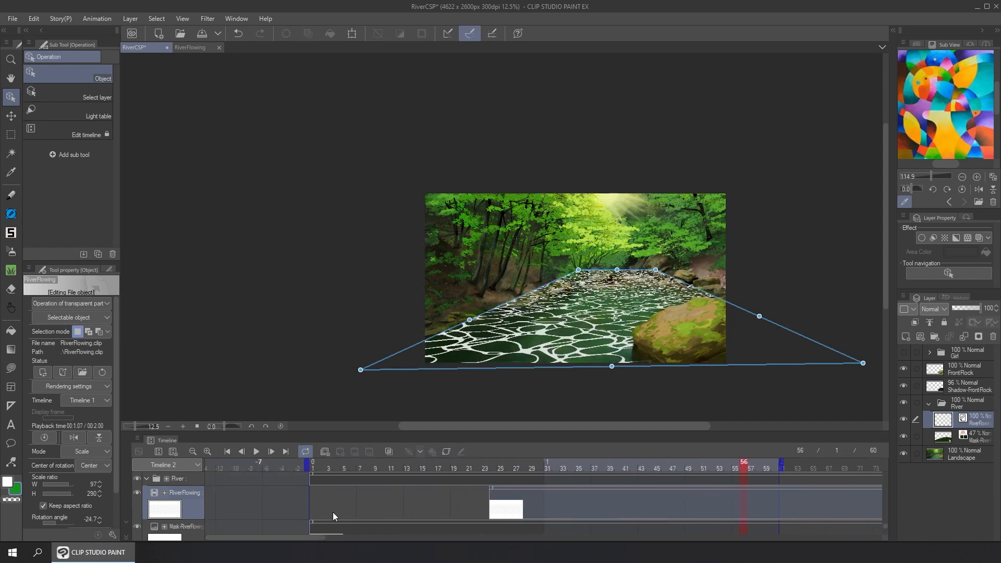
pyautogui.moveTo(543, 487); pyautogui.dragTo(365, 483)
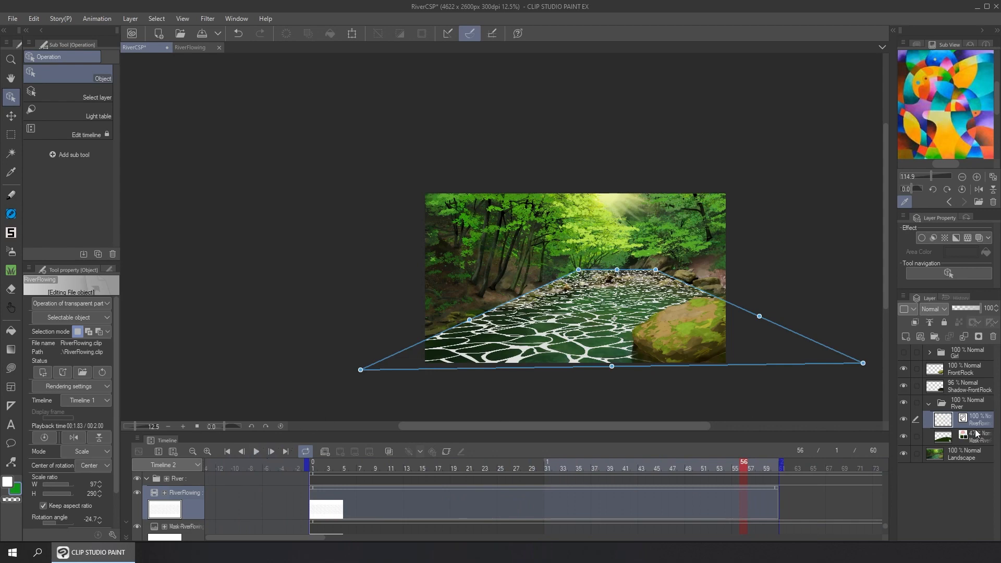
# Clip the RiverFlowing layer to the river mask layer below and play the river animation
pyautogui.click(915, 322)
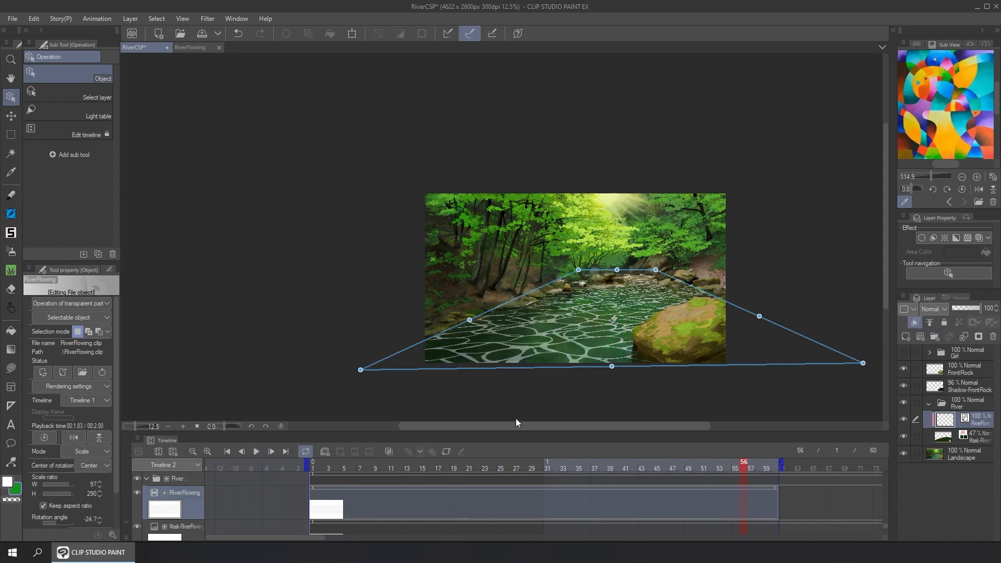
pyautogui.click(257, 452)
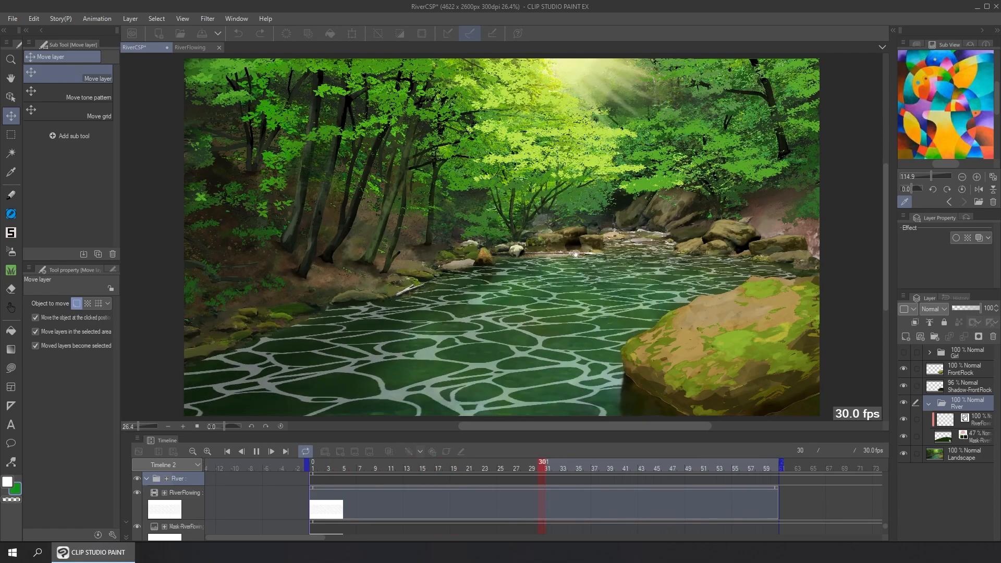
pyautogui.click(257, 452)
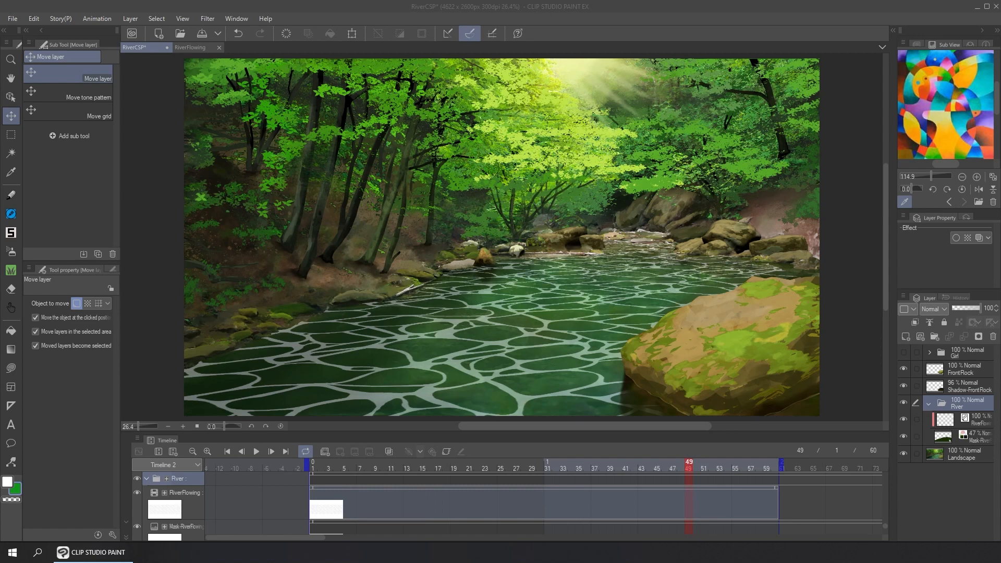
# Switch to the RiverFlowing source file and check whether the Distort filters are available for the WaterRipples layer
pyautogui.click(200, 47)
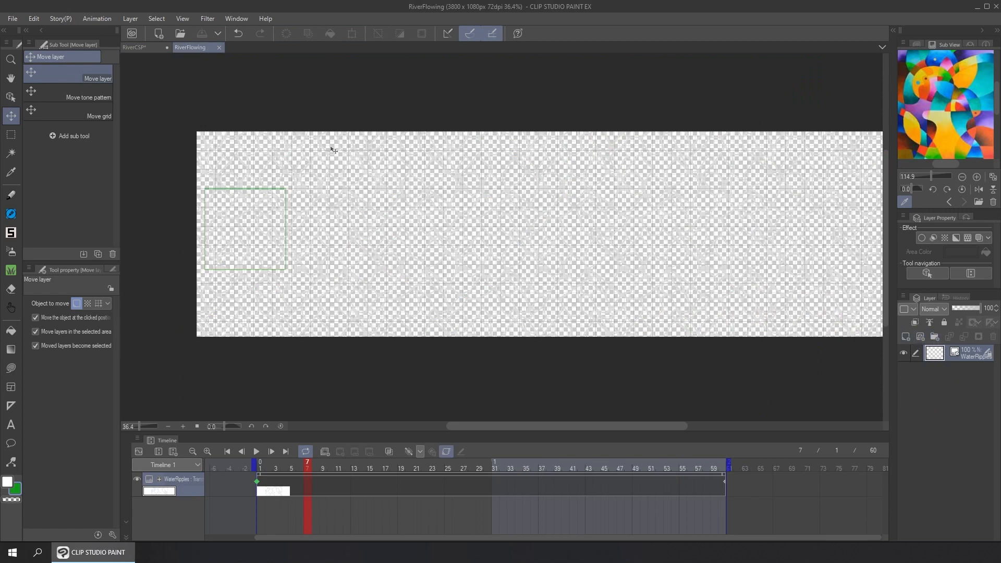
pyautogui.click(209, 19)
pyautogui.moveTo(231, 59)
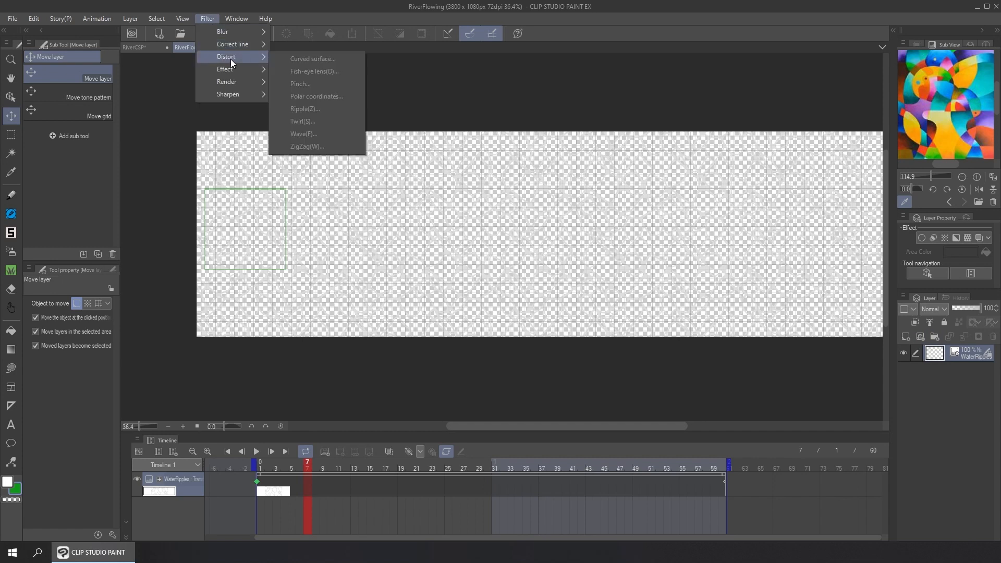
# Add a Paper layer in blue (R 16, G 93, B 151) behind the WaterRipples layer
pyautogui.click(936, 356)
pyautogui.rightClick(948, 395)
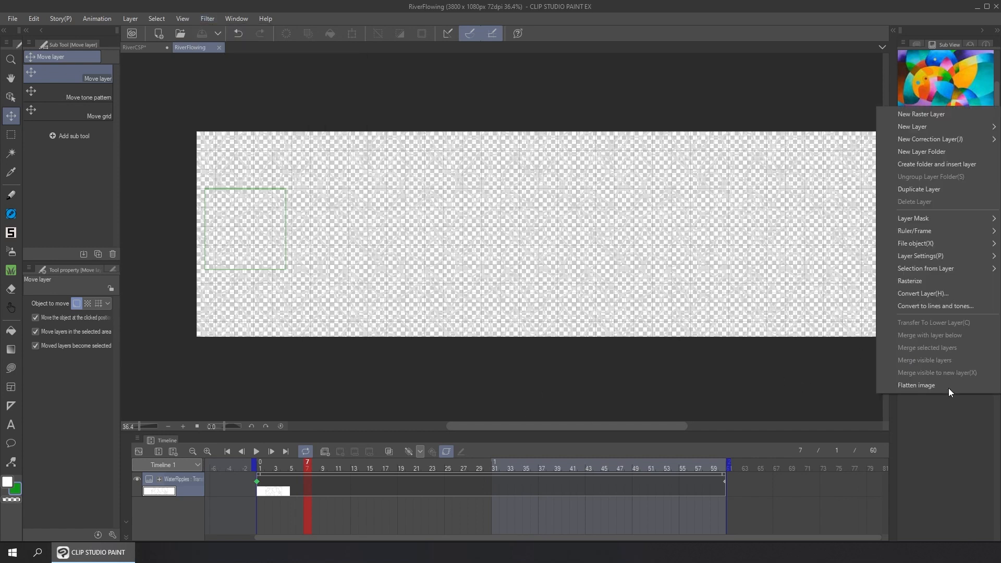
pyautogui.moveTo(956, 129)
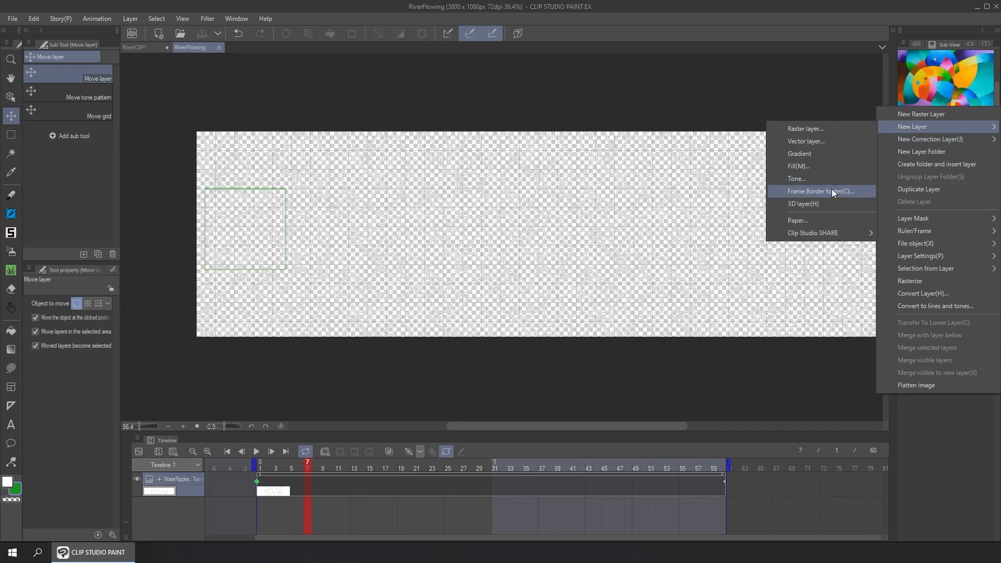
pyautogui.click(821, 219)
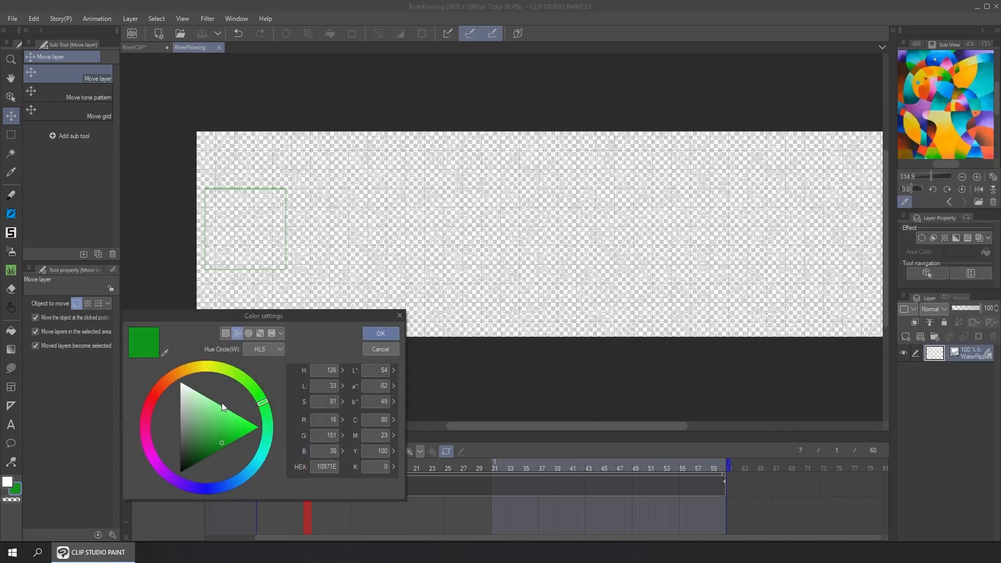
pyautogui.moveTo(265, 456); pyautogui.dragTo(240, 478)
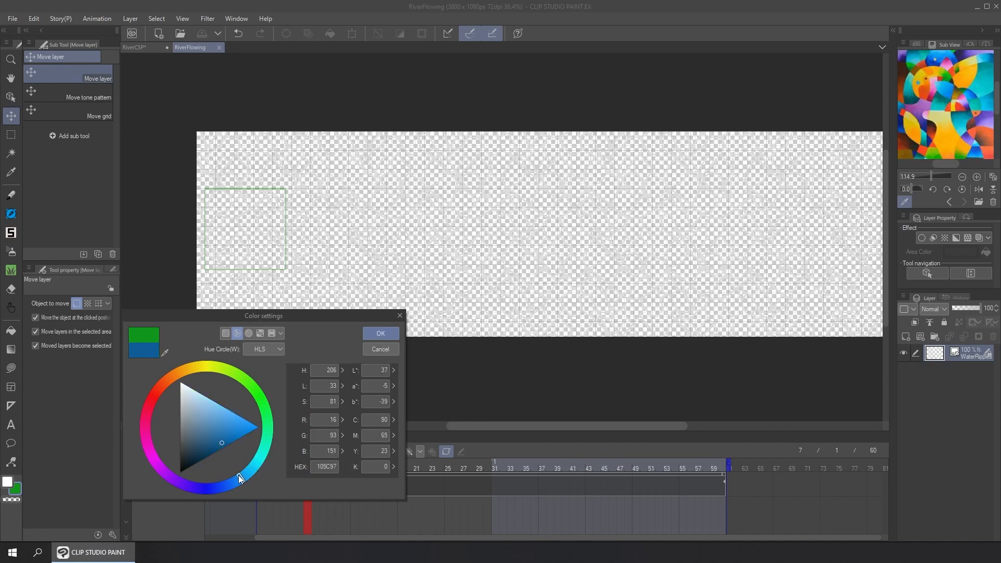
pyautogui.click(374, 335)
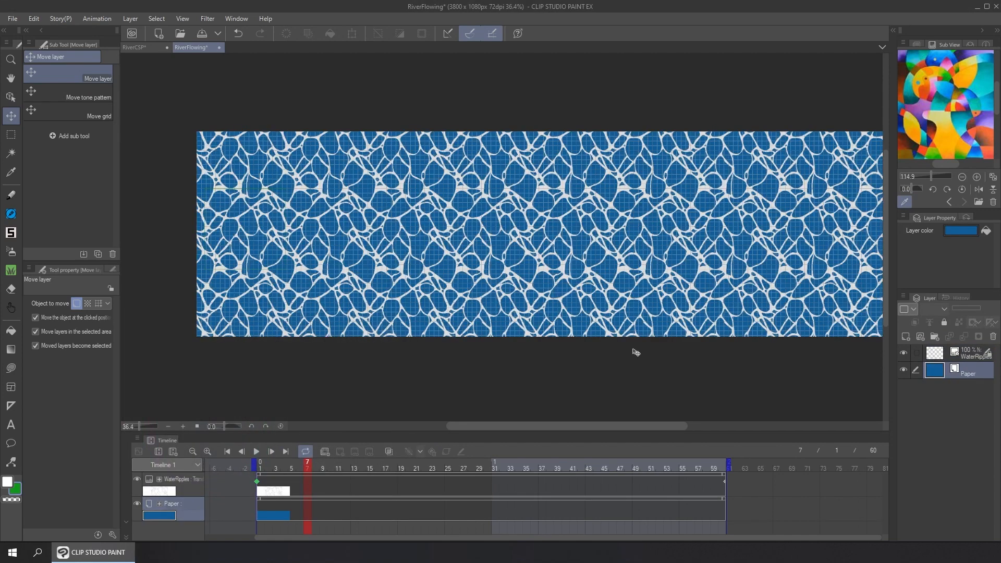
# Hide the grid on the RiverFlowing canvas
pyautogui.click(201, 19)
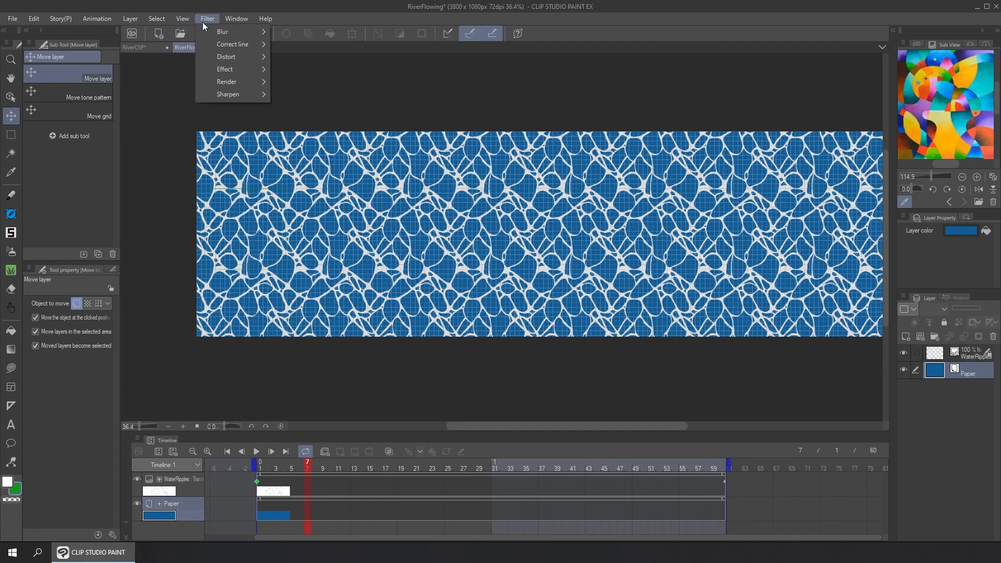
pyautogui.moveTo(181, 20)
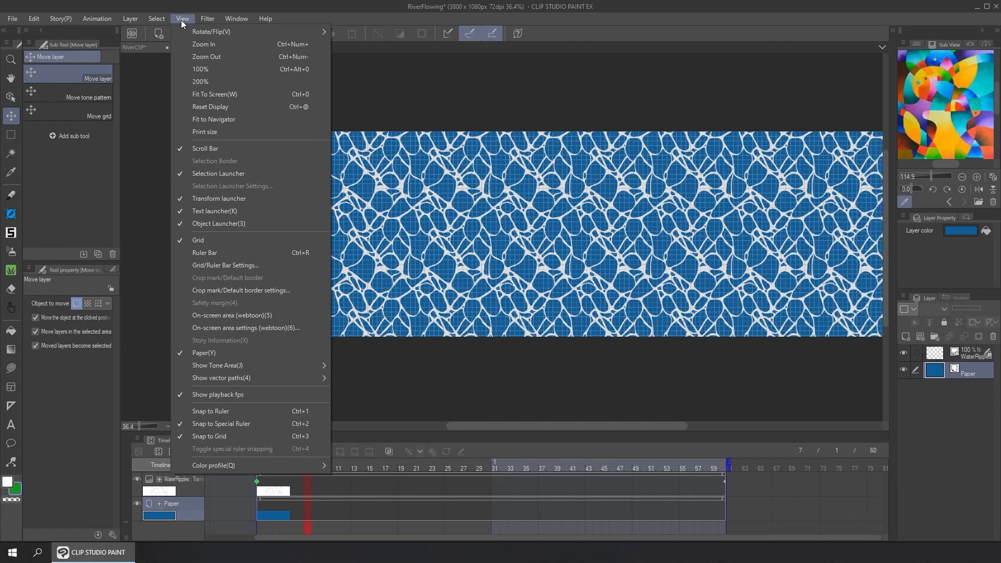
pyautogui.click(214, 240)
# Go to frame 1, create a new animation folder and place it above the WaterRipples layer
pyautogui.moveTo(300, 464); pyautogui.dragTo(259, 488)
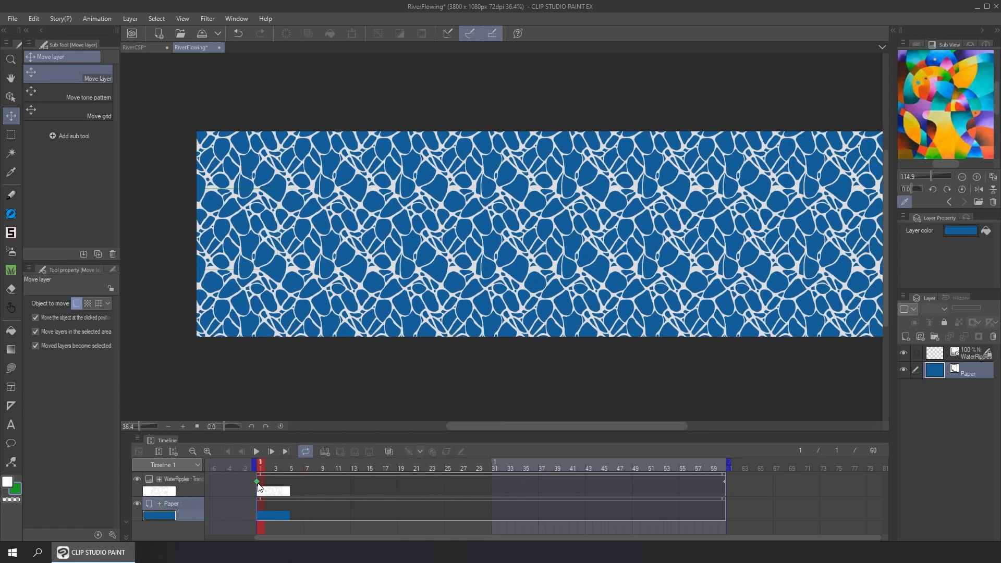
pyautogui.click(327, 452)
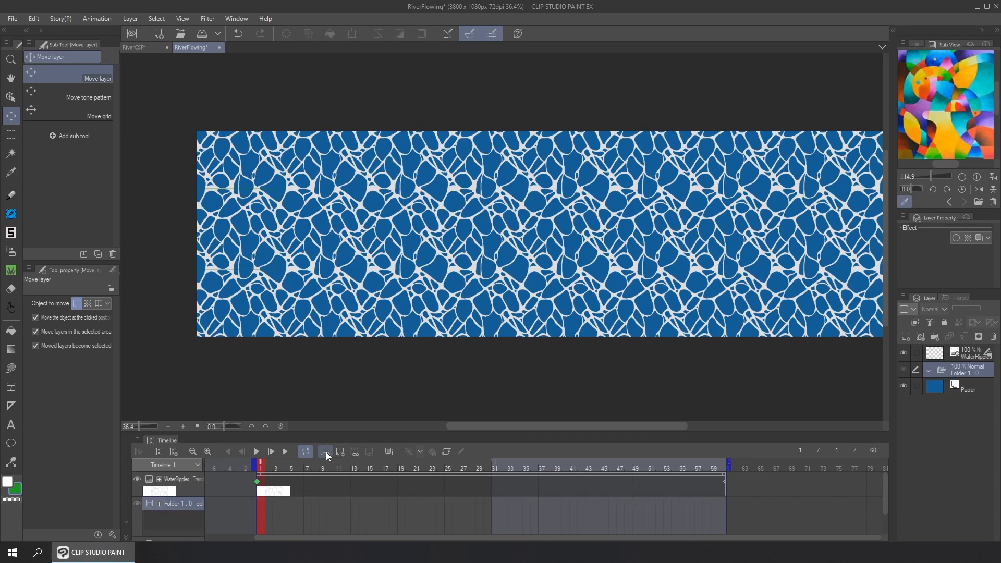
pyautogui.moveTo(943, 370); pyautogui.dragTo(944, 353)
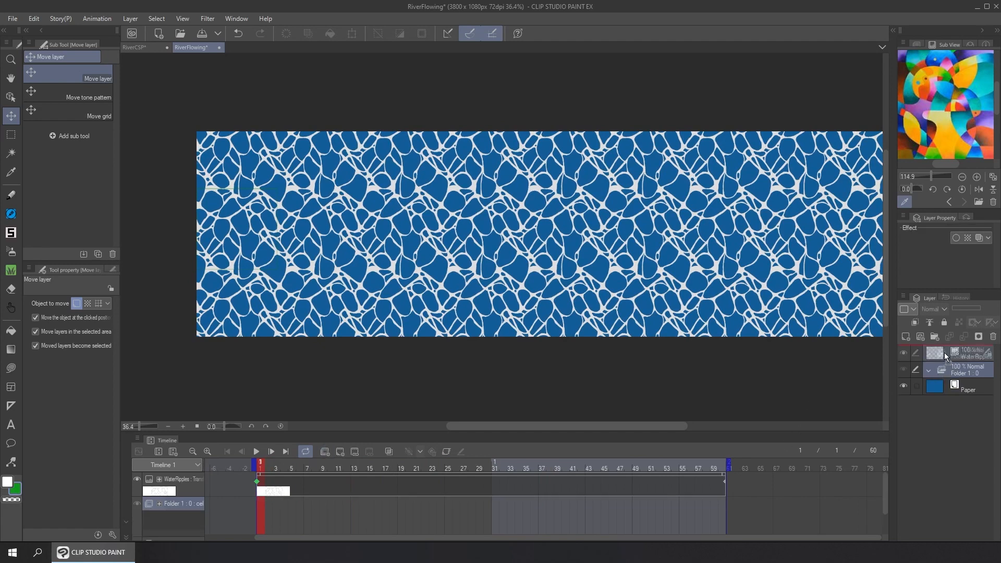
# Add 30 blank animation cels to the folder, one on every second frame from frame 1 to frame 59
pyautogui.click(340, 453)
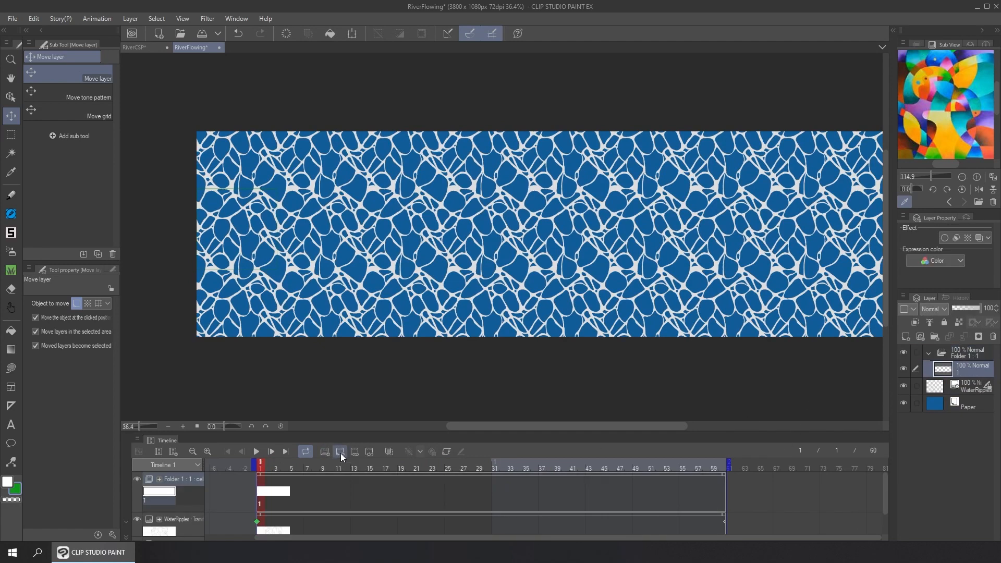
pyautogui.click(278, 488)
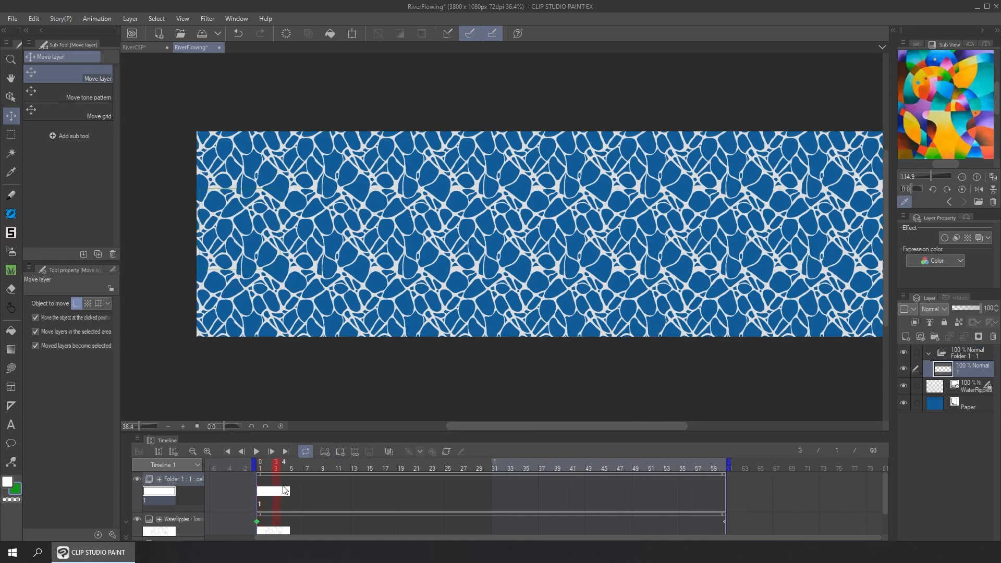
pyautogui.click(342, 450)
pyautogui.click(343, 450)
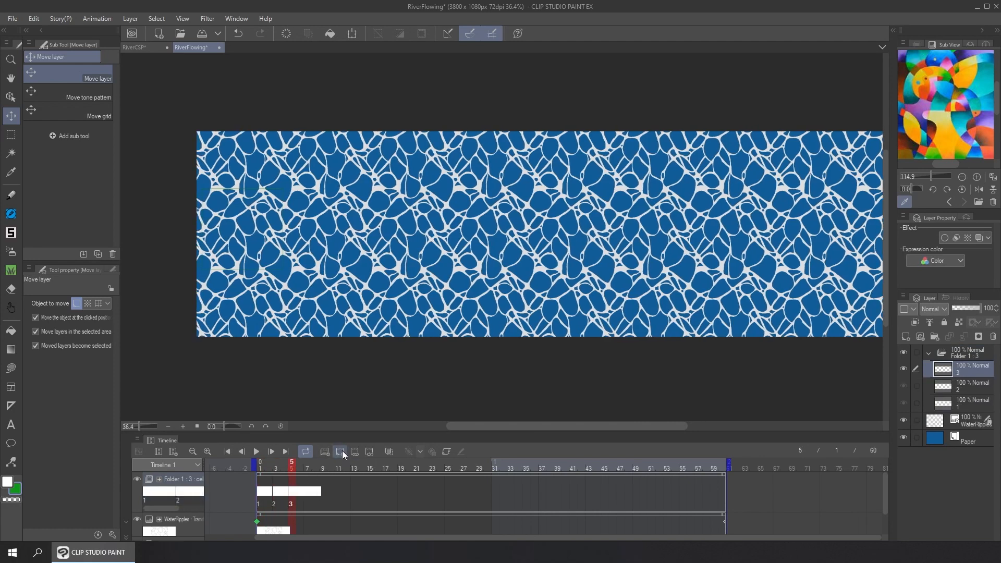
pyautogui.click(342, 450)
pyautogui.click(342, 451)
pyautogui.click(343, 450)
pyautogui.click(342, 450)
pyautogui.tripleClick(342, 450)
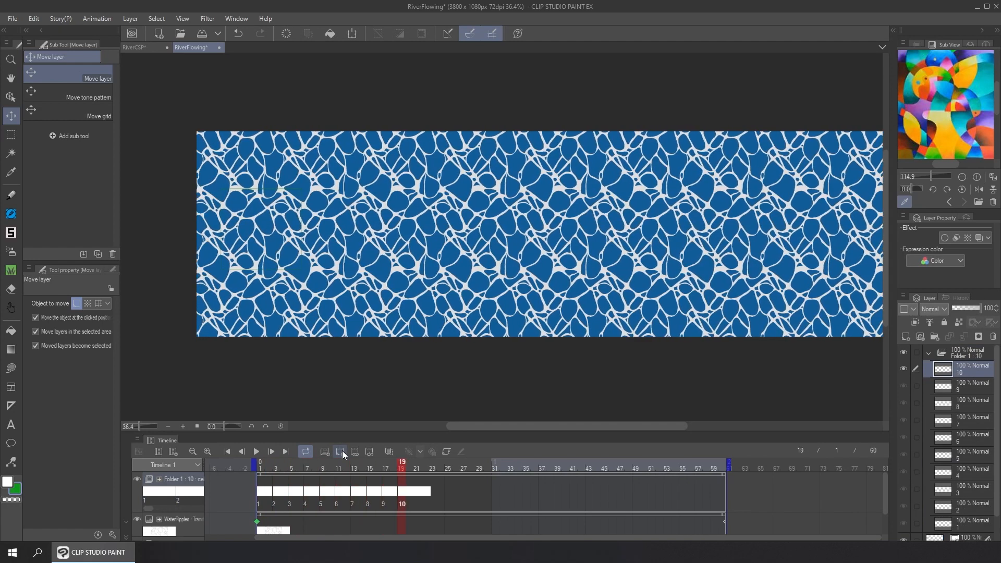
pyautogui.tripleClick(342, 450)
pyautogui.tripleClick(343, 451)
pyautogui.tripleClick(342, 450)
pyautogui.tripleClick(343, 450)
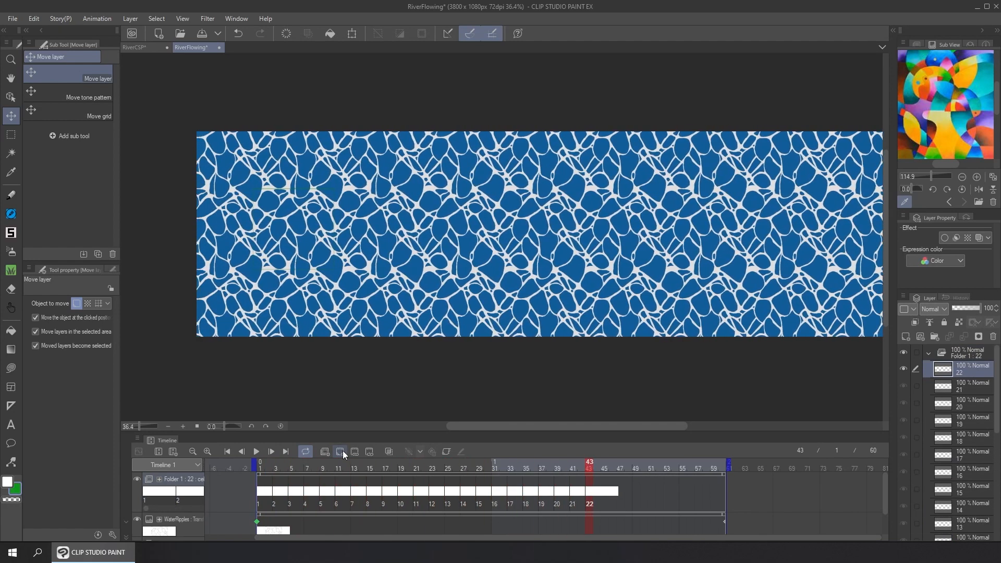
pyautogui.tripleClick(342, 450)
pyautogui.doubleClick(342, 450)
pyautogui.doubleClick(342, 451)
pyautogui.click(342, 451)
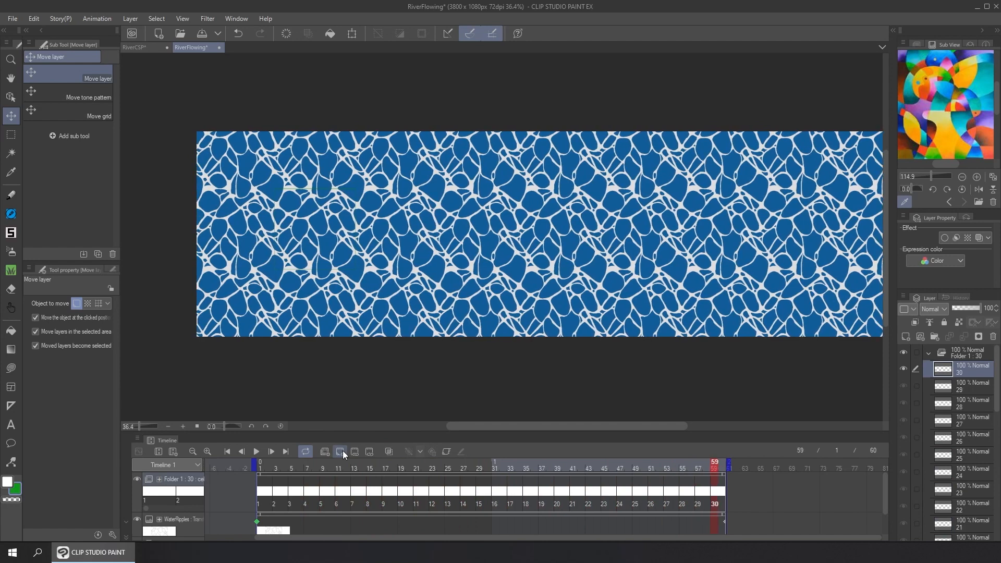
# Enlarge the timeline area and set the WaterRipples layer as the reference layer
pyautogui.moveTo(266, 464); pyautogui.dragTo(519, 466)
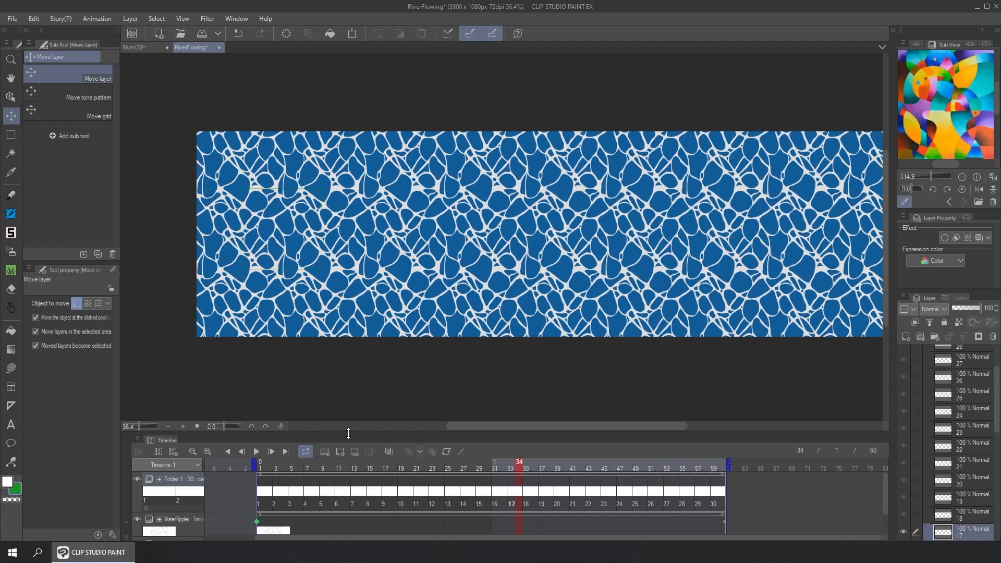
pyautogui.moveTo(349, 433); pyautogui.dragTo(349, 414)
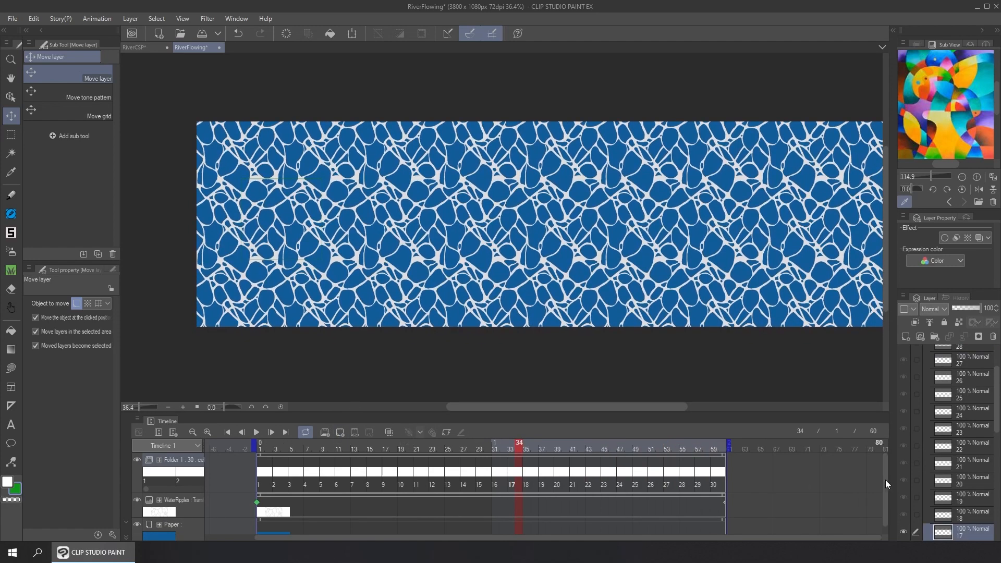
pyautogui.scroll(-8, 966, 506)
pyautogui.scroll(-2, 966, 506)
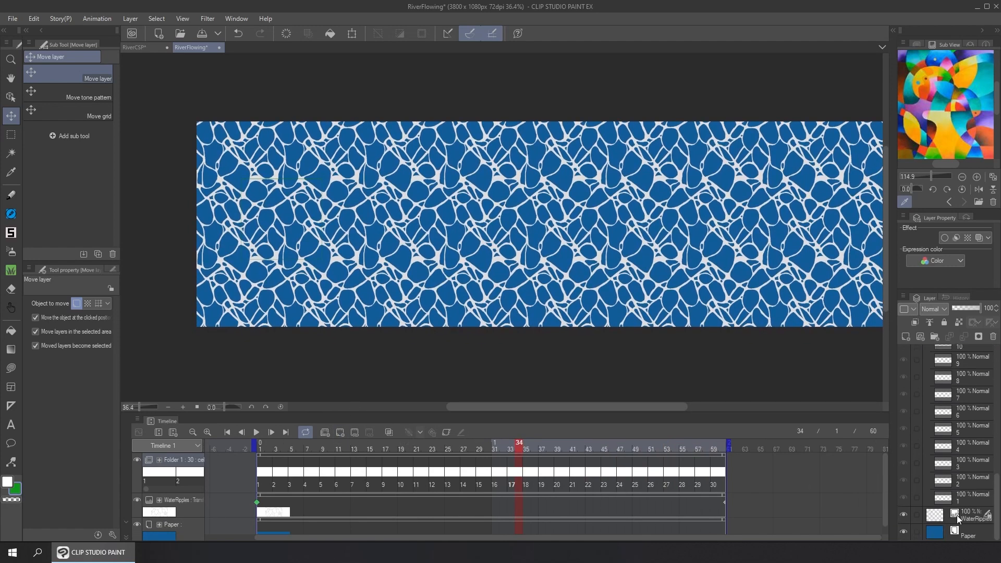
pyautogui.click(939, 518)
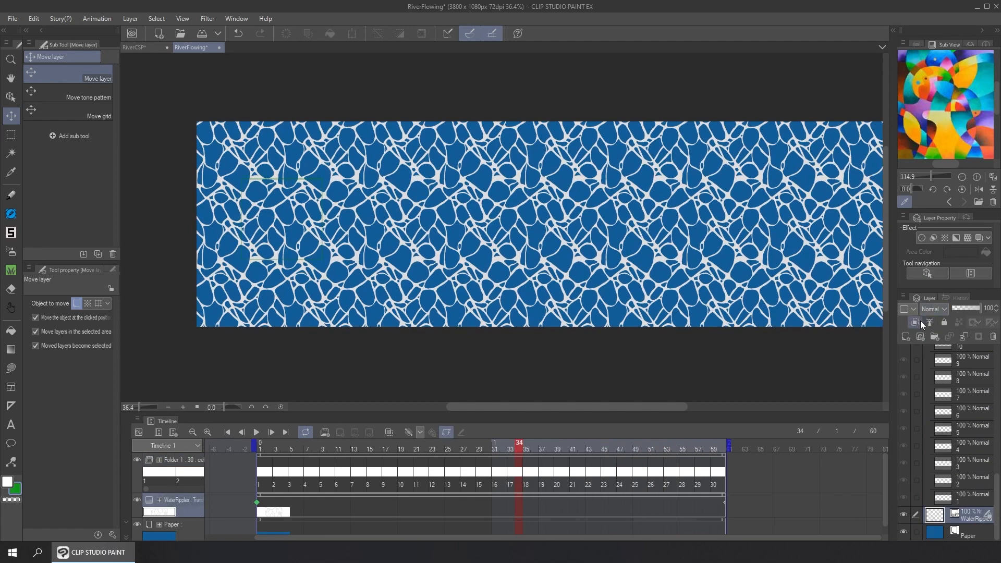
pyautogui.click(930, 325)
# On cel 1, auto-select the ripple lines with Refer to all layers, with Close gap off and the reference layer as the source
pyautogui.click(11, 155)
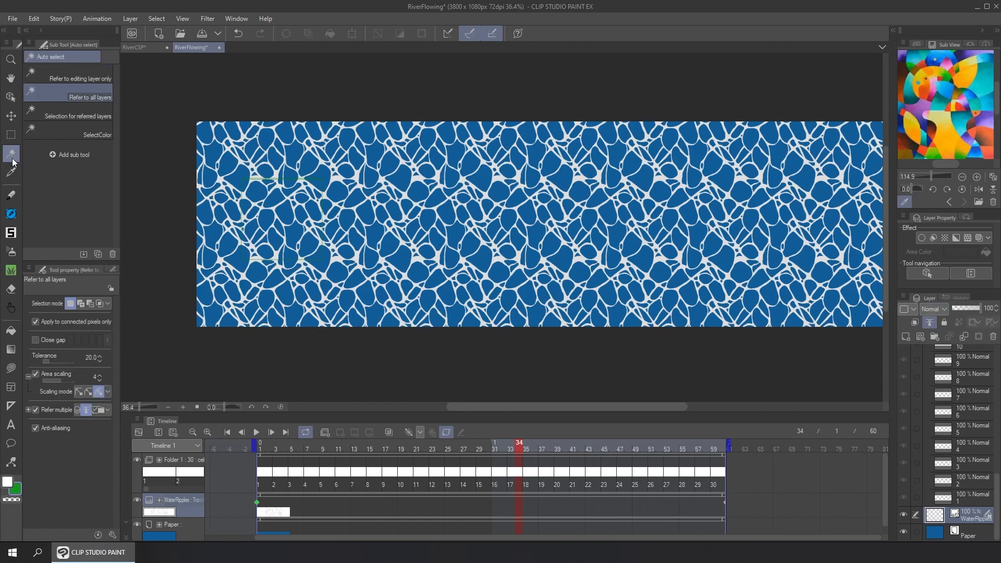
pyautogui.click(262, 472)
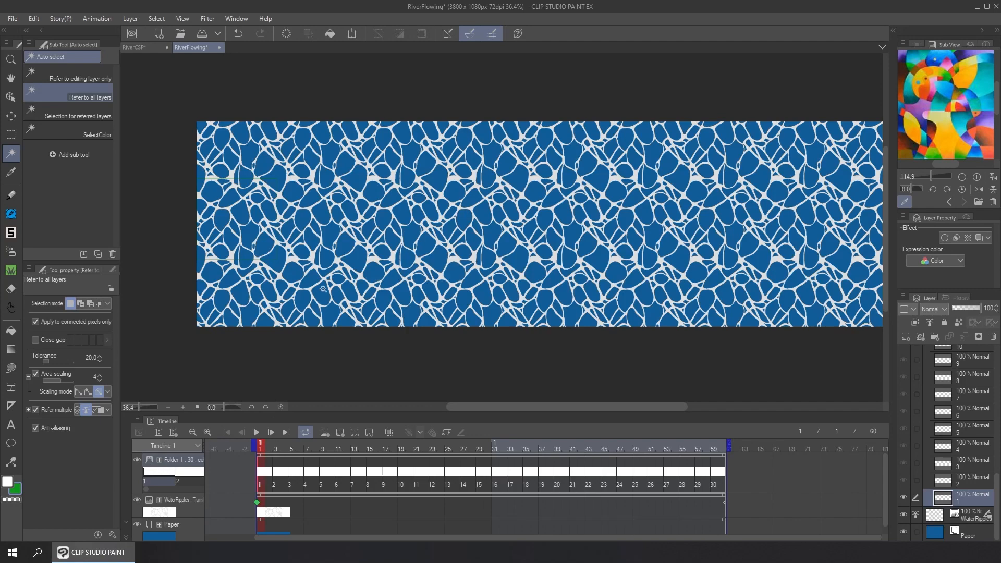
pyautogui.click(313, 259)
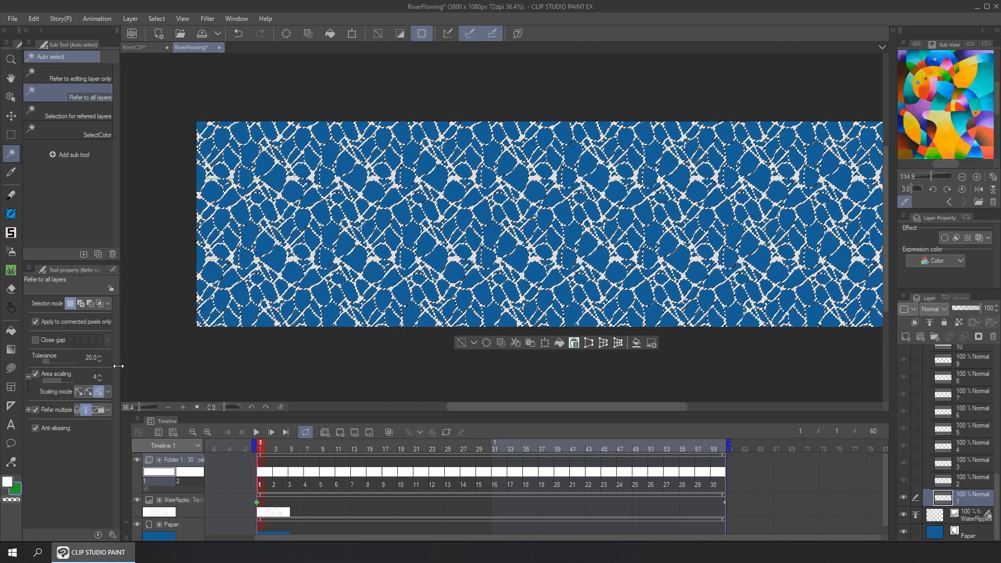
pyautogui.moveTo(118, 341); pyautogui.dragTo(125, 341)
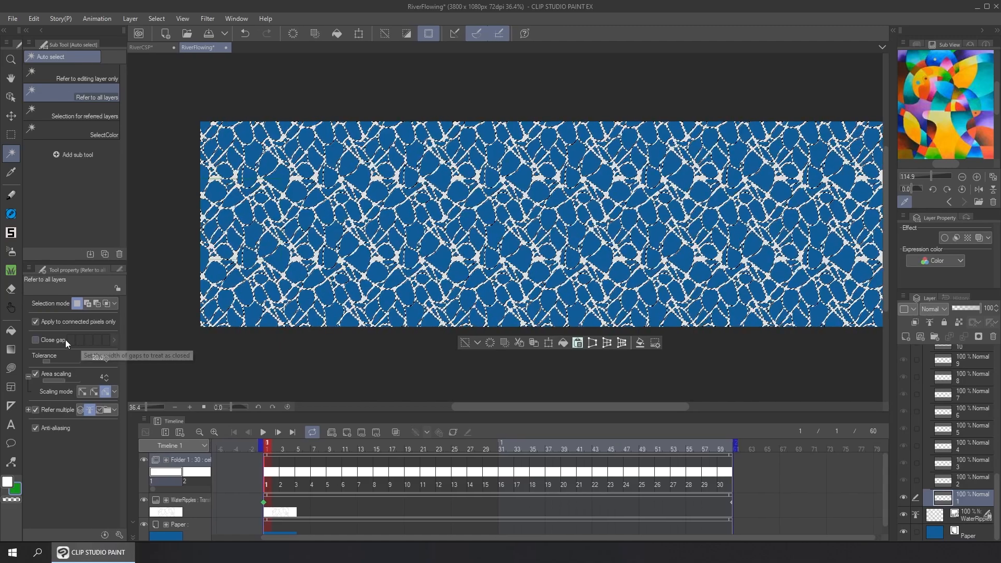
pyautogui.click(48, 342)
pyautogui.click(48, 342)
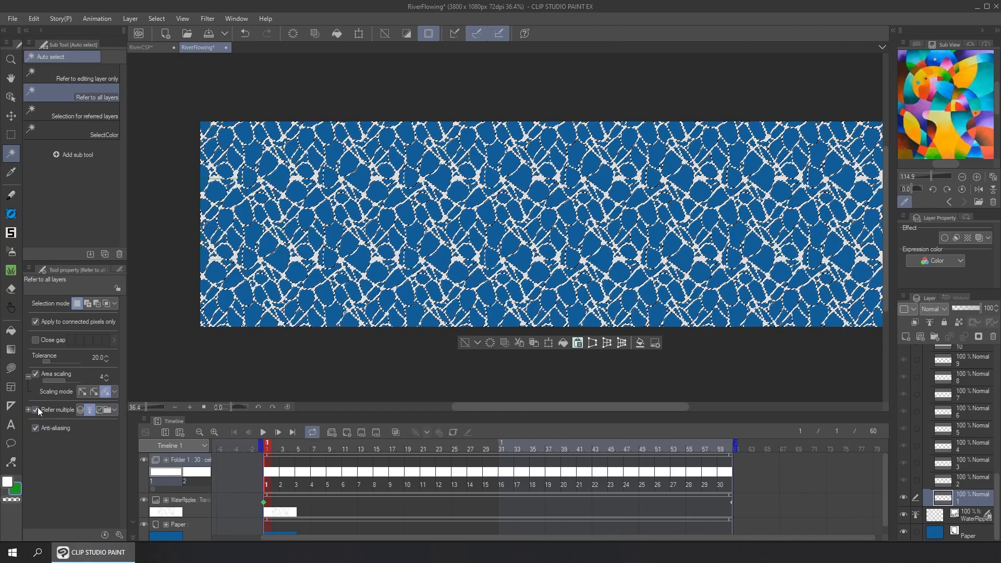
pyautogui.click(89, 409)
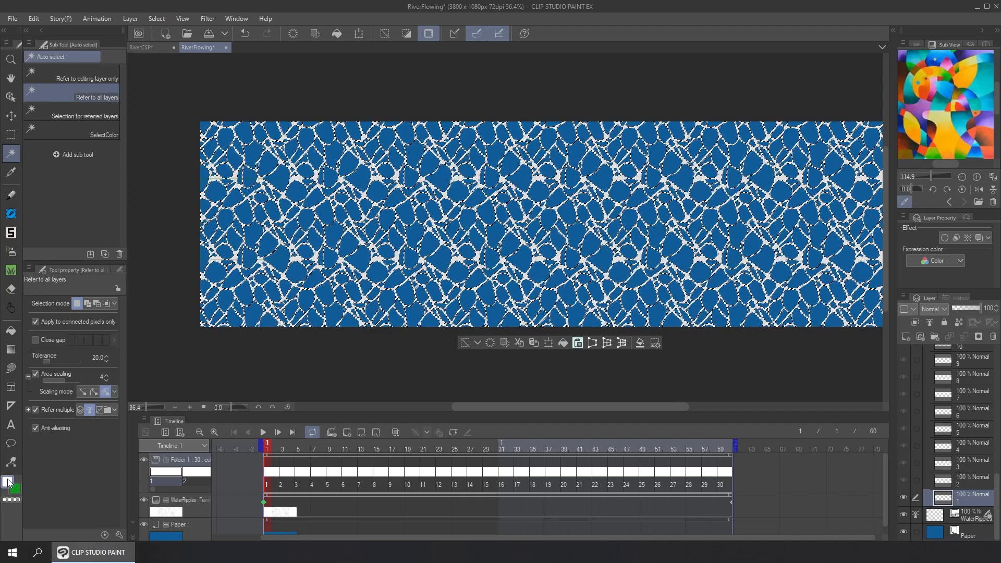
# Fill the selected ripple lines with white on cel 1, hide the WaterRipples layer and clear the selection
pyautogui.click(563, 344)
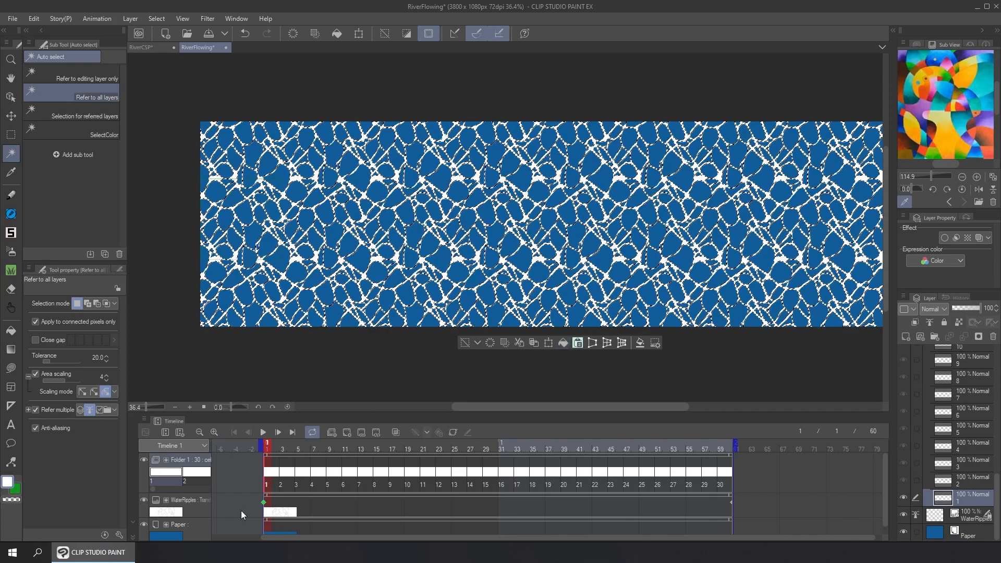
pyautogui.click(145, 502)
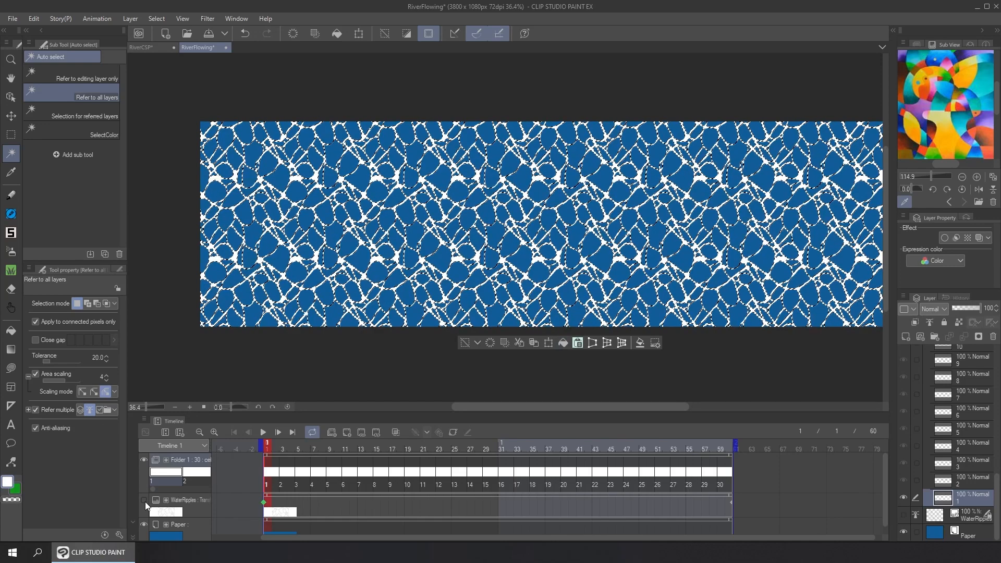
pyautogui.click(464, 342)
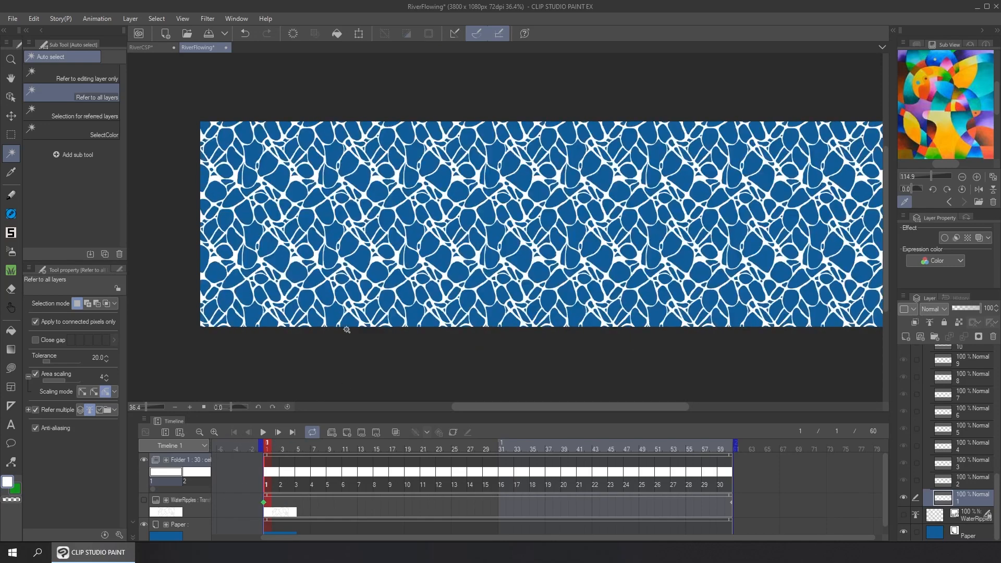
# Move to cel 2, show the Auto Action palette over the canvas and expand the Keframe-To-ImageSequence action
pyautogui.click(275, 449)
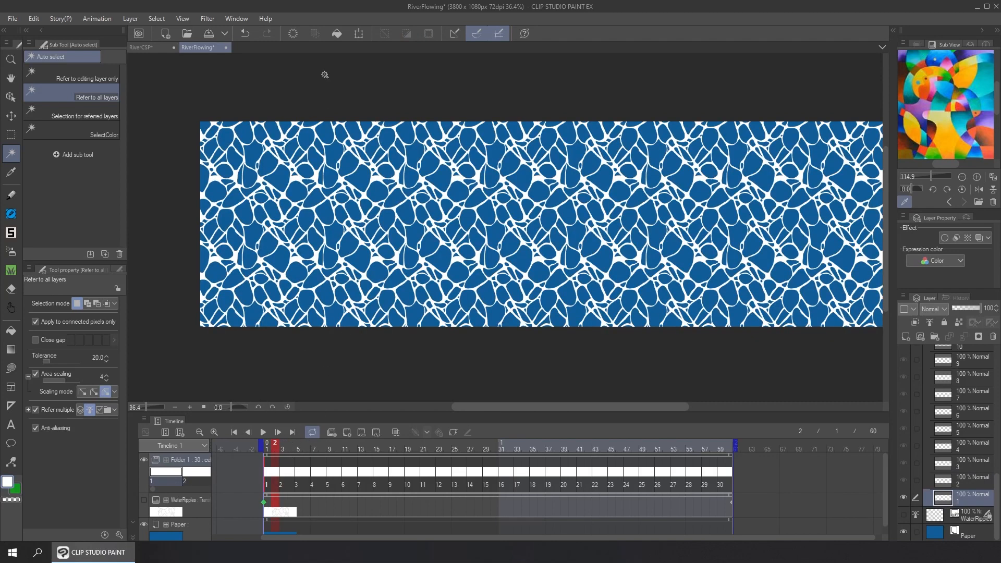
pyautogui.click(239, 19)
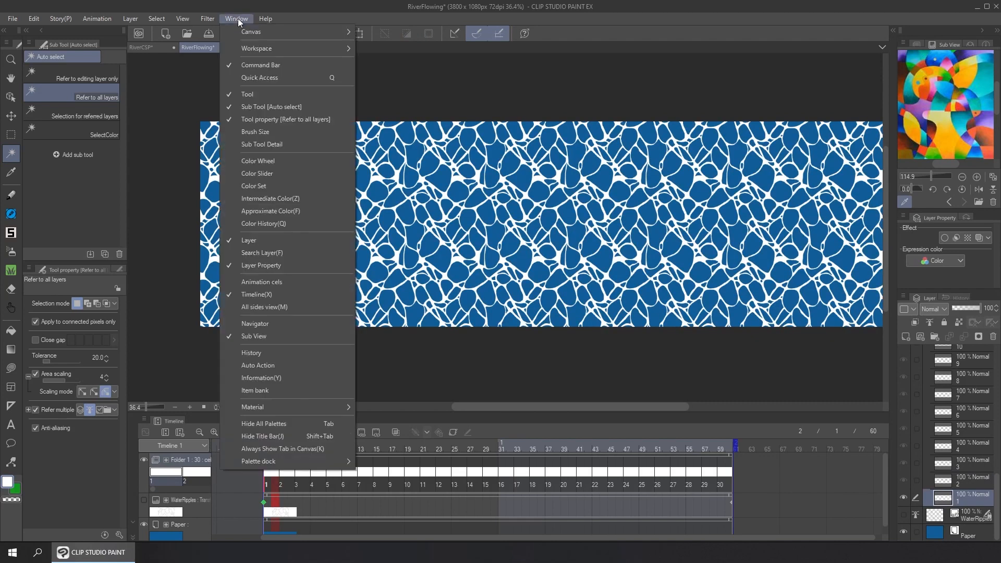
pyautogui.click(290, 365)
pyautogui.moveTo(289, 102); pyautogui.dragTo(505, 141)
pyautogui.click(282, 476)
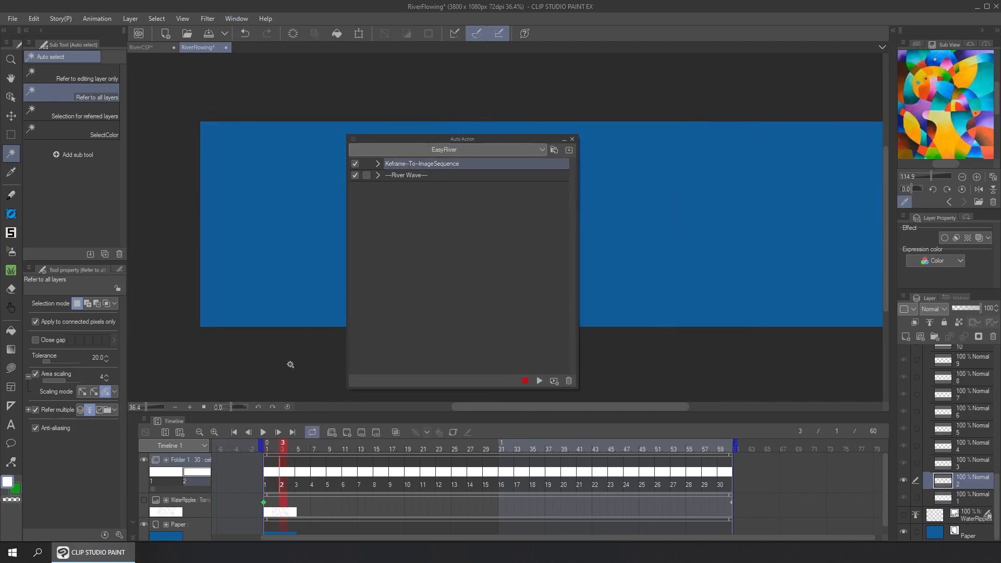
pyautogui.click(378, 164)
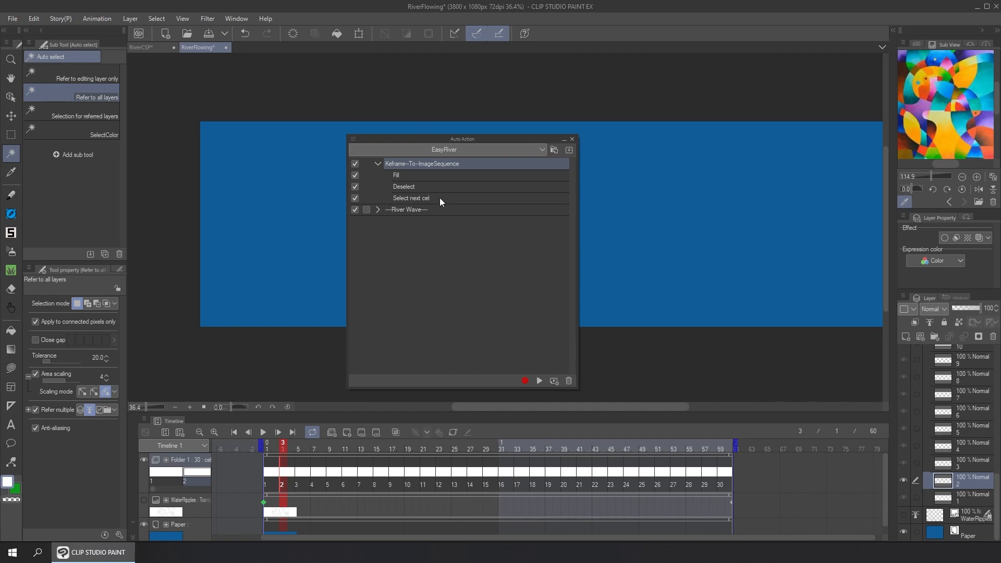
# Show the WaterRipples layer again and run the Keframe-To-ImageSequence auto action on the cels, starting from cel 2
pyautogui.click(378, 164)
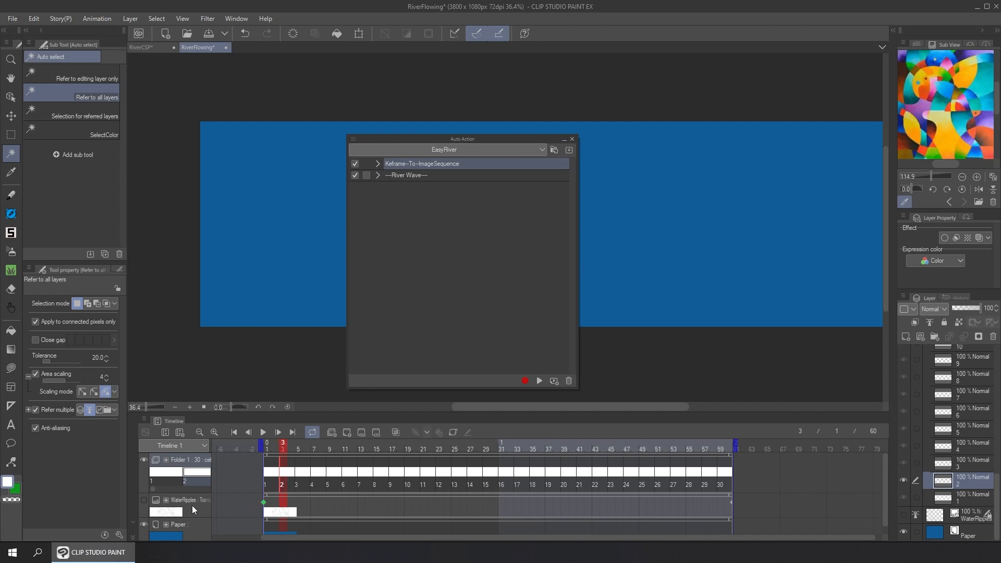
pyautogui.click(144, 501)
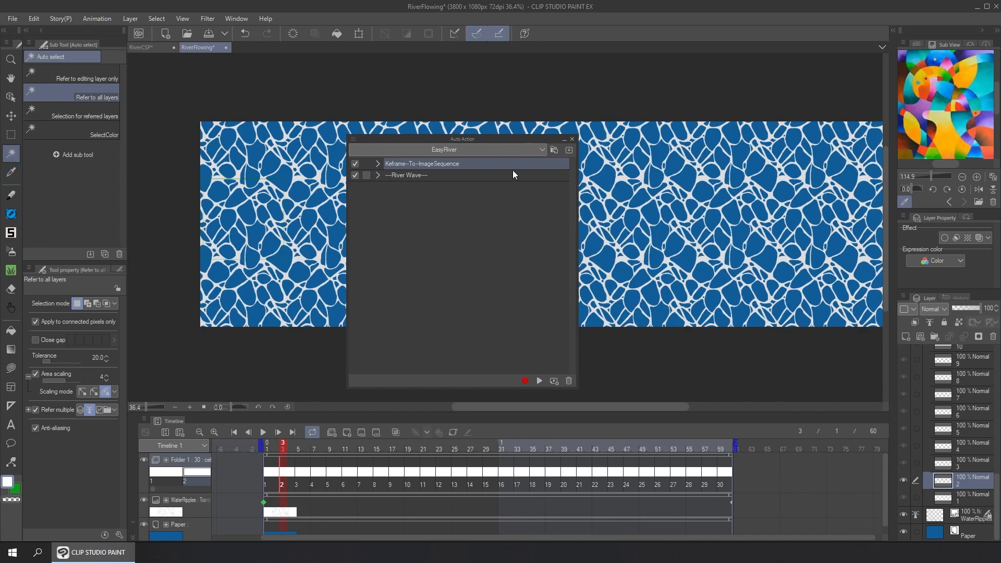
pyautogui.moveTo(521, 139); pyautogui.dragTo(527, 58)
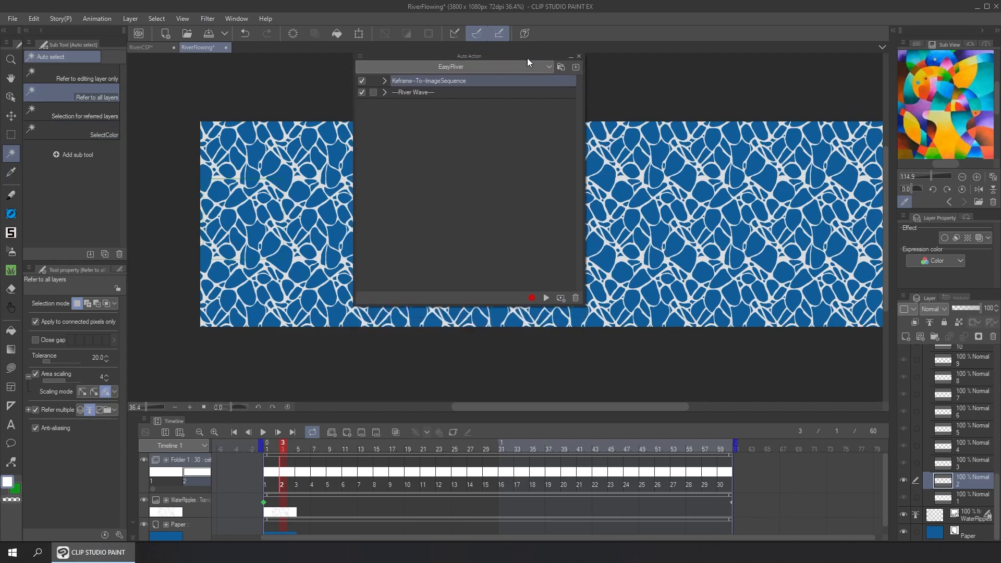
pyautogui.click(546, 298)
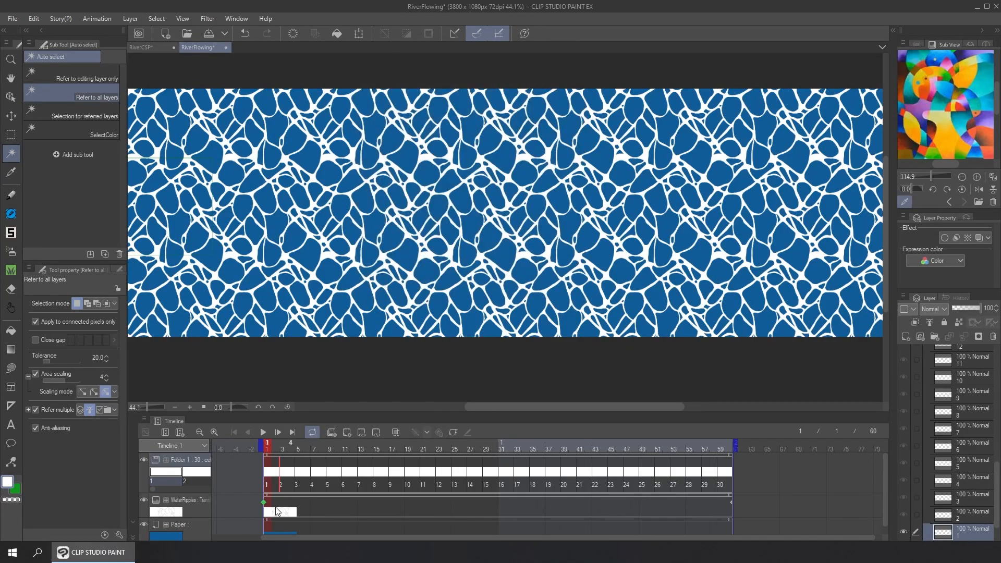
# Hide the WaterRipples layer, play the converted cel animation from frame 1, stop it and return to frame 1
pyautogui.click(144, 500)
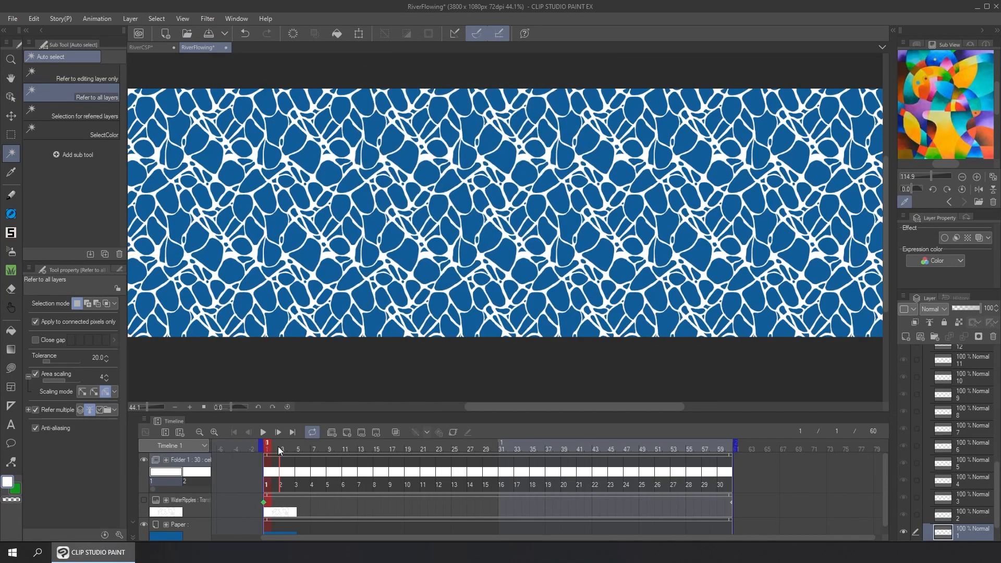
pyautogui.moveTo(278, 448)
pyautogui.mouseDown()
pyautogui.moveTo(325, 448)
pyautogui.moveTo(267, 446)
pyautogui.mouseUp()
pyautogui.click(264, 433)
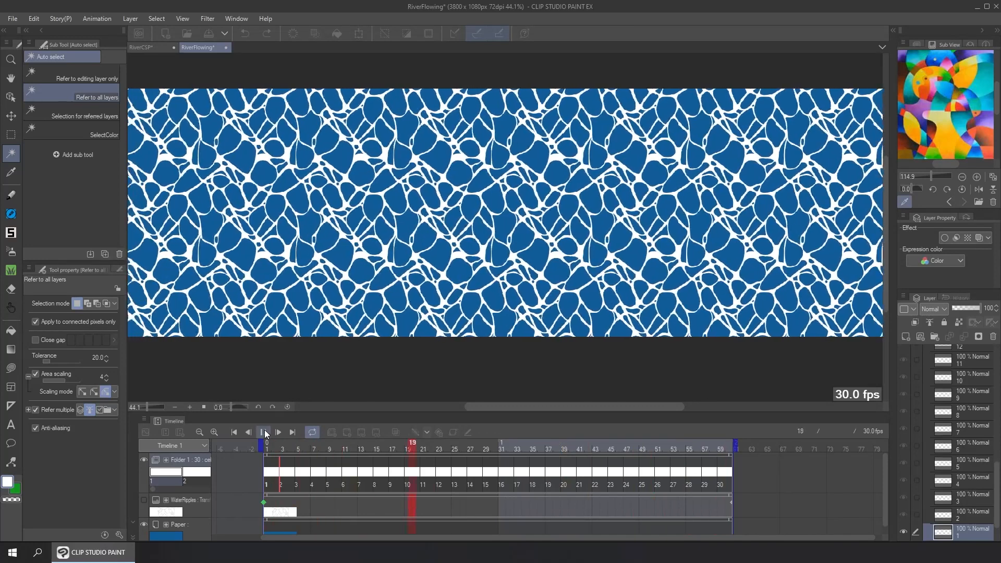
pyautogui.click(264, 433)
pyautogui.click(270, 449)
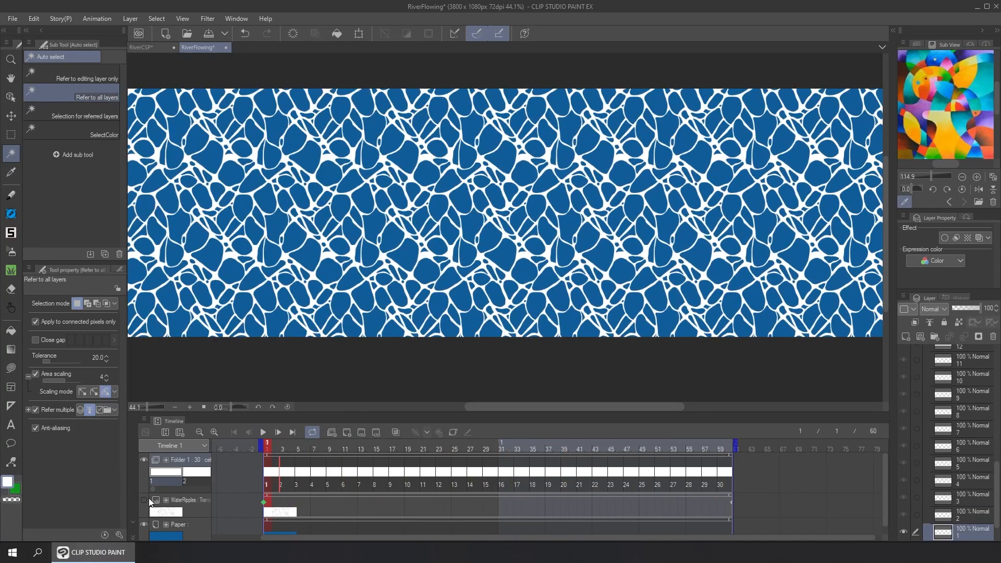
# Reopen the Auto Action palette and move it aside so most of the ripple canvas is uncovered
pyautogui.click(236, 18)
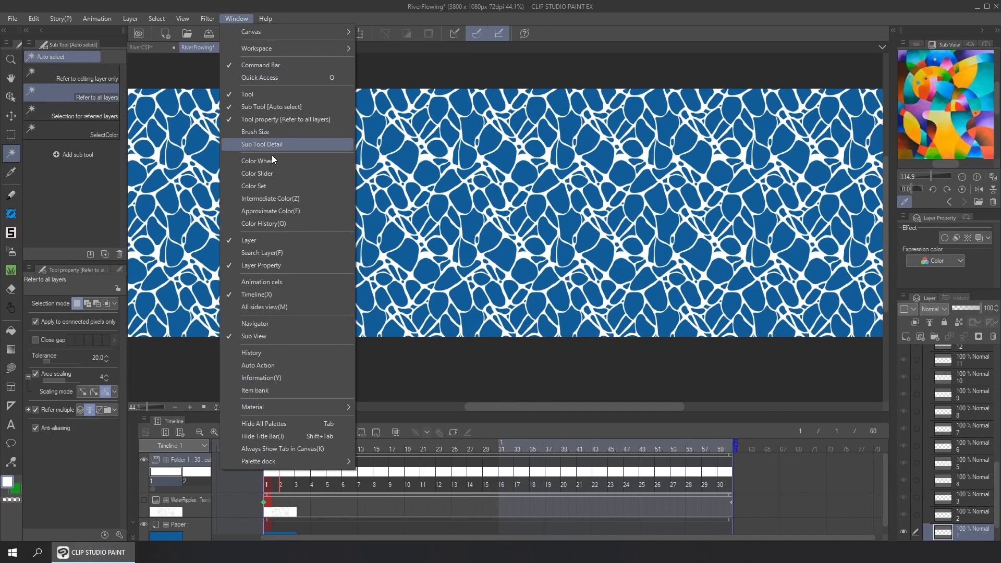
pyautogui.click(287, 365)
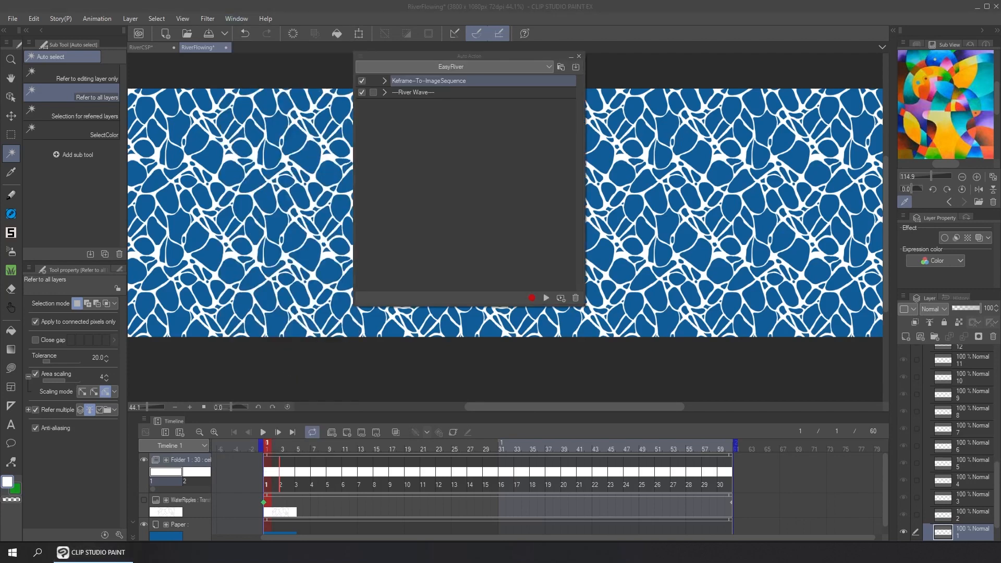
pyautogui.moveTo(533, 55); pyautogui.dragTo(652, 98)
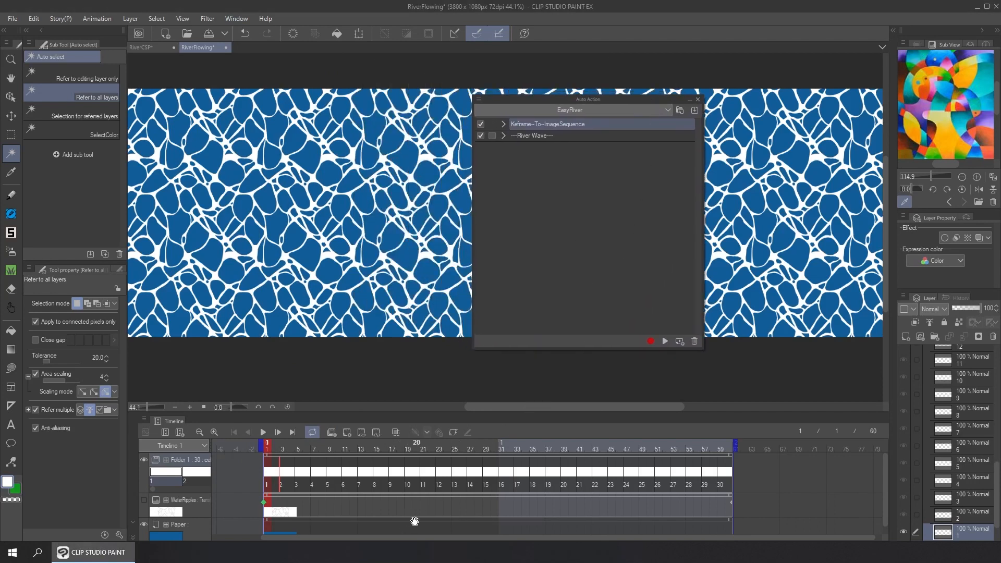
pyautogui.moveTo(599, 104); pyautogui.dragTo(758, 108)
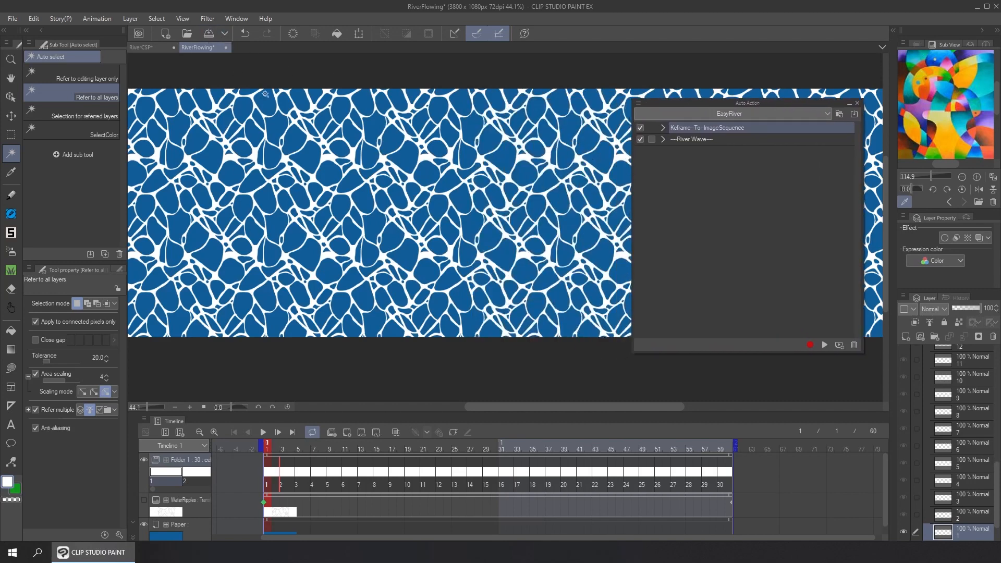
# Preview the ZigZag distort filter on cel 1 with angles of about 124 and 65, and set the angle to 90
pyautogui.click(207, 18)
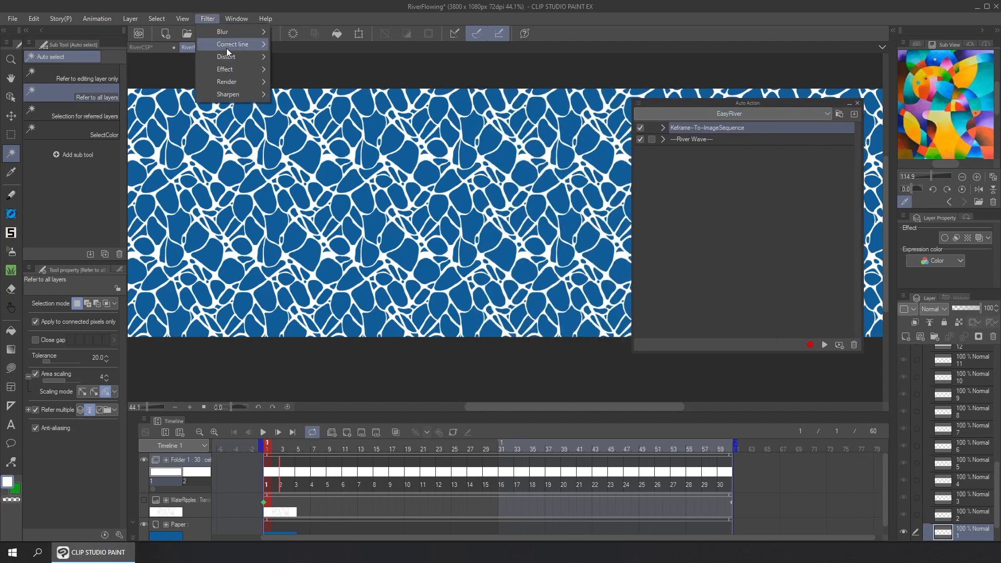
pyautogui.moveTo(245, 56)
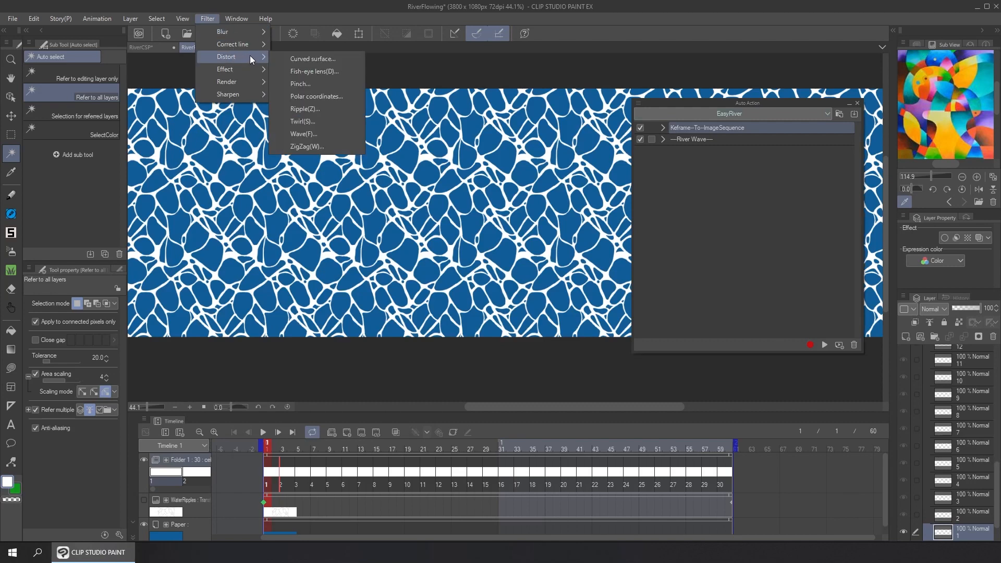
pyautogui.click(329, 149)
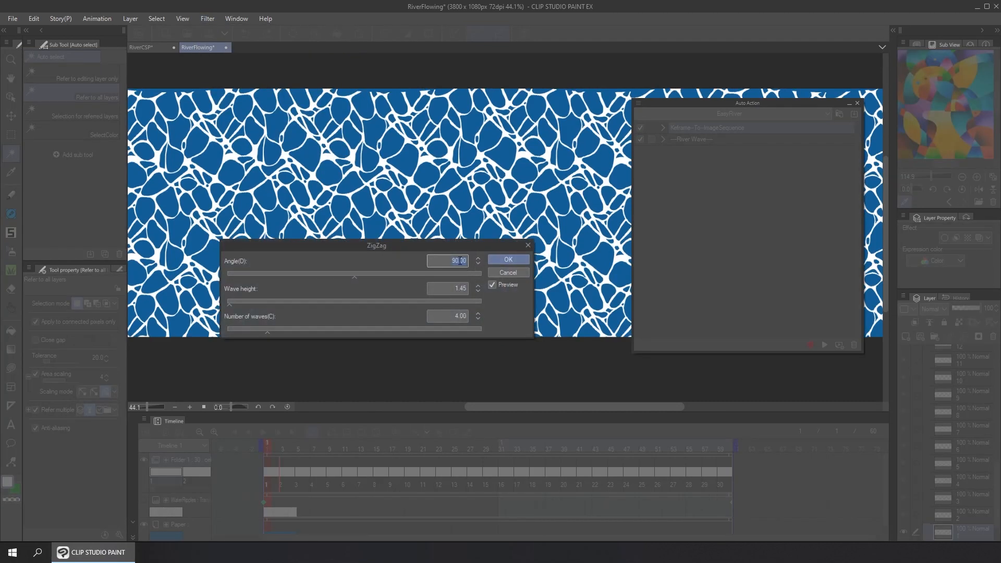
pyautogui.moveTo(352, 277); pyautogui.dragTo(402, 278)
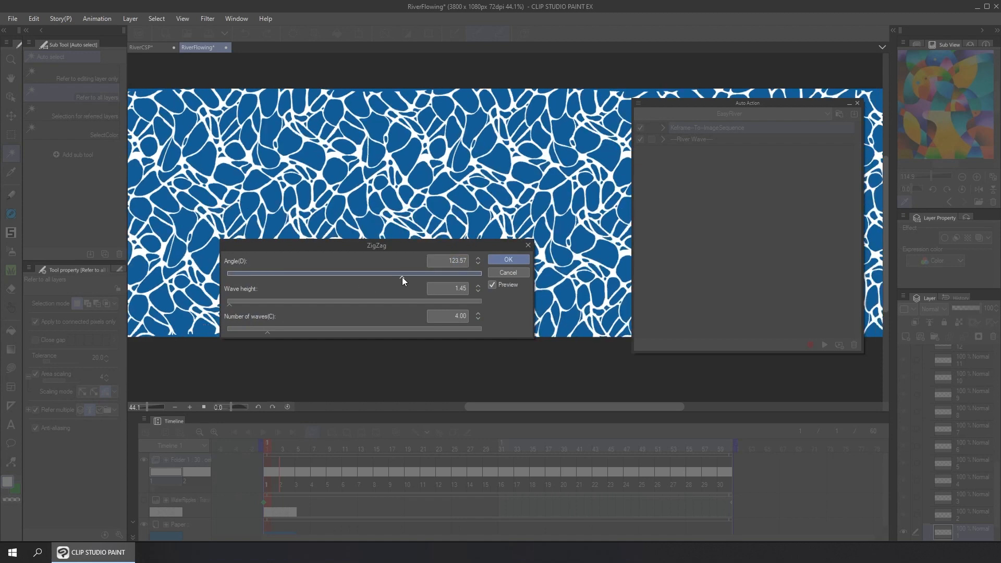
pyautogui.moveTo(334, 282); pyautogui.dragTo(320, 283)
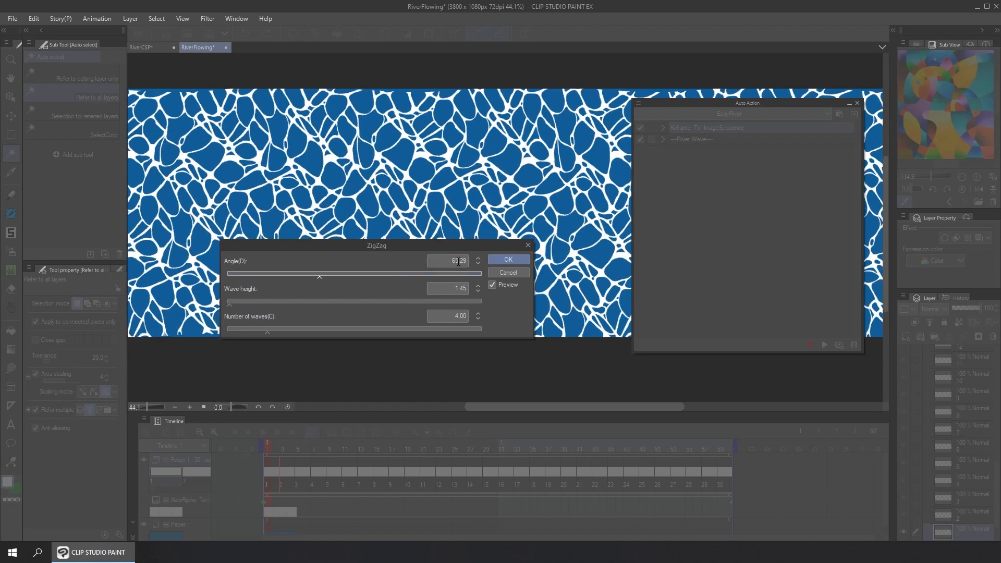
pyautogui.write('90')
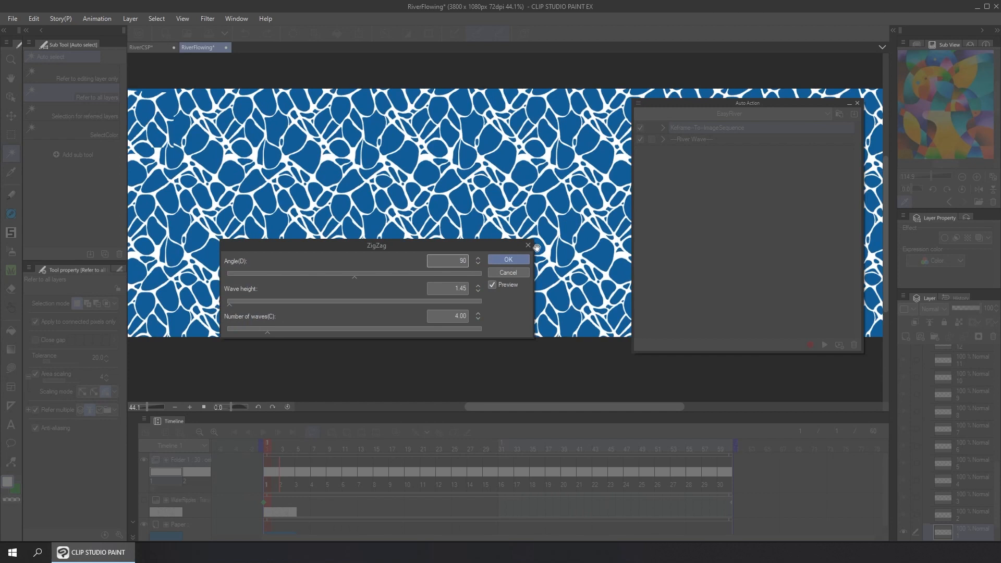
# Try 8 and 4 waves and wave heights of 3.65 and 1.4 in the ZigZag filter, and cancel it
pyautogui.click(461, 316)
pyautogui.write('8')
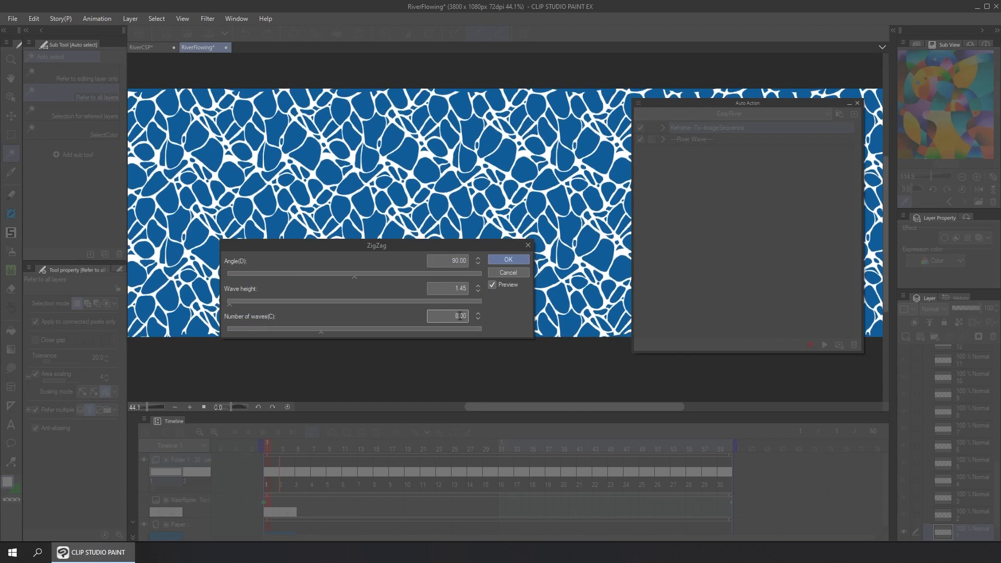
pyautogui.press('BackSpace')
pyautogui.write('4')
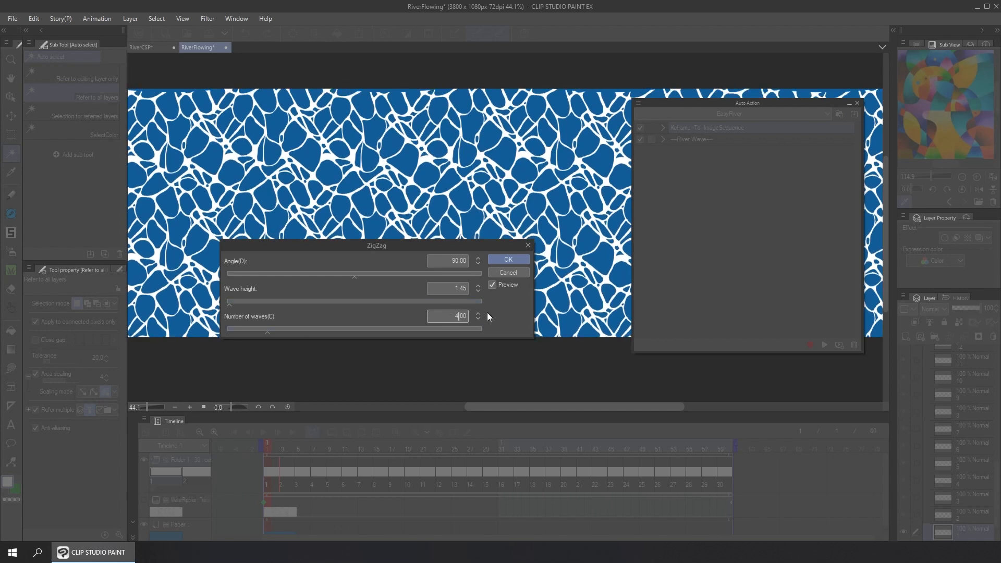
pyautogui.click(462, 289)
pyautogui.moveTo(233, 302)
pyautogui.mouseDown()
pyautogui.moveTo(263, 304)
pyautogui.moveTo(233, 307)
pyautogui.mouseUp()
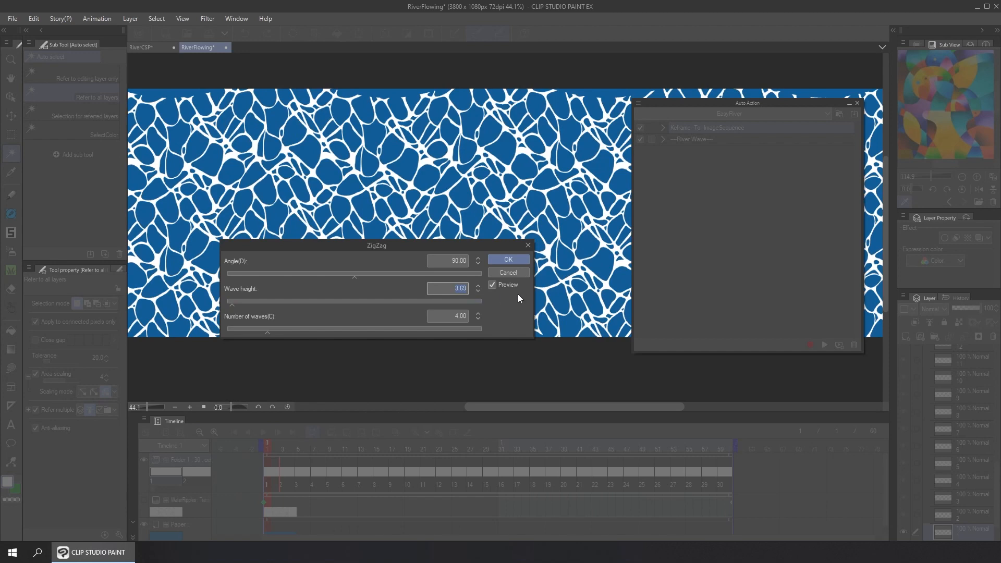
pyautogui.write('1.4')
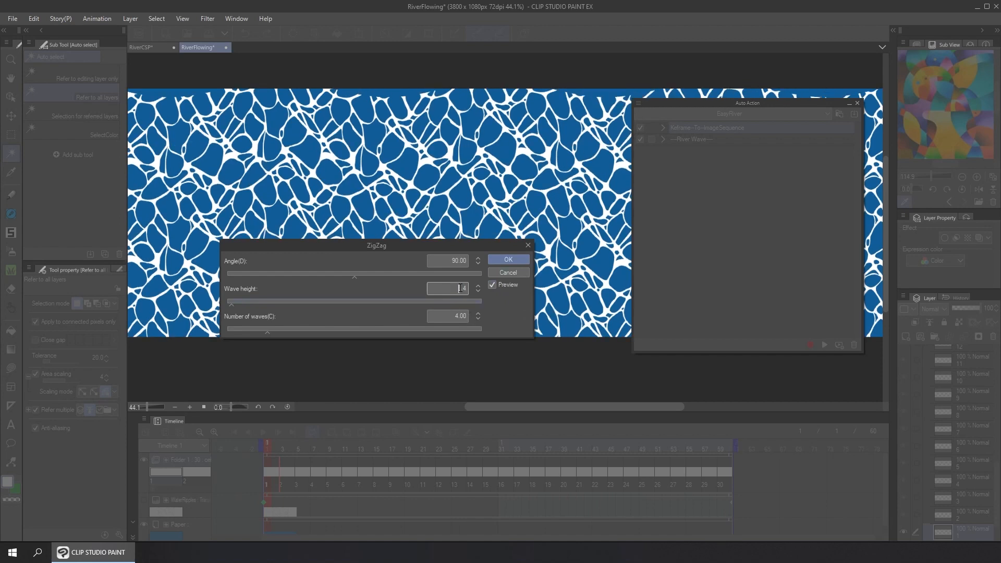
pyautogui.write('1')
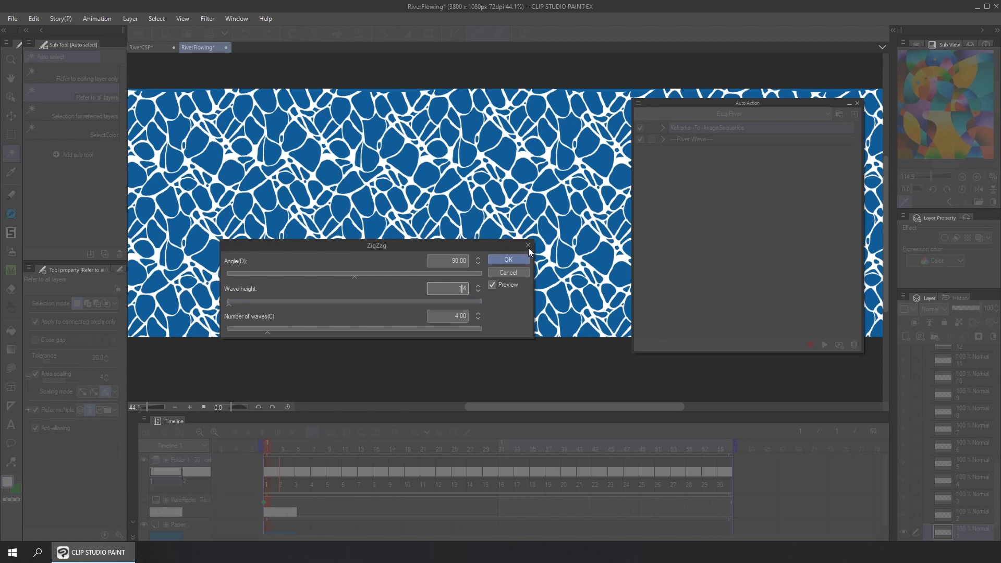
pyautogui.click(521, 274)
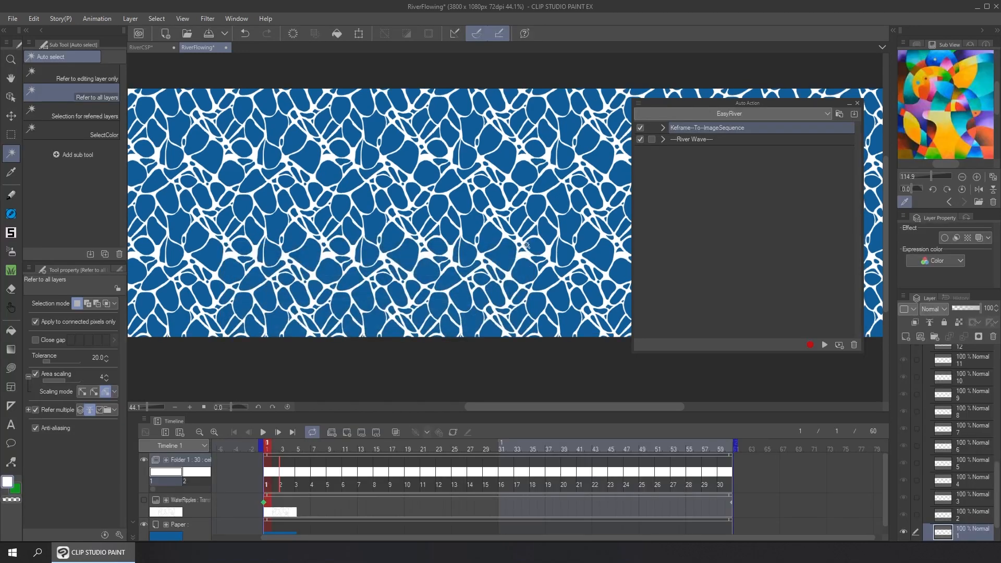
# Expand the River Wave action in an enlarged palette and examine its first and last ZigZag settings
pyautogui.click(663, 140)
pyautogui.moveTo(751, 100); pyautogui.dragTo(583, 82)
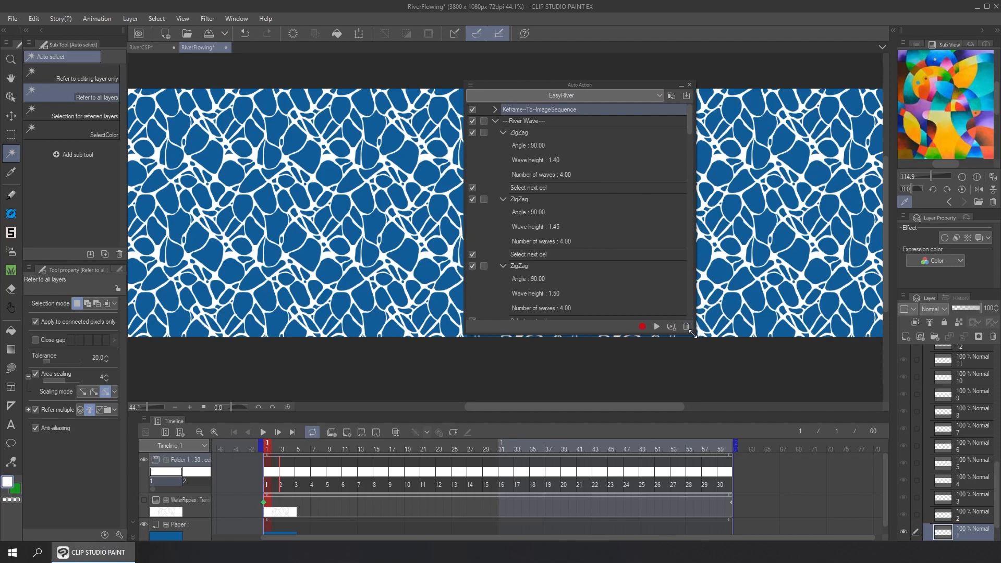
pyautogui.moveTo(692, 334); pyautogui.dragTo(702, 485)
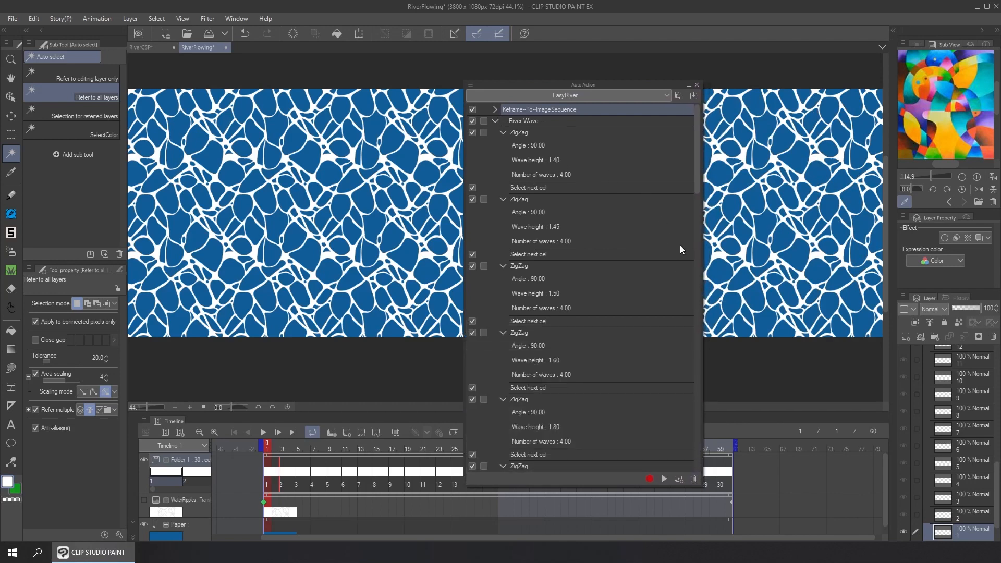
pyautogui.moveTo(646, 84); pyautogui.dragTo(646, 64)
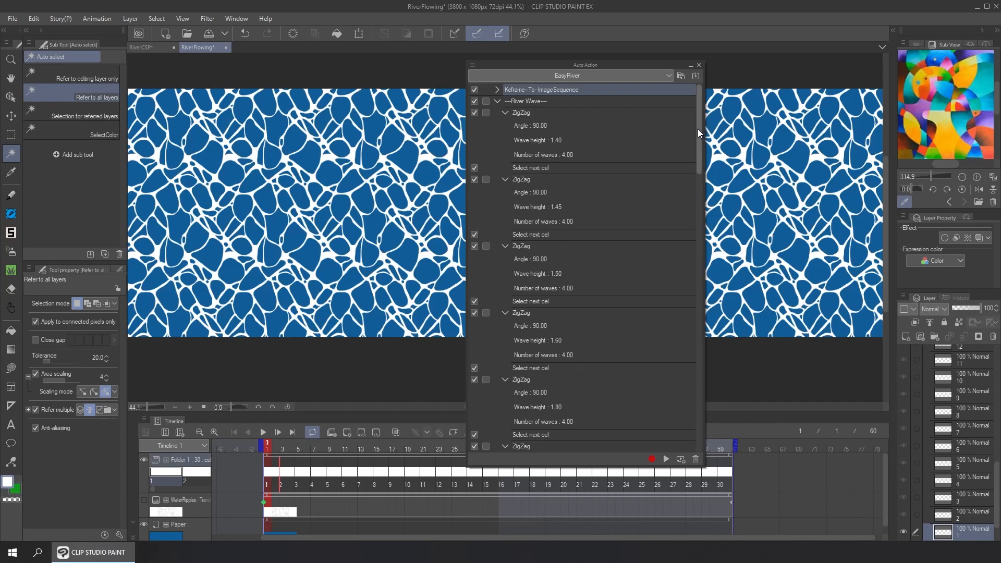
pyautogui.moveTo(698, 130); pyautogui.dragTo(697, 428)
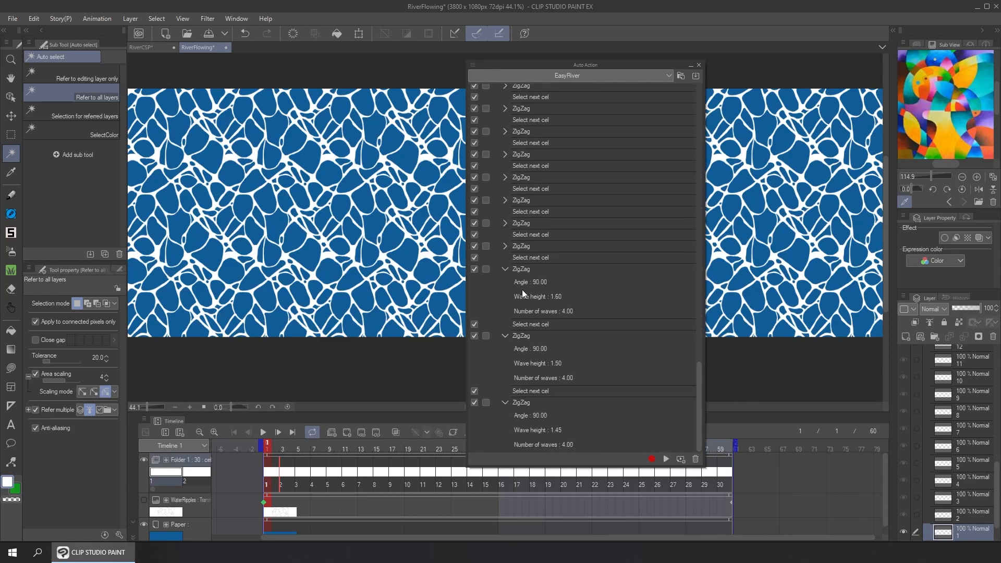
pyautogui.click(505, 246)
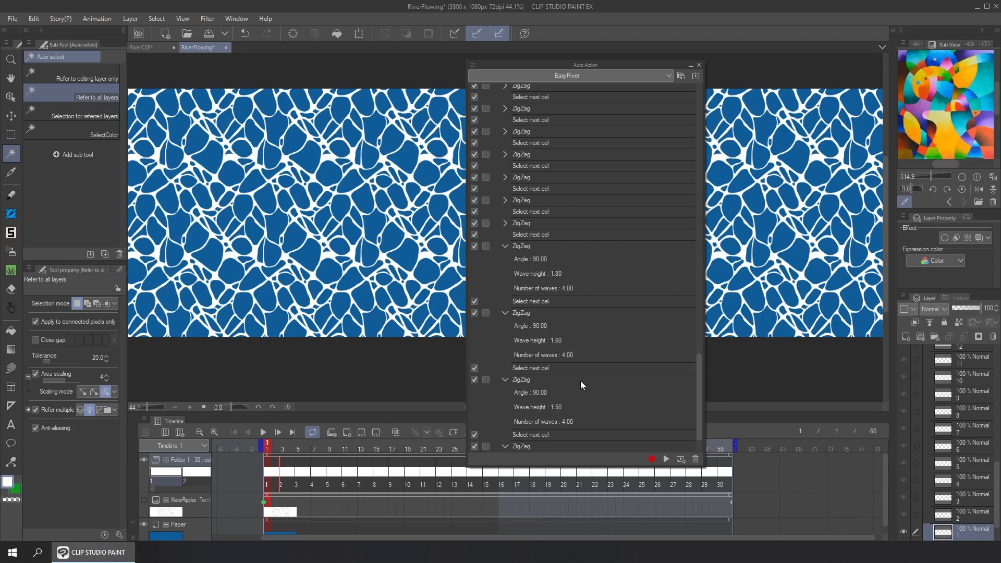
pyautogui.moveTo(699, 398); pyautogui.dragTo(699, 411)
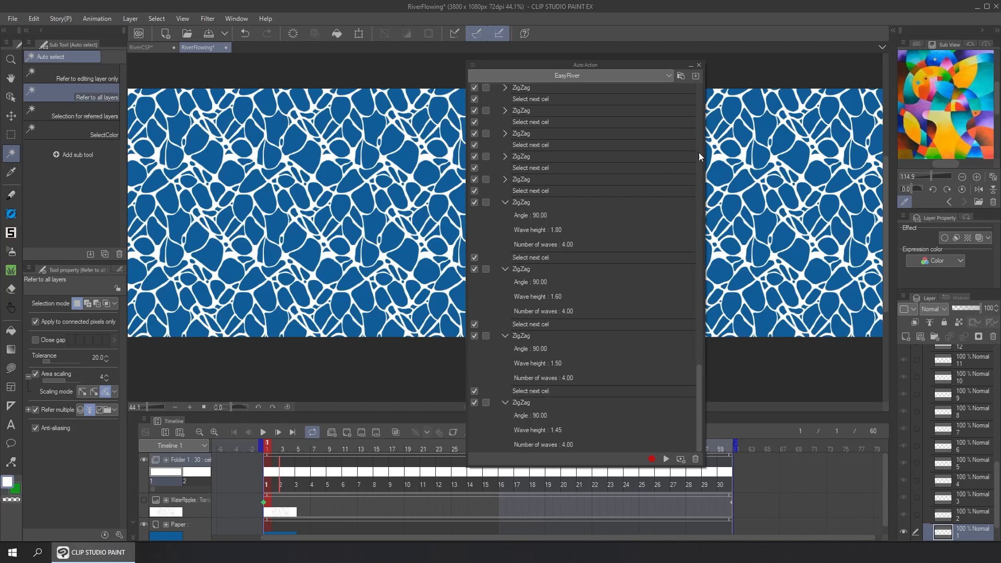
pyautogui.scroll(15, 698, 138)
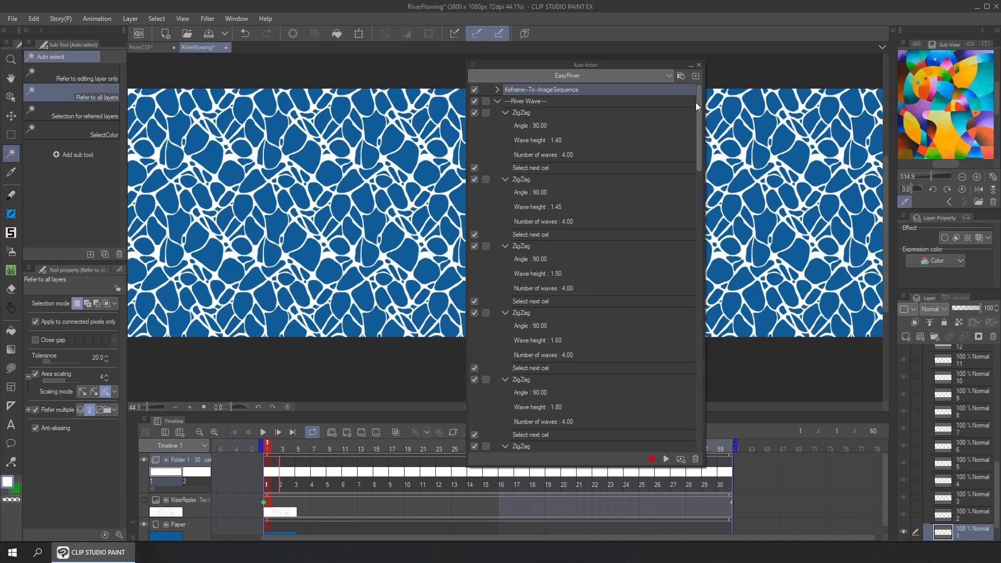
pyautogui.click(497, 101)
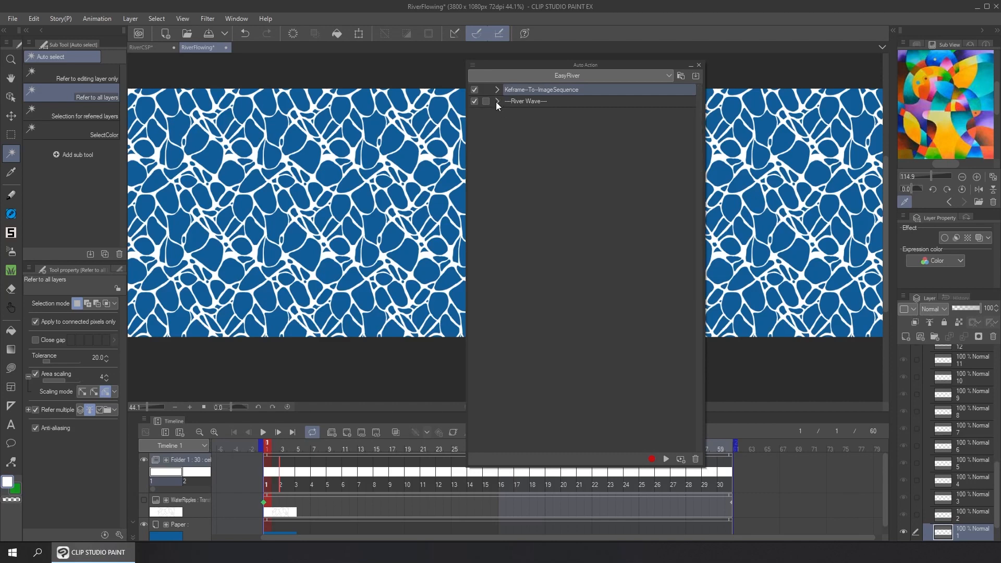
# Run the River Wave action from cel 1 through cel 30, close the palette and play the distorted animation
pyautogui.click(532, 104)
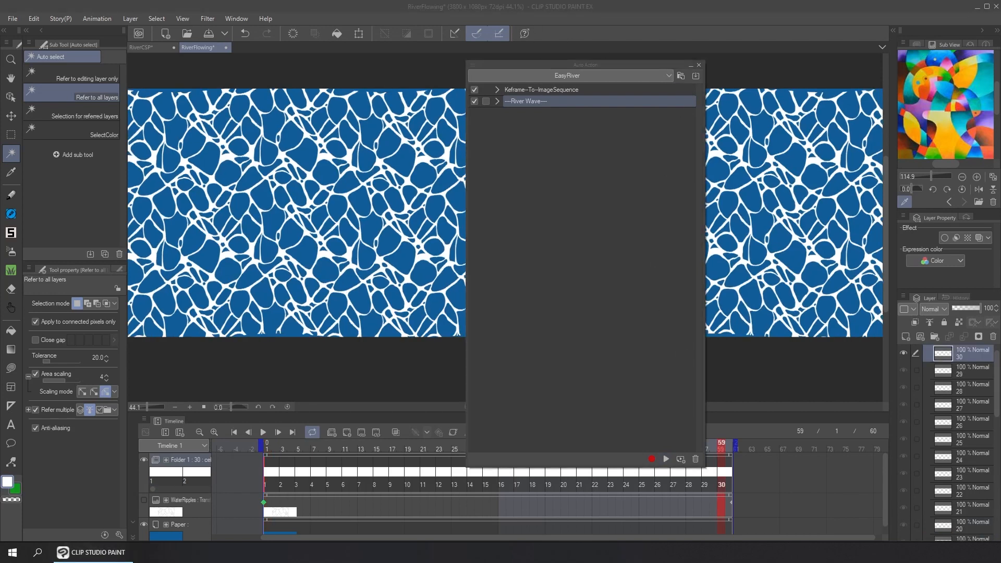
pyautogui.click(699, 65)
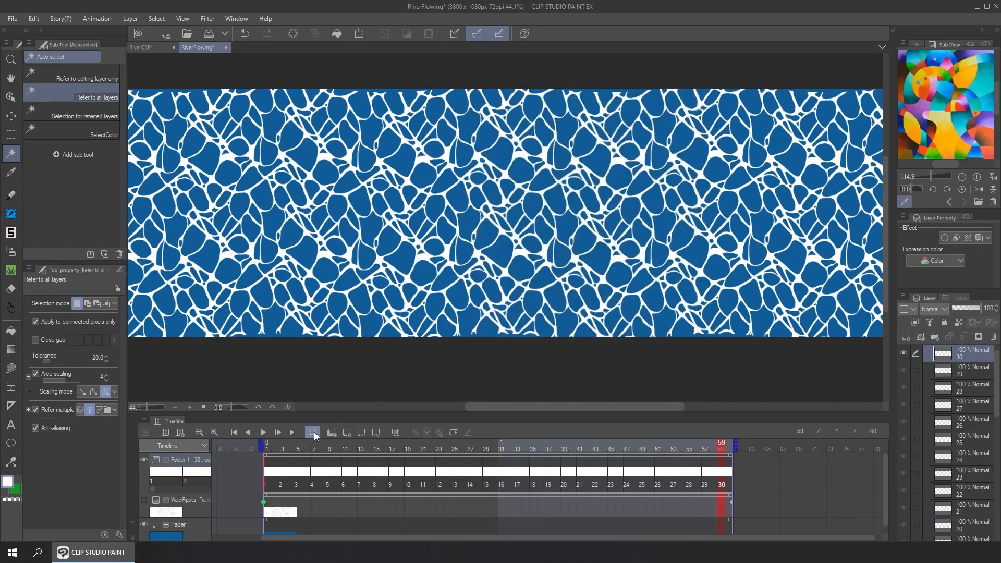
pyautogui.click(263, 433)
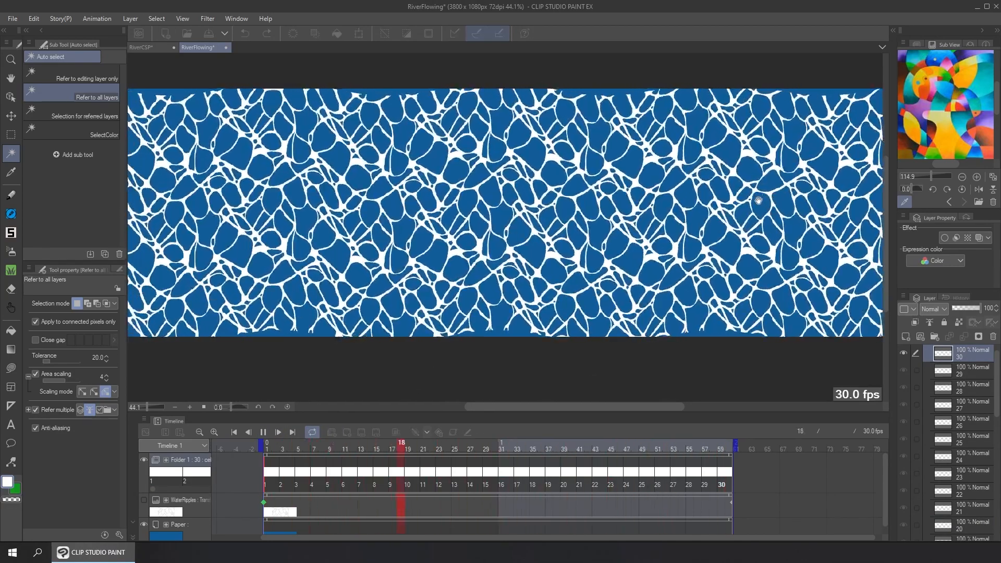
pyautogui.click(263, 433)
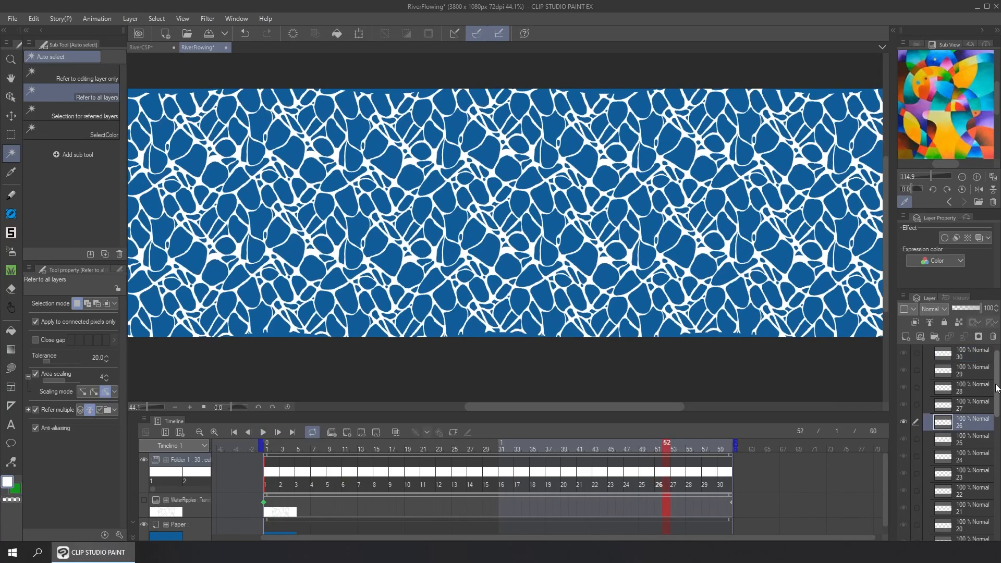
# Delete the WaterRipples and Paper layers, keeping only the Folder 1 : 30 animation folder, and save the RiverFlowing file
pyautogui.scroll(2, 959, 396)
pyautogui.click(930, 353)
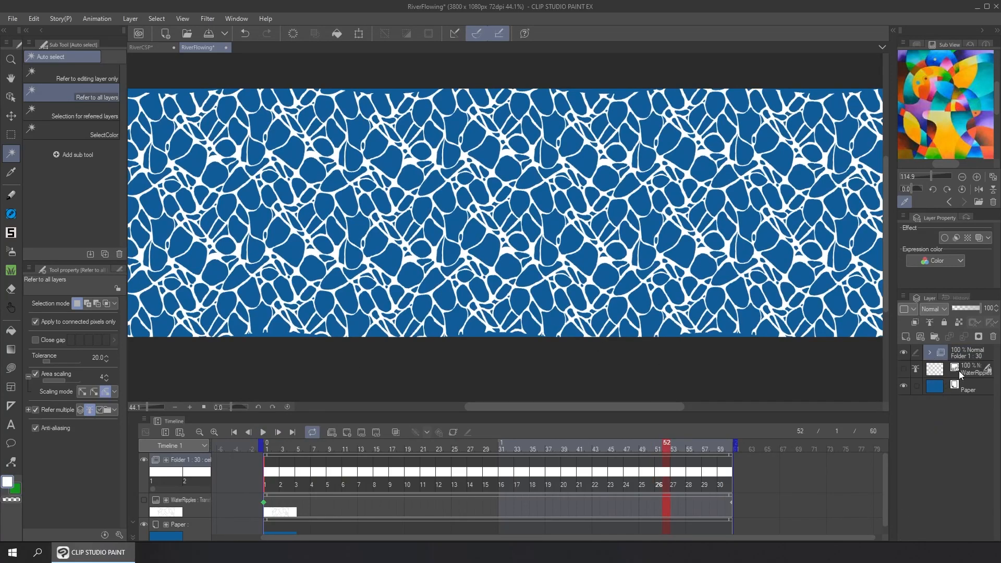
pyautogui.click(961, 374)
pyautogui.press('Delete')
pyautogui.click(994, 337)
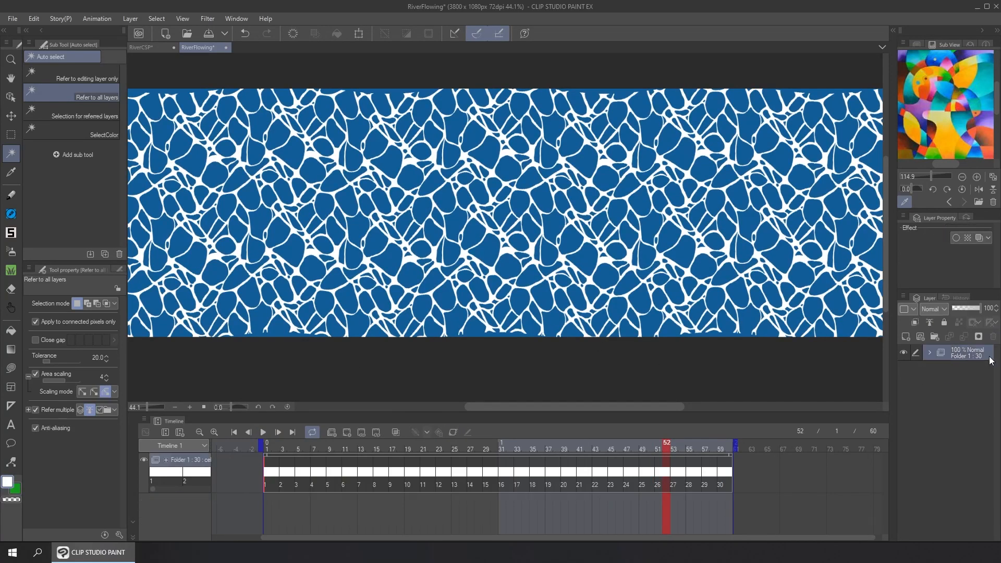
pyautogui.click(209, 33)
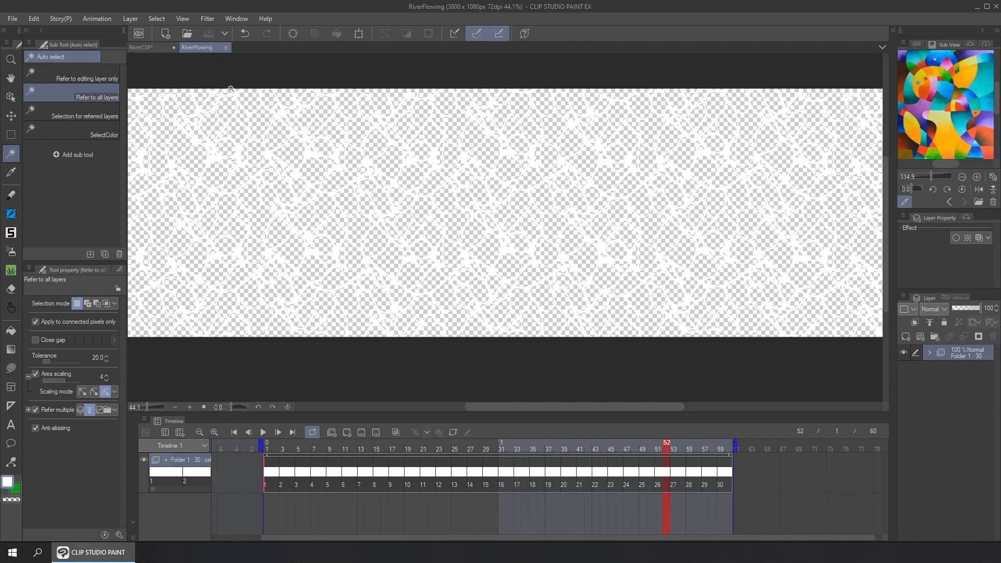
# Switch to the RiverCSP document, update the RiverFlowing file object in the River folder, and enlarge the canvas area above the timeline
pyautogui.click(153, 47)
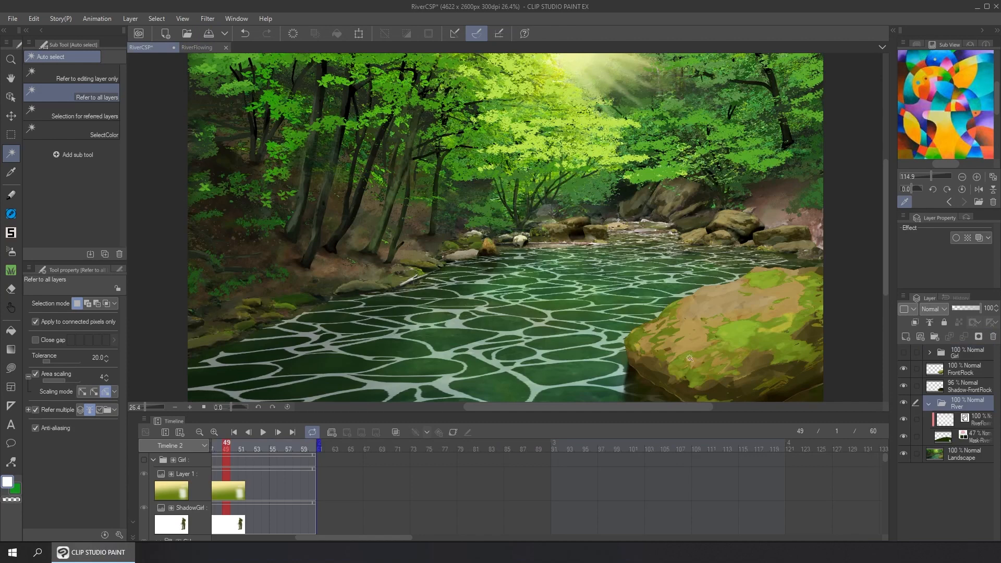
pyautogui.click(984, 424)
pyautogui.rightClick(984, 423)
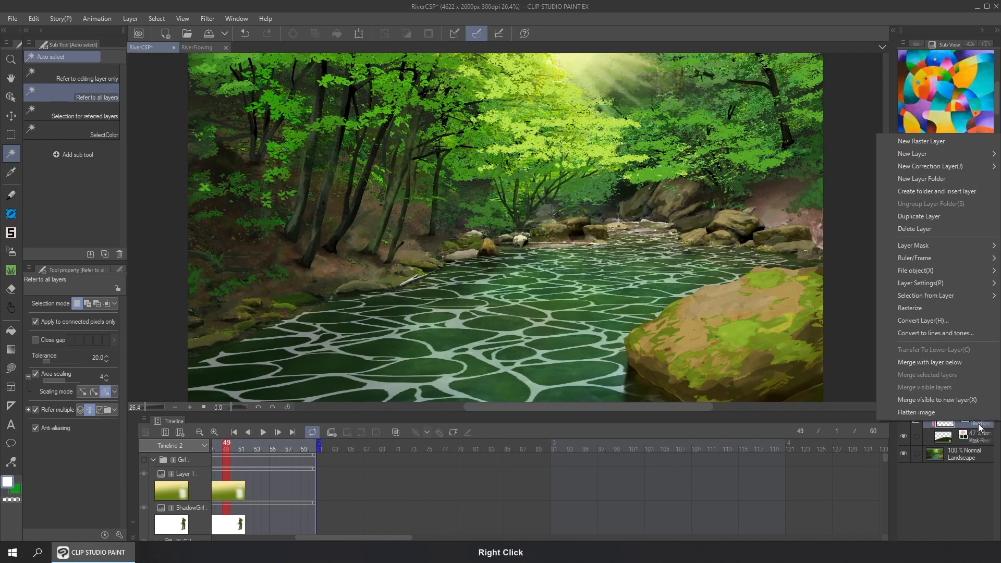
pyautogui.moveTo(948, 270)
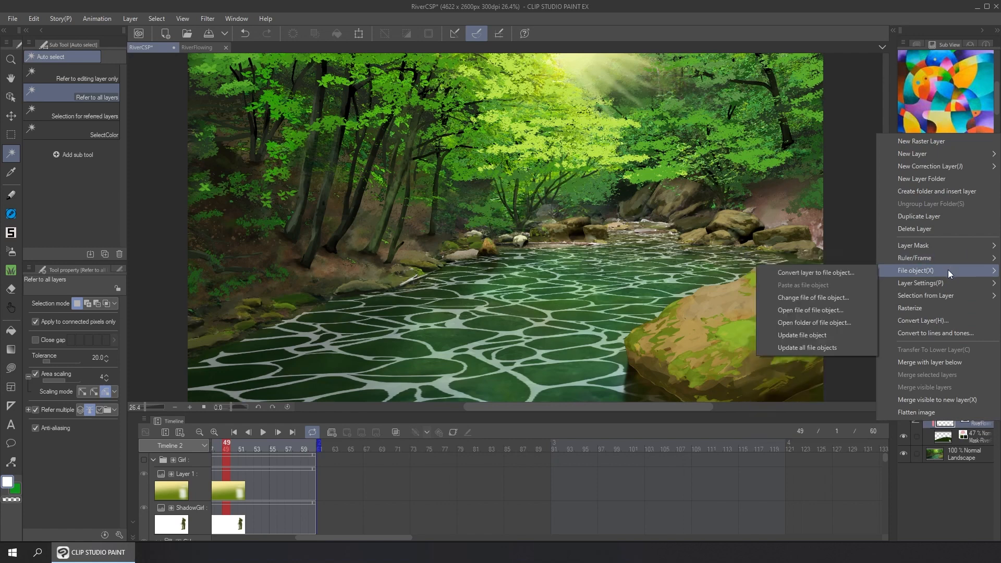
pyautogui.click(826, 334)
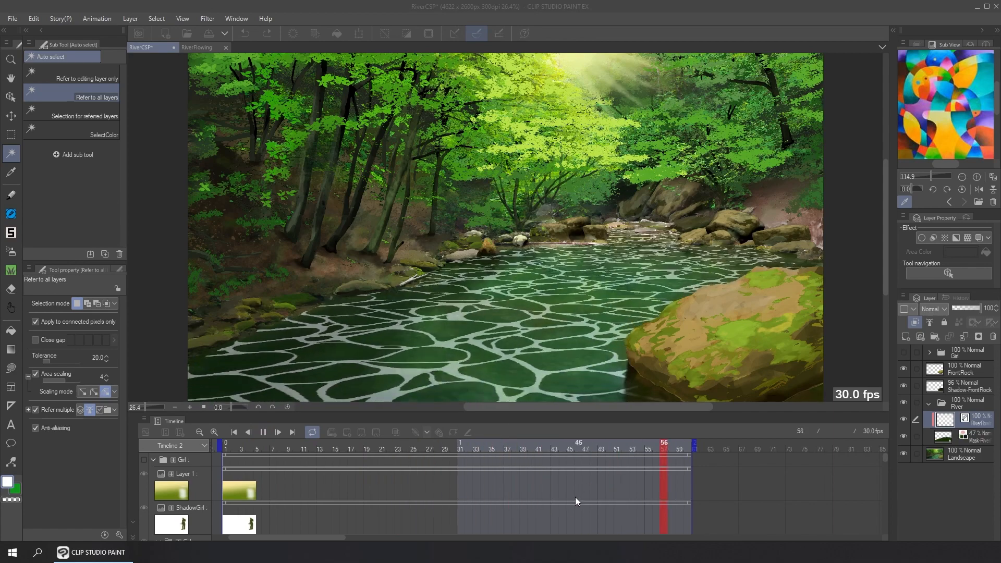
pyautogui.moveTo(793, 410); pyautogui.dragTo(792, 441)
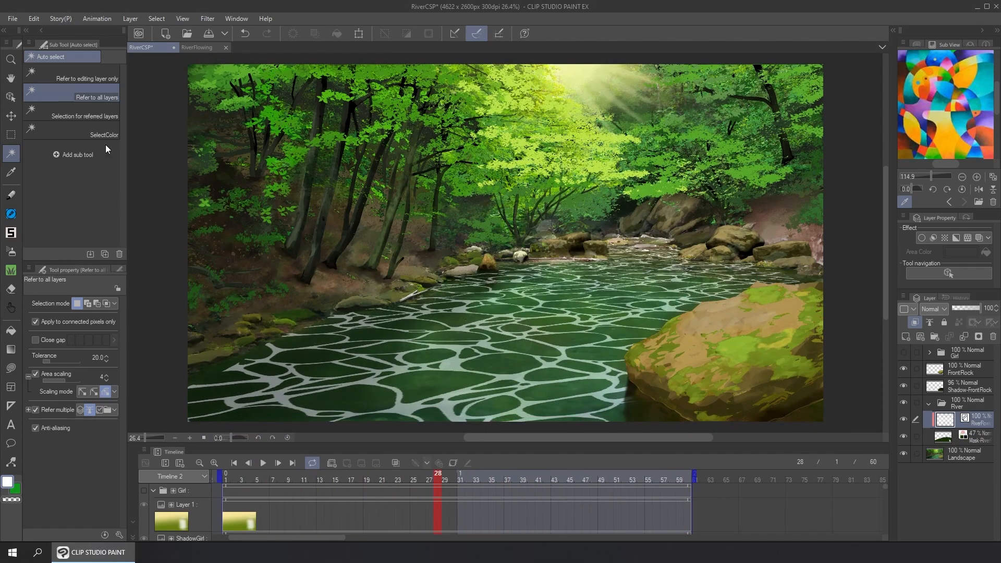
# Create a new layer folder directly above the River folder
pyautogui.click(11, 97)
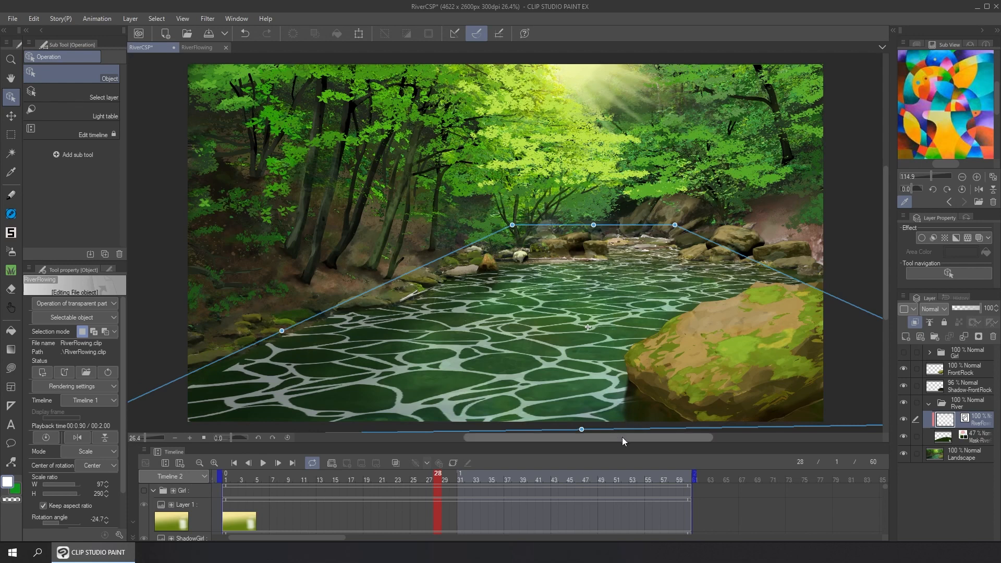
pyautogui.click(960, 402)
pyautogui.click(935, 337)
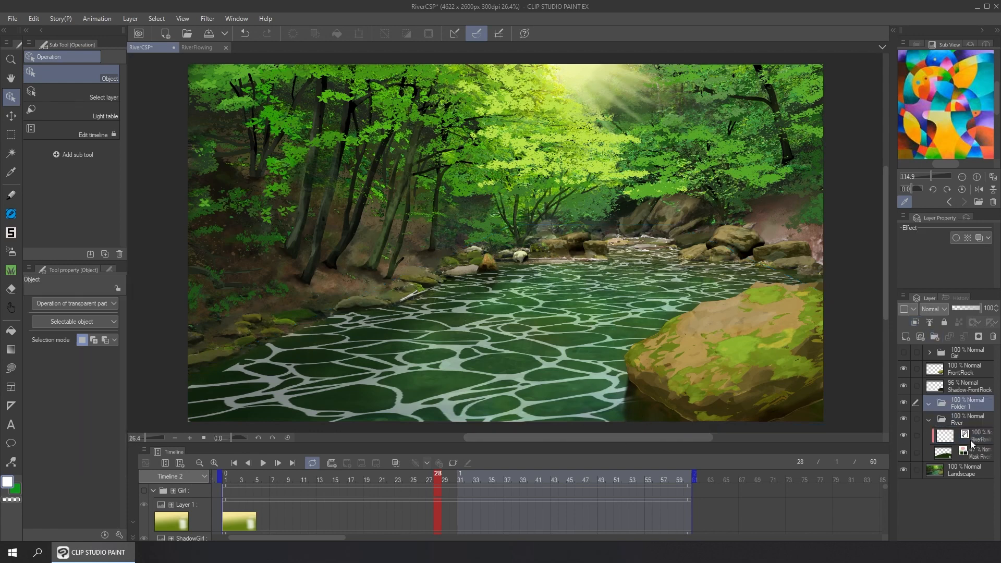
# On the river mask layer, lasso the water area around the lower edge of the large front rock
pyautogui.click(946, 452)
pyautogui.click(10, 136)
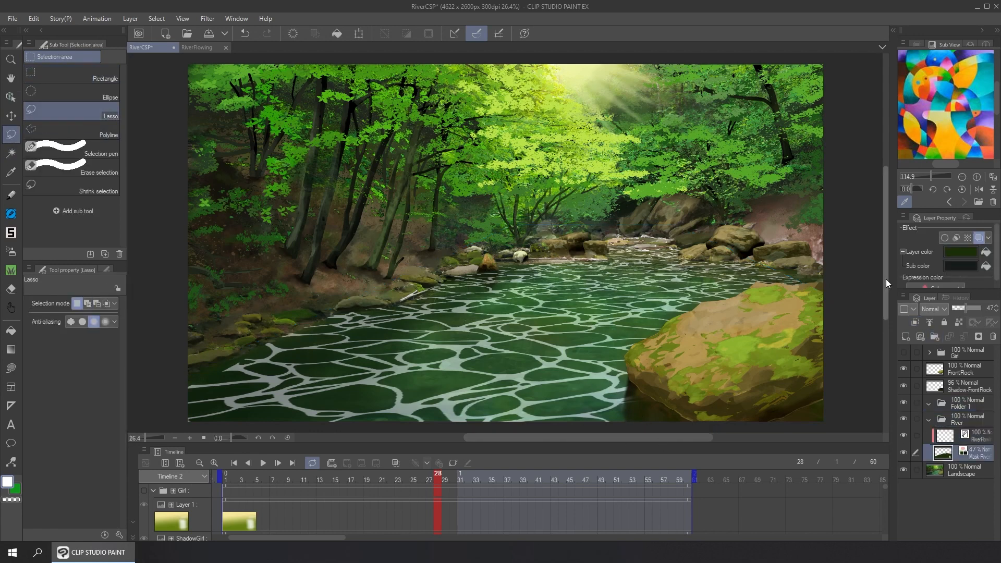
pyautogui.scroll(-1, 522, 386)
pyautogui.moveTo(712, 391); pyautogui.dragTo(667, 401)
# Try blurring the border of the lassoed selection and undo it
pyautogui.click(535, 397)
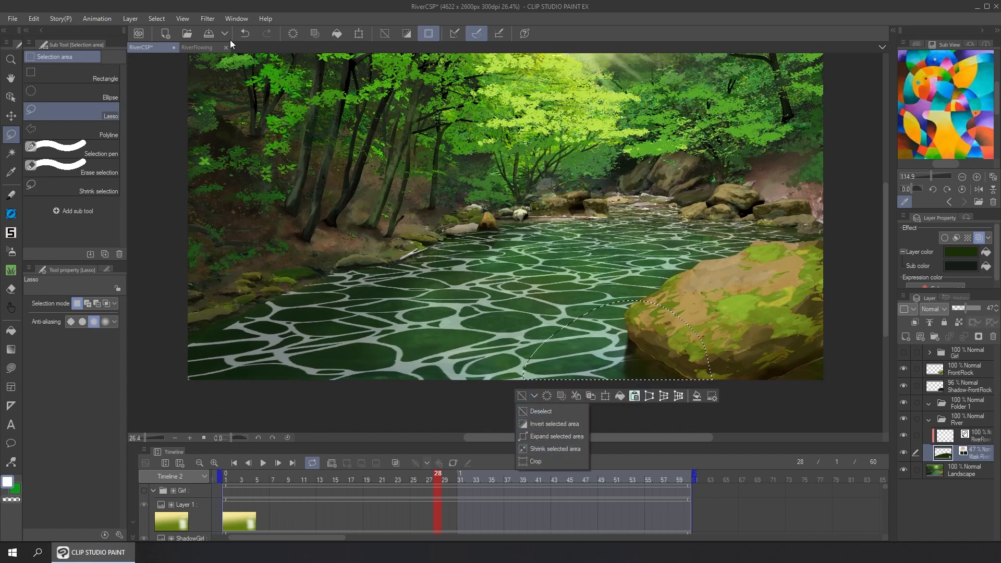
pyautogui.click(157, 19)
pyautogui.click(181, 111)
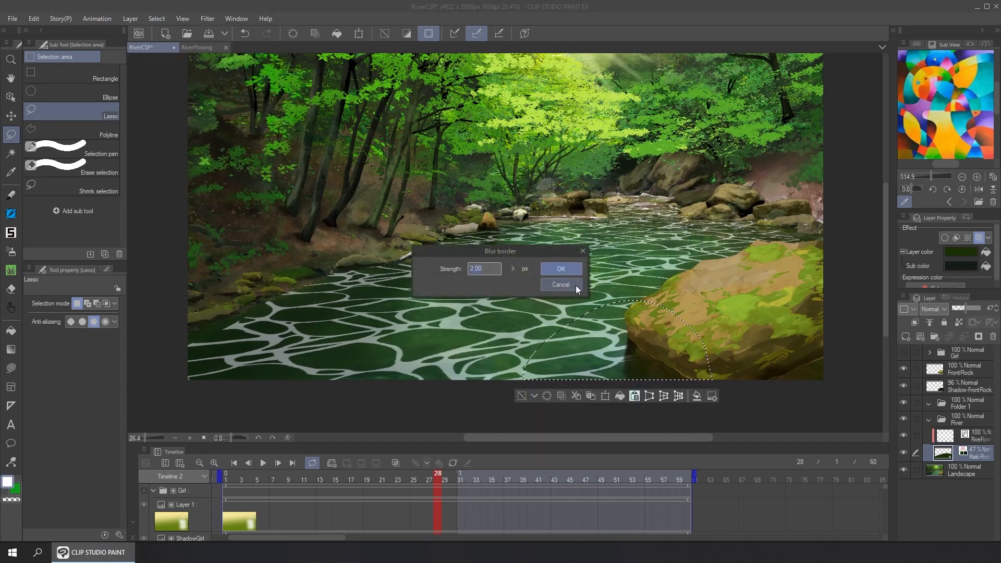
pyautogui.click(561, 269)
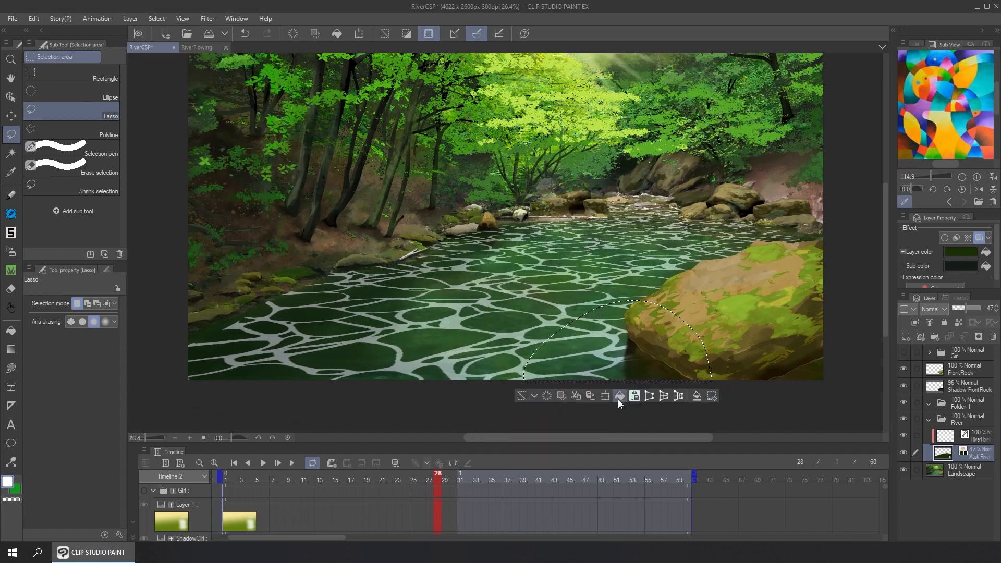
pyautogui.hotkey('ctrl', 'z')
# Blur the selection border at a strength of 50 px and clear the selected area from the river mask layer
pyautogui.click(157, 18)
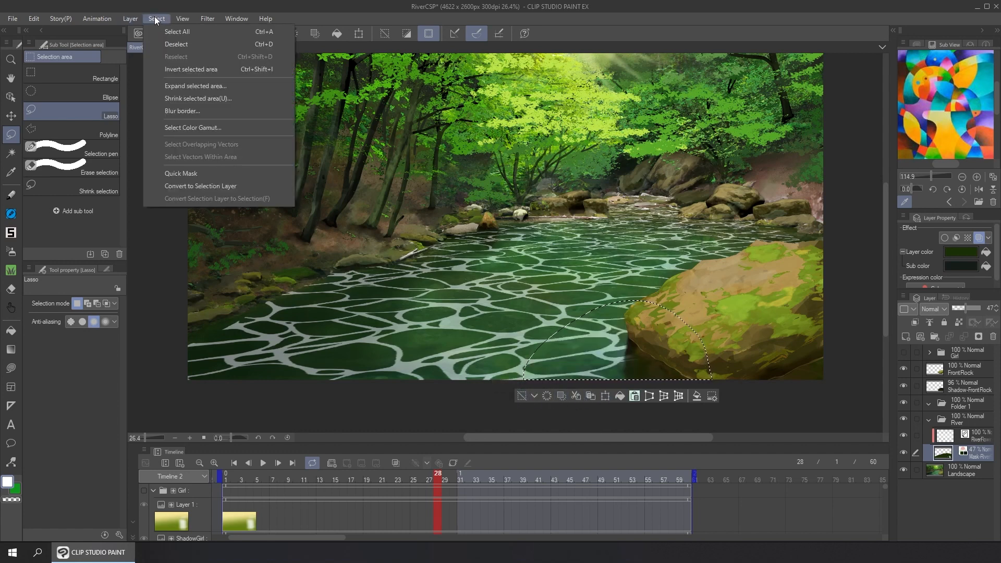
pyautogui.click(181, 111)
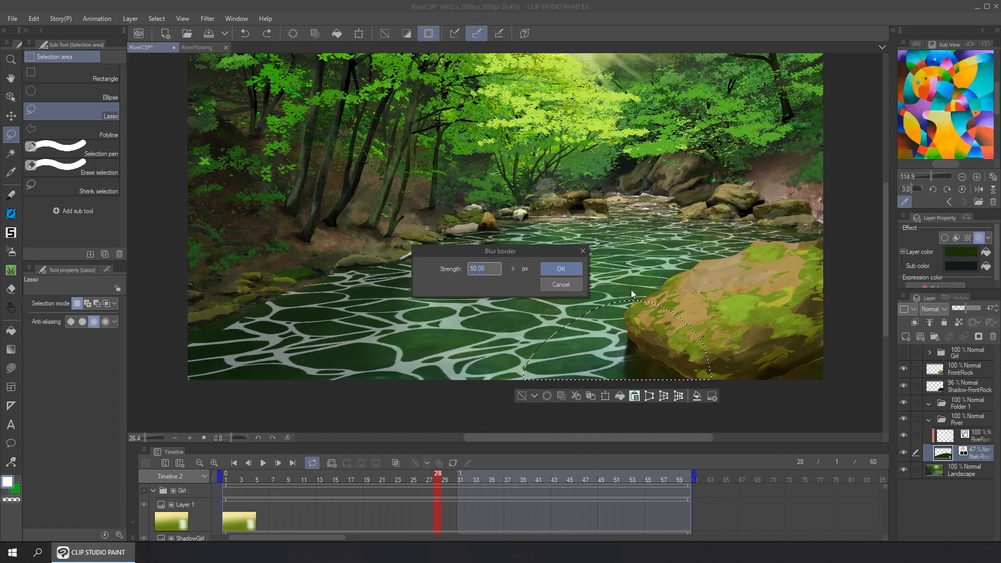
pyautogui.click(571, 268)
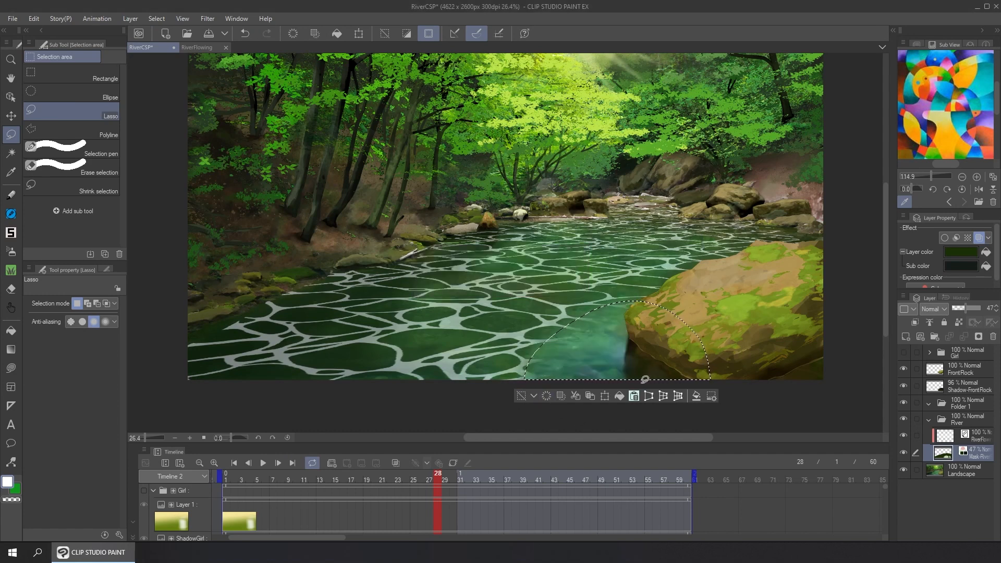
# Add a raster layer without a layer mask inside Folder 1 and fill the selection beside the front rock with black (000000)
pyautogui.click(985, 402)
pyautogui.hotkey('ctrl', 'shift', 'n')
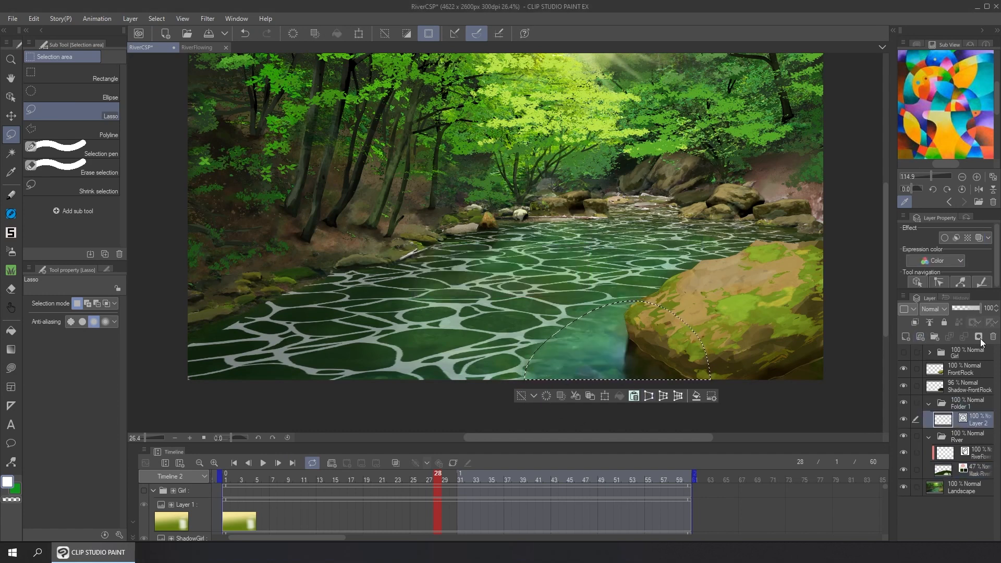
pyautogui.hotkey('ctrl', 'z')
pyautogui.hotkey('ctrl', 'shift', 'n')
pyautogui.doubleClick(17, 493)
pyautogui.click(179, 465)
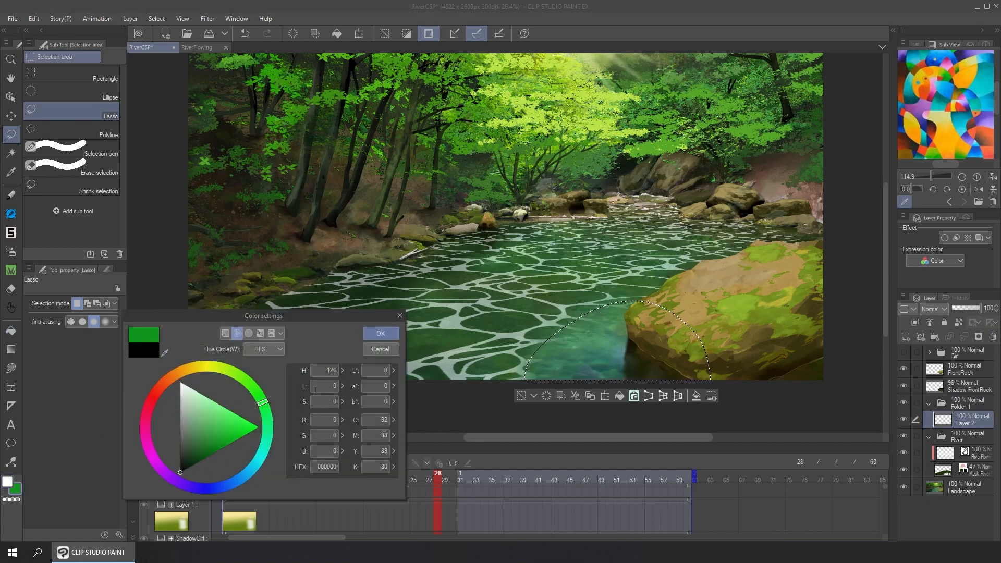
pyautogui.click(380, 334)
pyautogui.click(620, 397)
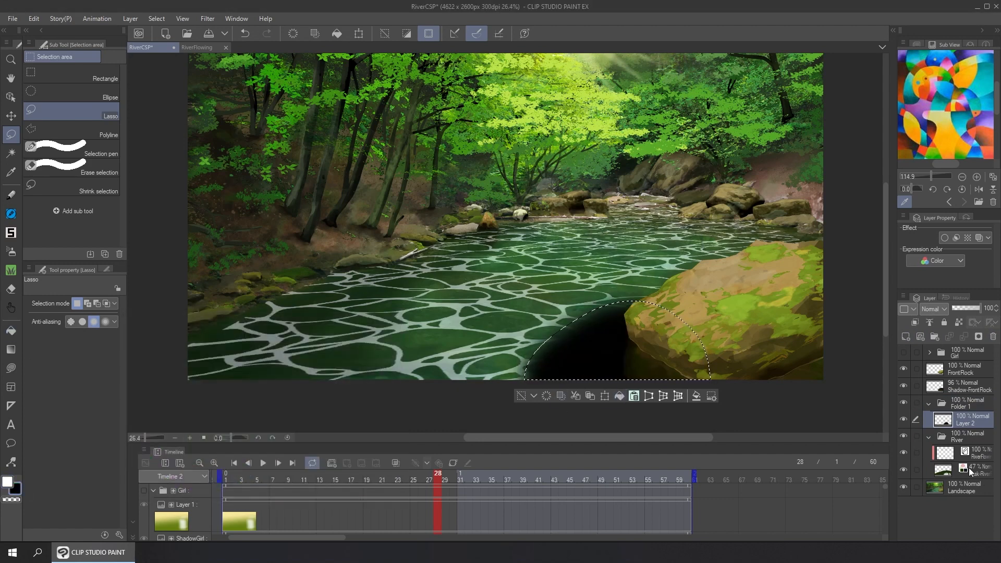
# Deselect the filled area at frame 1 and open the RiverOp2 file
pyautogui.click(226, 477)
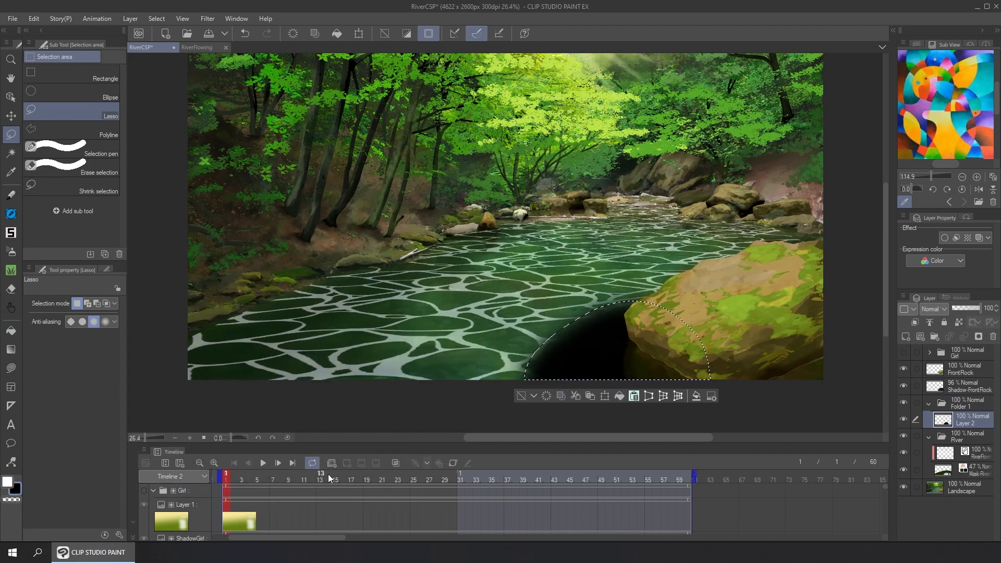
pyautogui.hotkey('ctrl', 'd')
pyautogui.press('o')
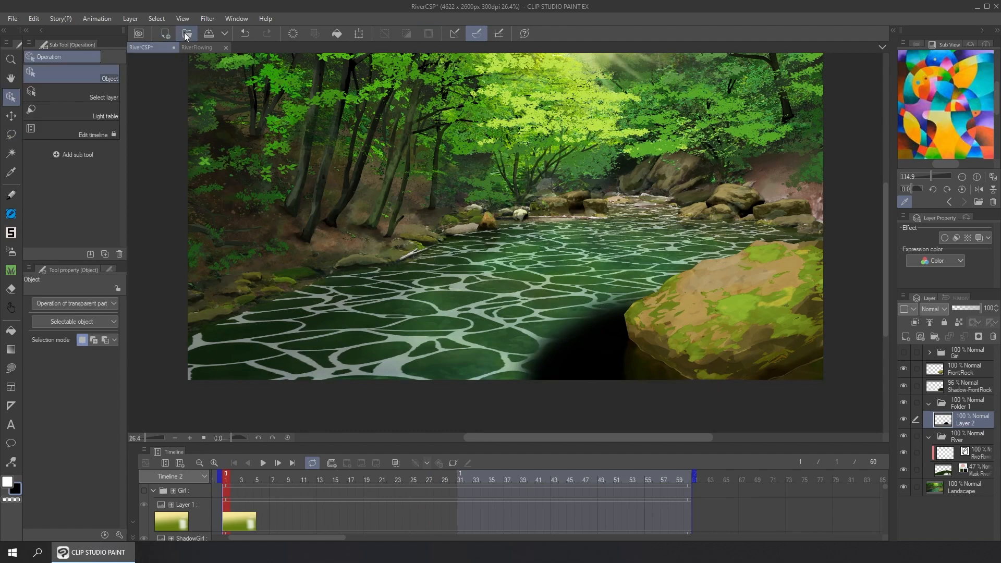
pyautogui.click(185, 34)
pyautogui.doubleClick(192, 152)
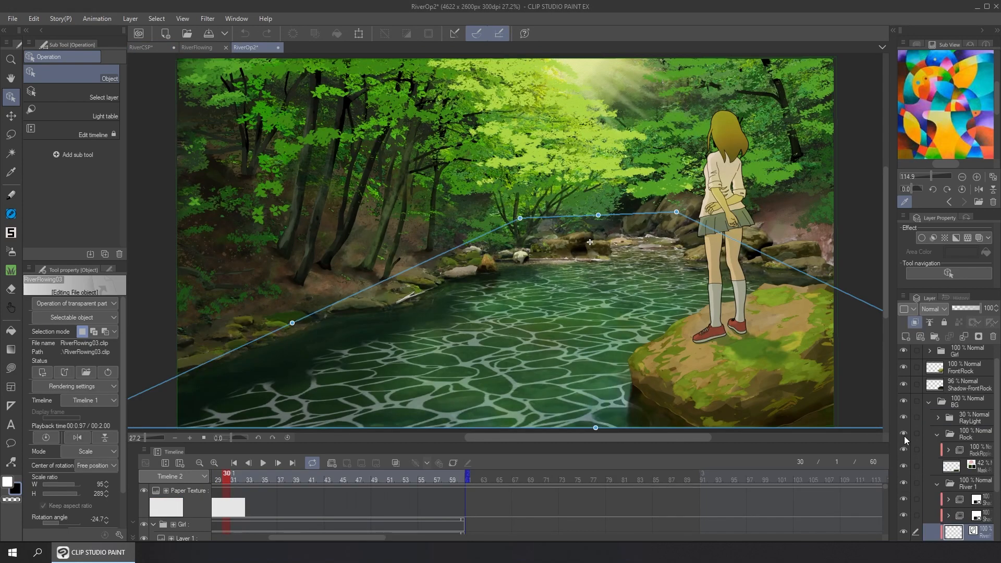
# Hide the River 1 folder, move to frame 34 to examine the ripples beside the rock, and show the folder again
pyautogui.click(906, 481)
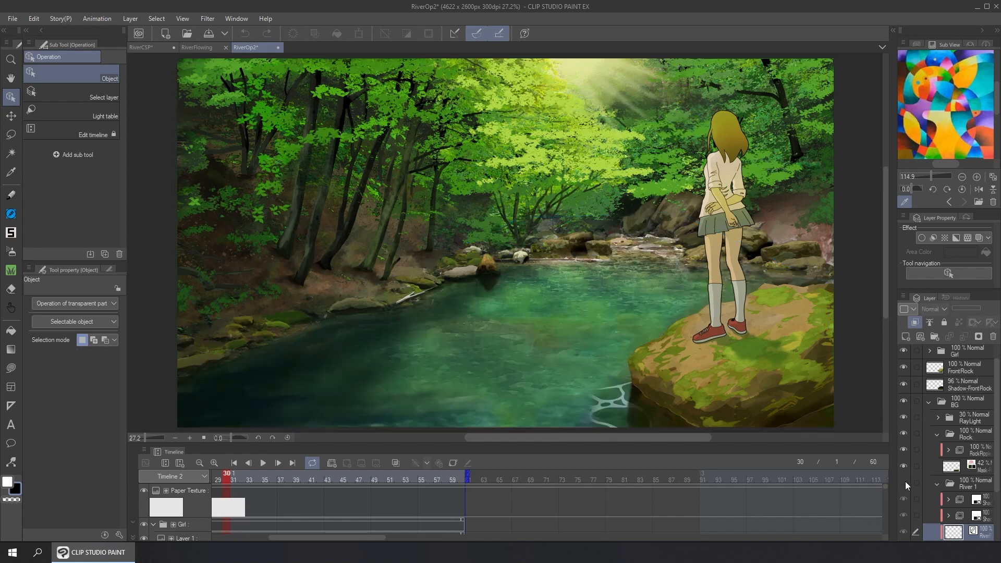
pyautogui.moveTo(280, 481); pyautogui.dragTo(356, 478)
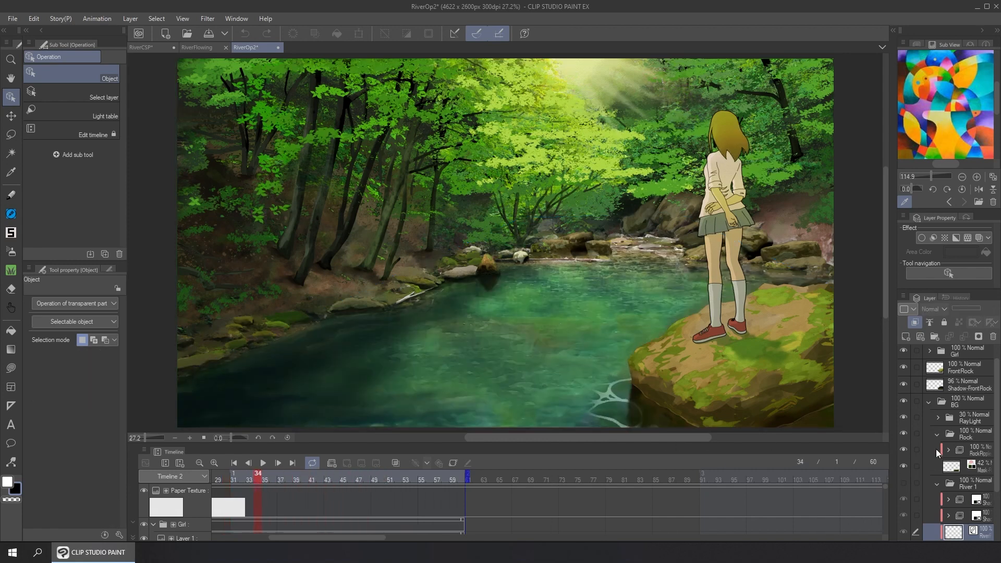
pyautogui.click(905, 483)
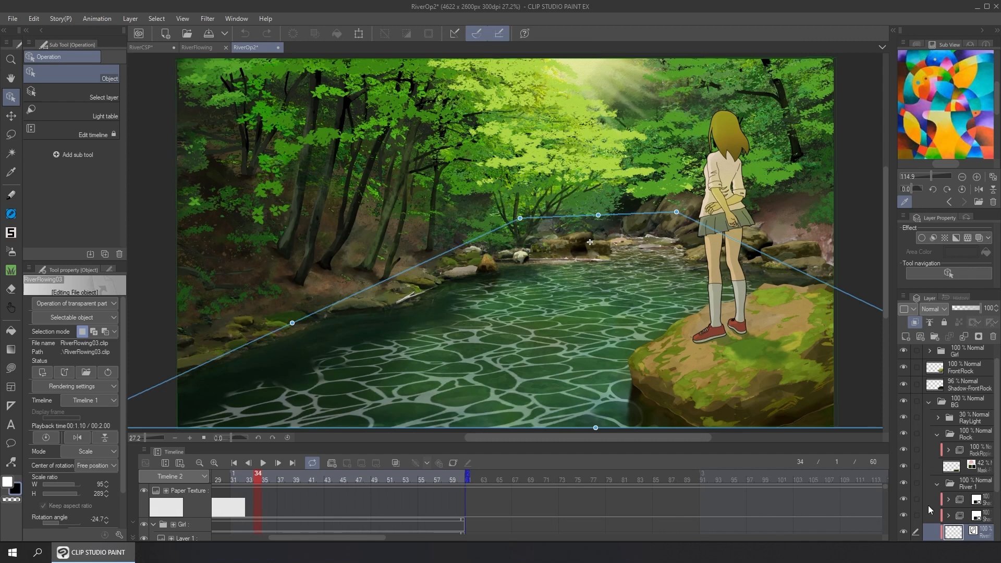
# Toggle the upper animation folder in River 1 to examine its cels, step back to frame 28, and collapse the folder
pyautogui.click(904, 498)
pyautogui.click(906, 498)
pyautogui.click(907, 497)
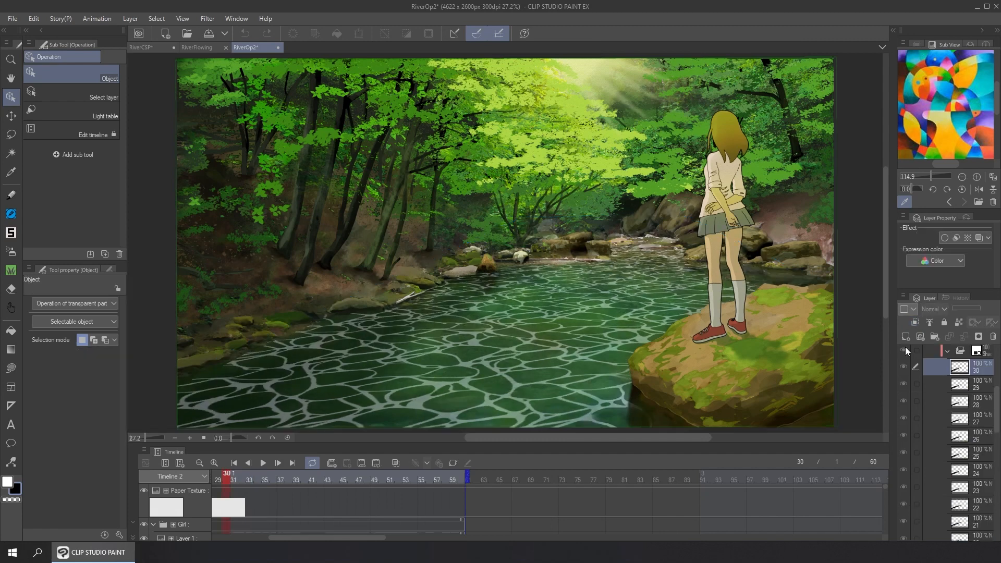
pyautogui.click(905, 348)
pyautogui.press('Left')
pyautogui.press('Left')
pyautogui.scroll(1, 942, 397)
pyautogui.click(947, 392)
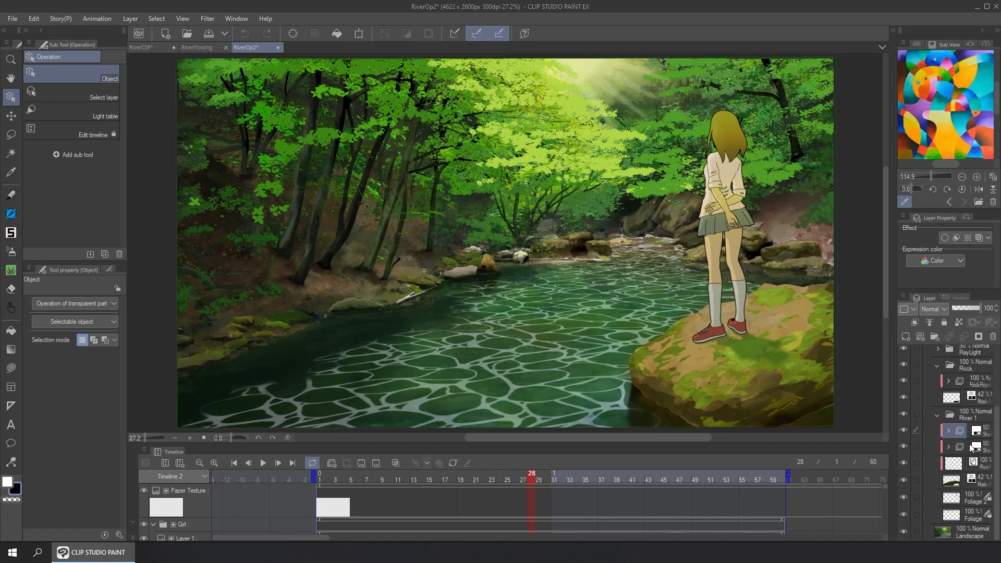